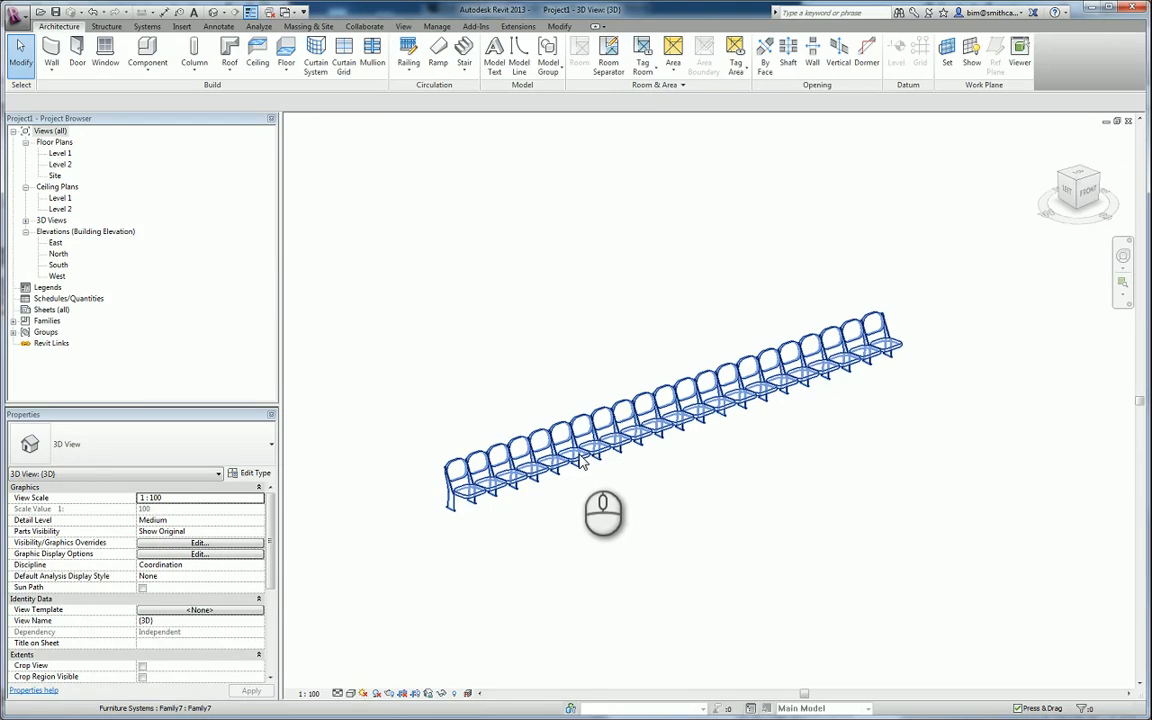
Shorten the row of seats in the 3D view to 12 chairs by pulling in its far end.
shift+middle_drag(665, 463, 617, 440)
click(617, 440)
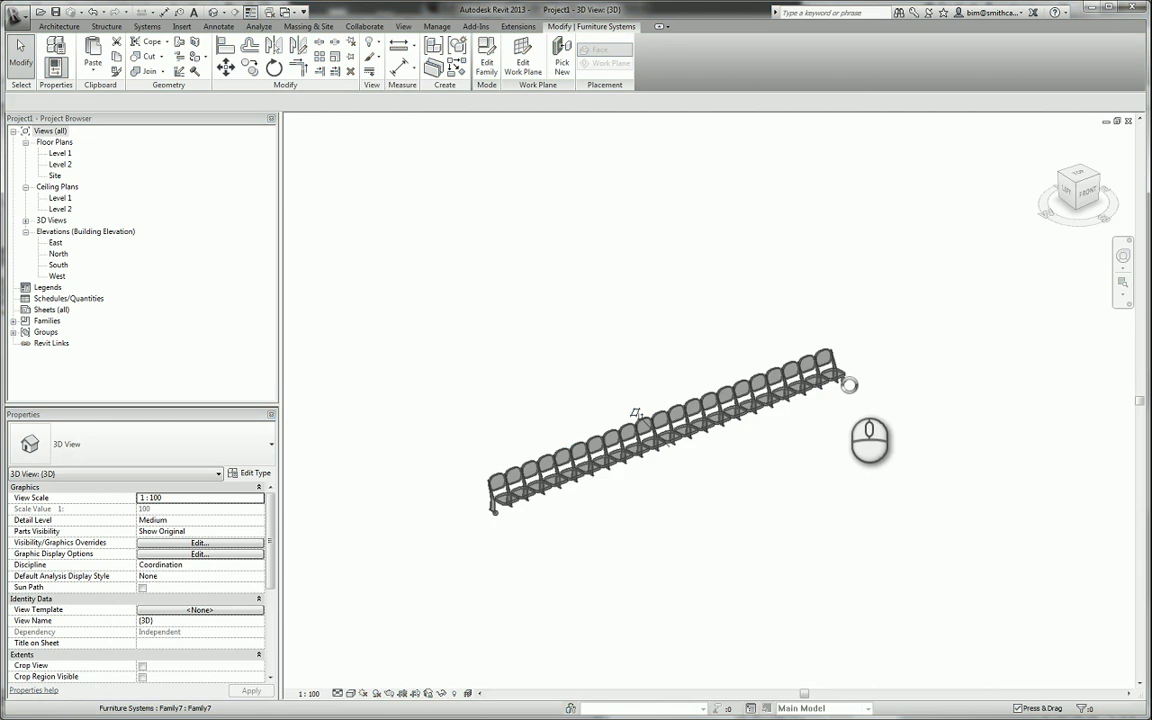
drag(844, 380, 690, 442)
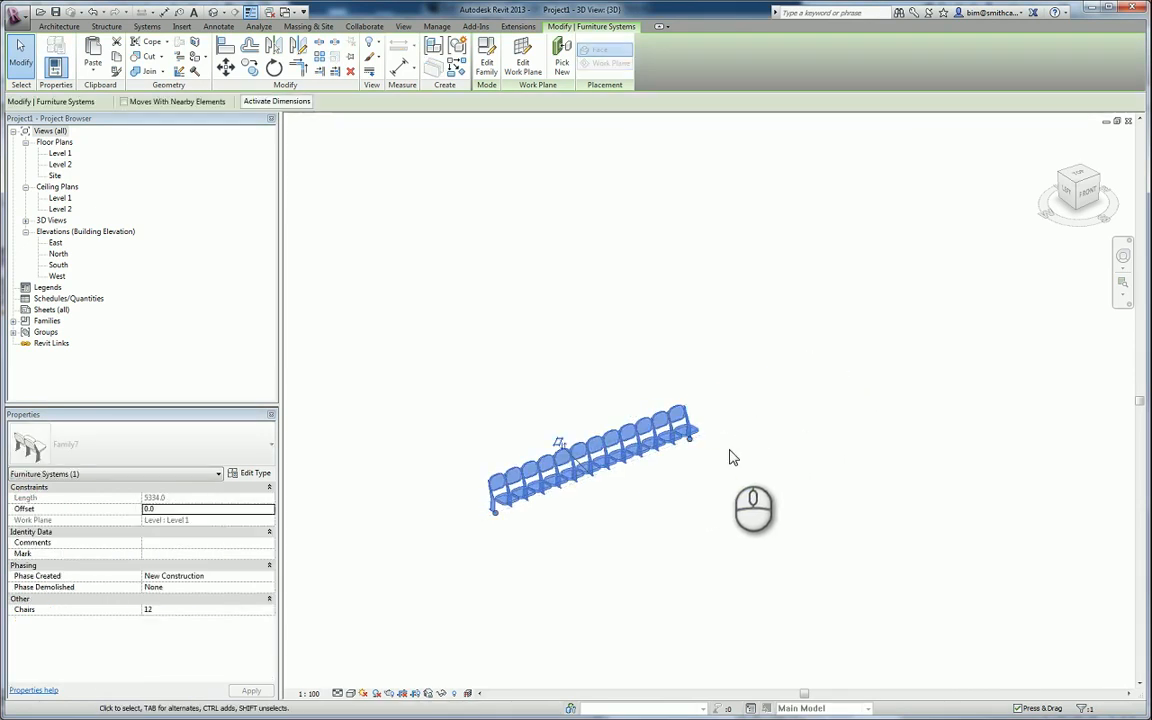
shift+middle_drag(620, 451, 645, 482)
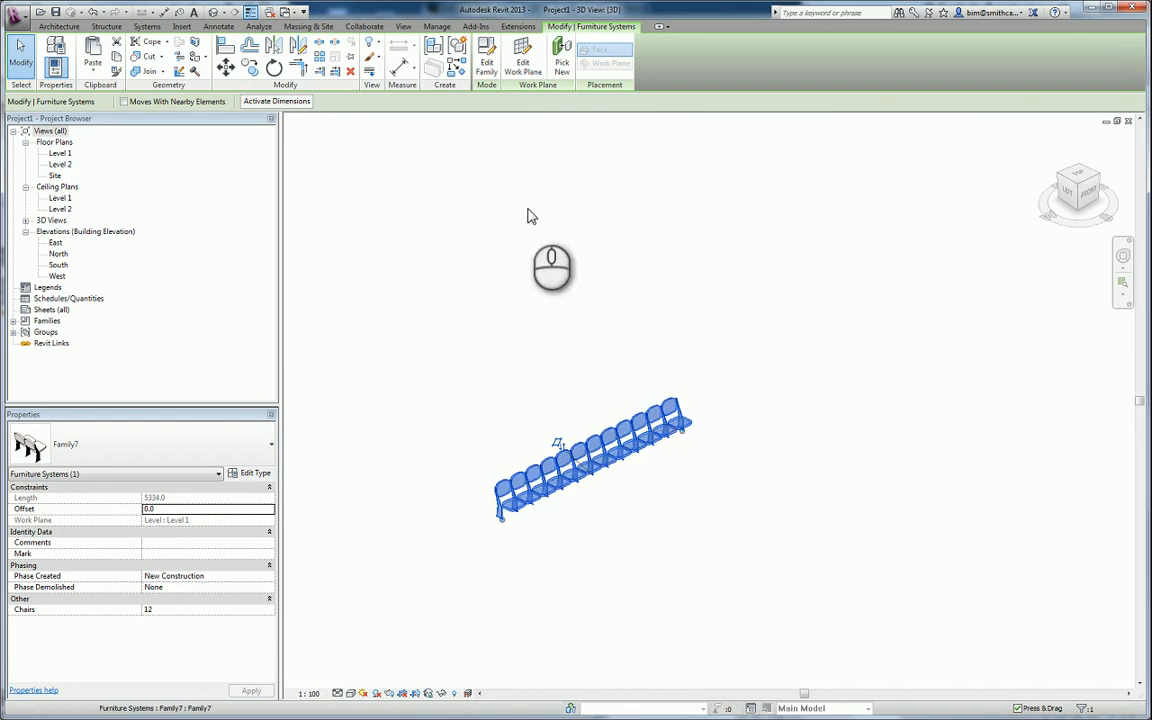
Create a Furniture Schedule of building components with the Family and Type field.
click(404, 27)
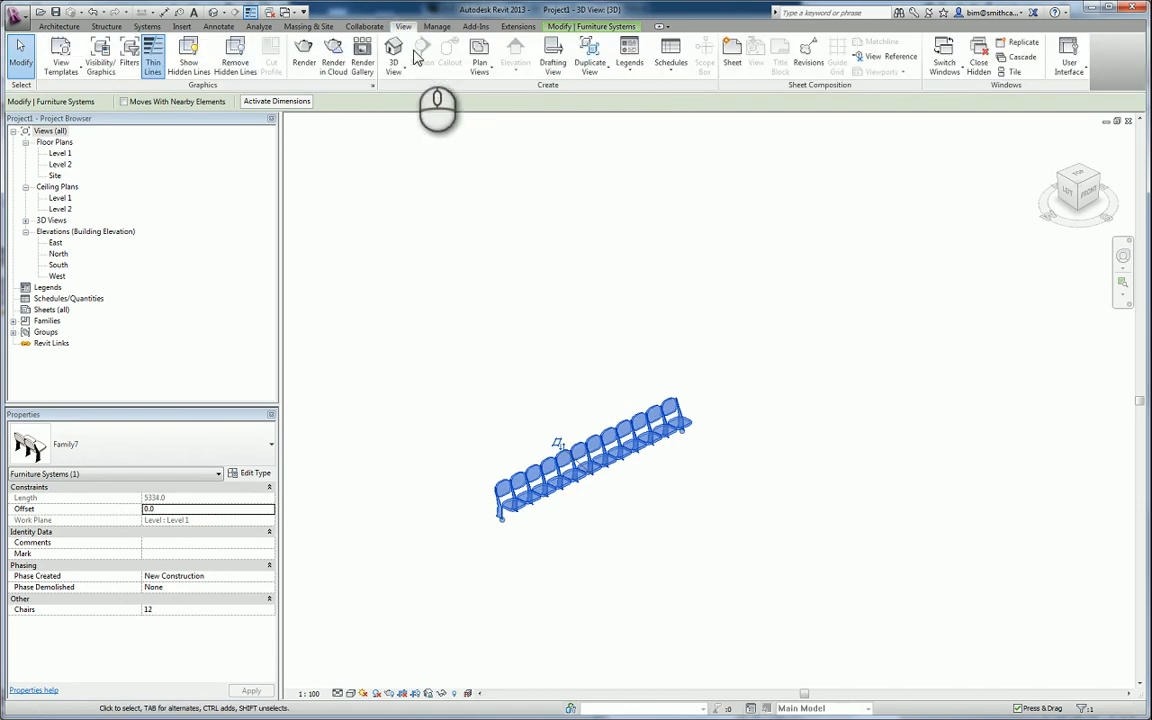
click(670, 62)
click(645, 92)
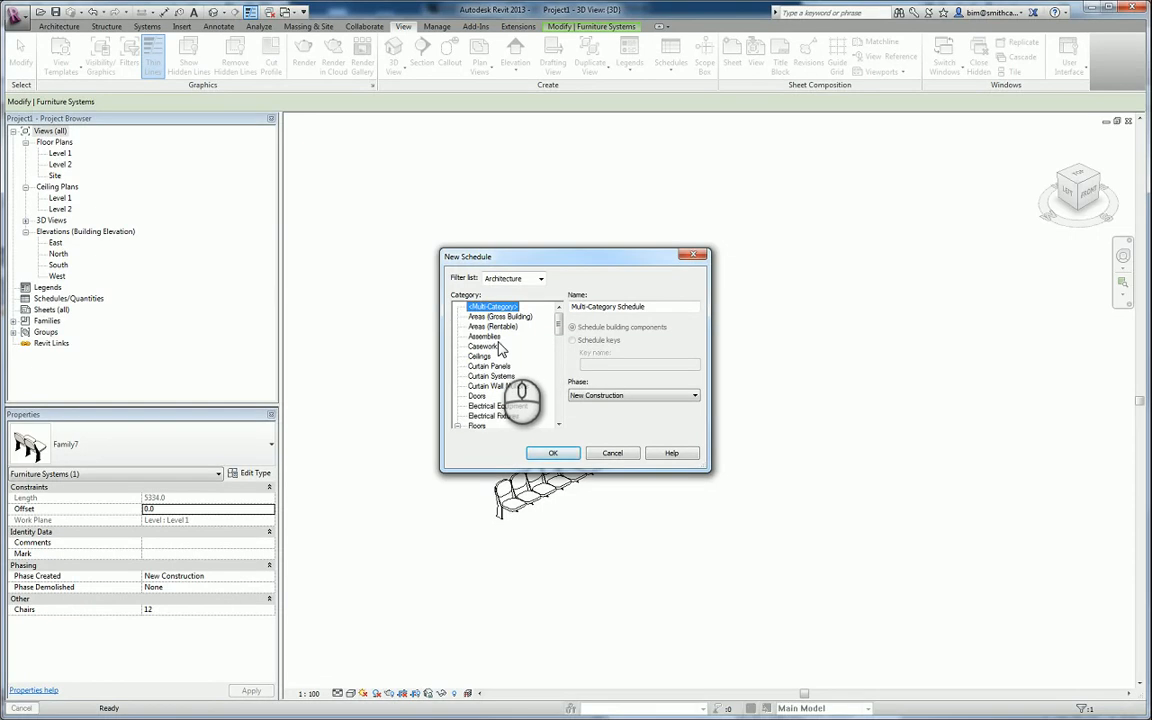
key(f)
click(479, 427)
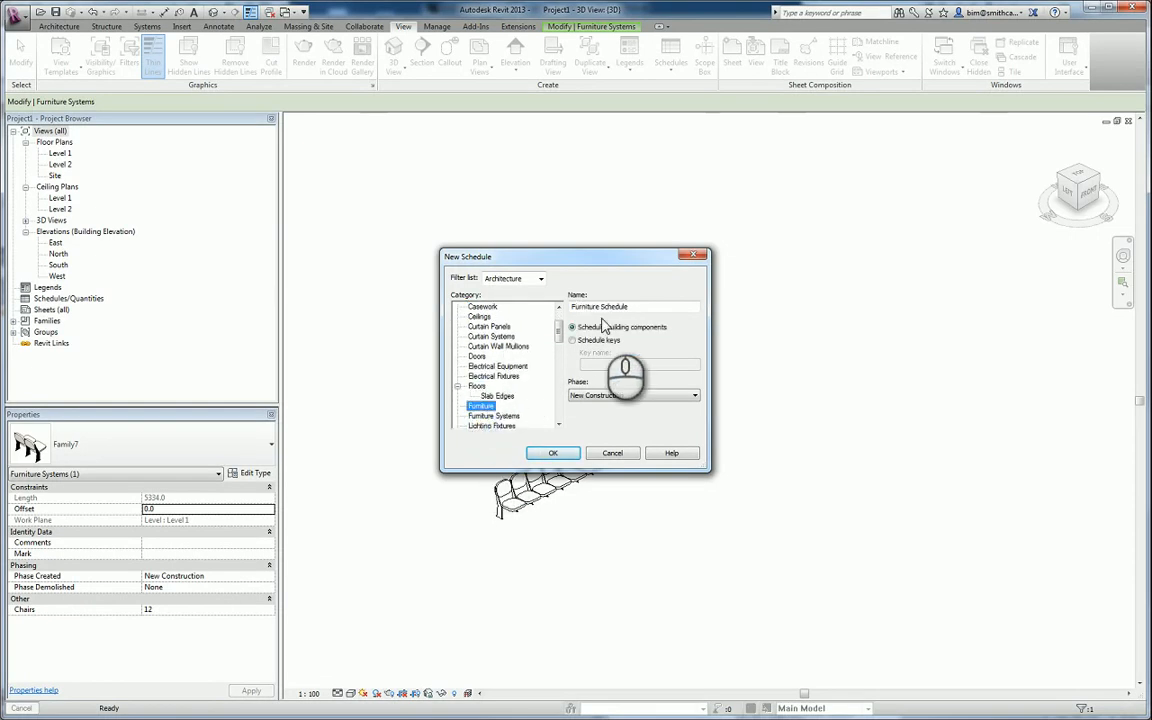
click(555, 455)
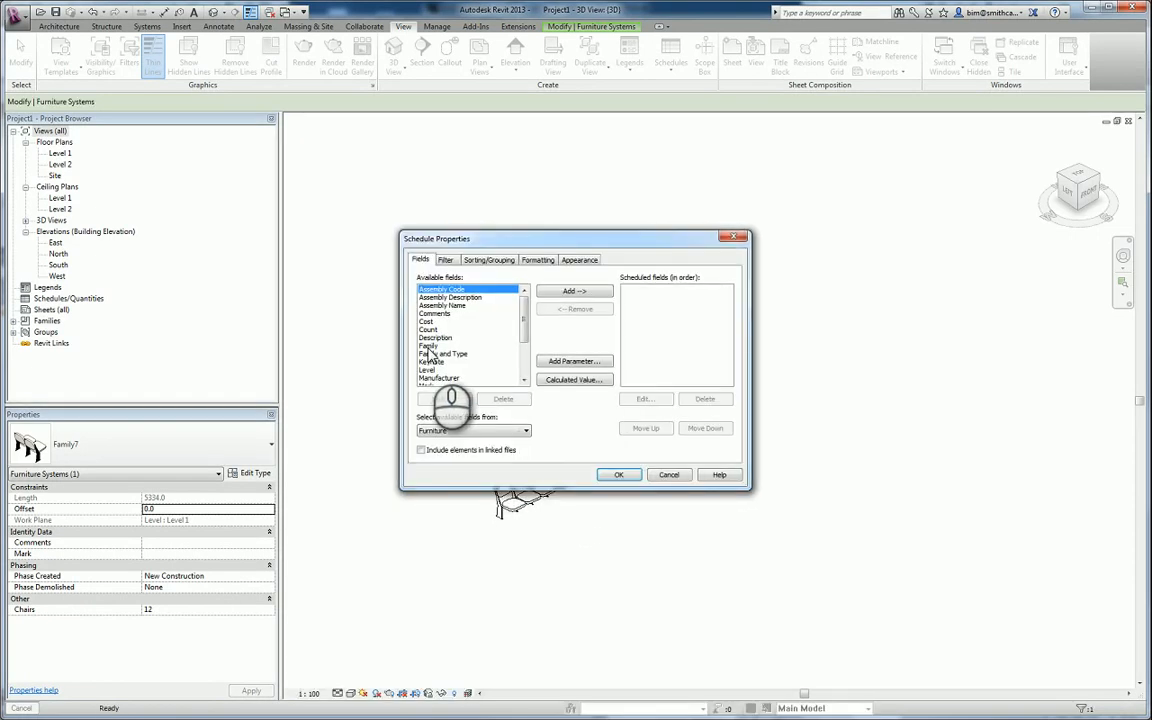
double_click(433, 353)
click(618, 474)
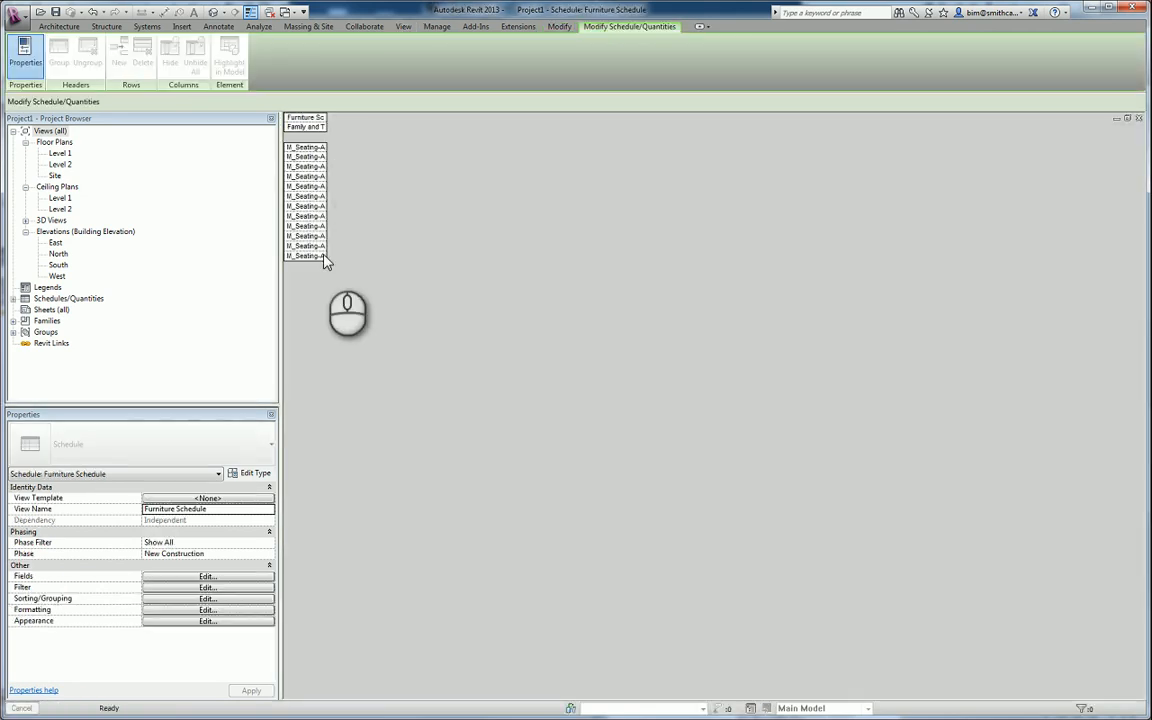
Arrange the furniture schedule and the 3D view as separate floating windows, with the 3D view in front.
click(1128, 119)
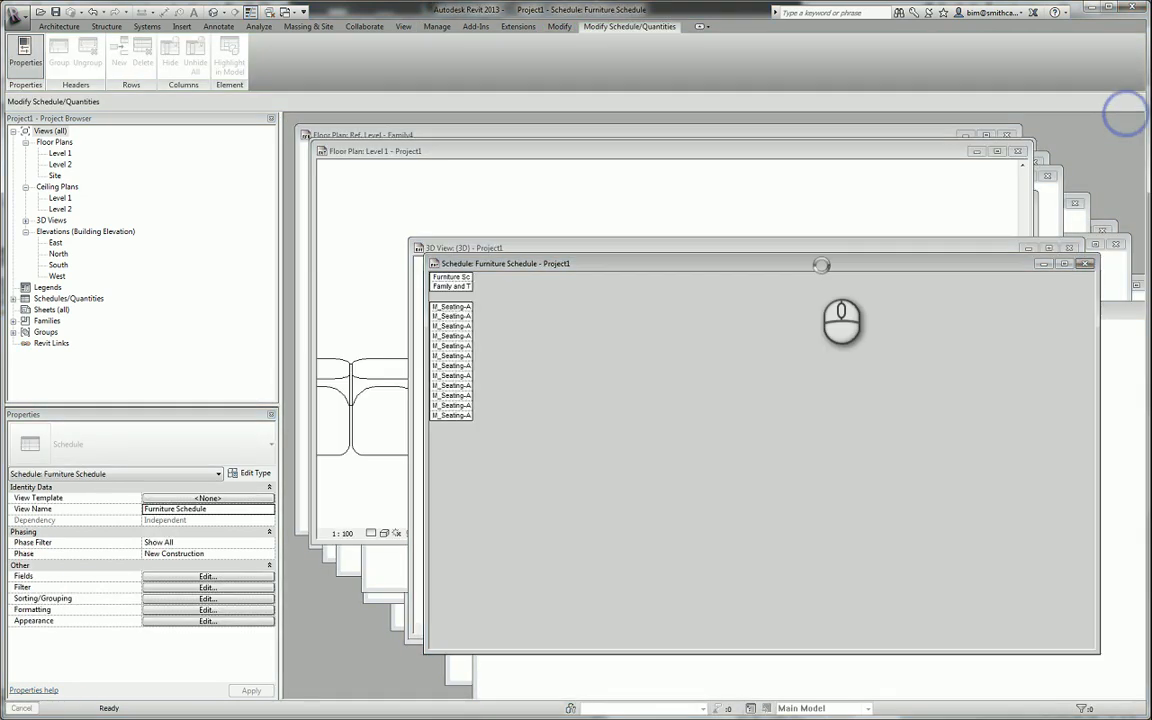
drag(821, 266, 886, 424)
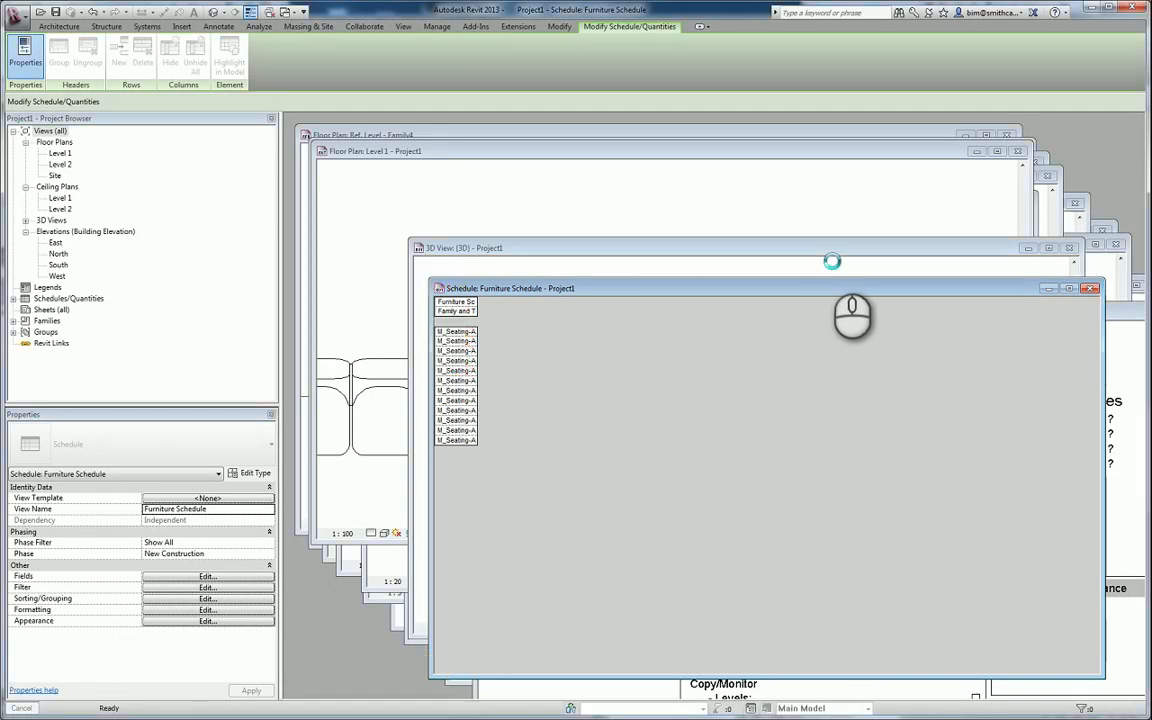
drag(855, 260, 859, 188)
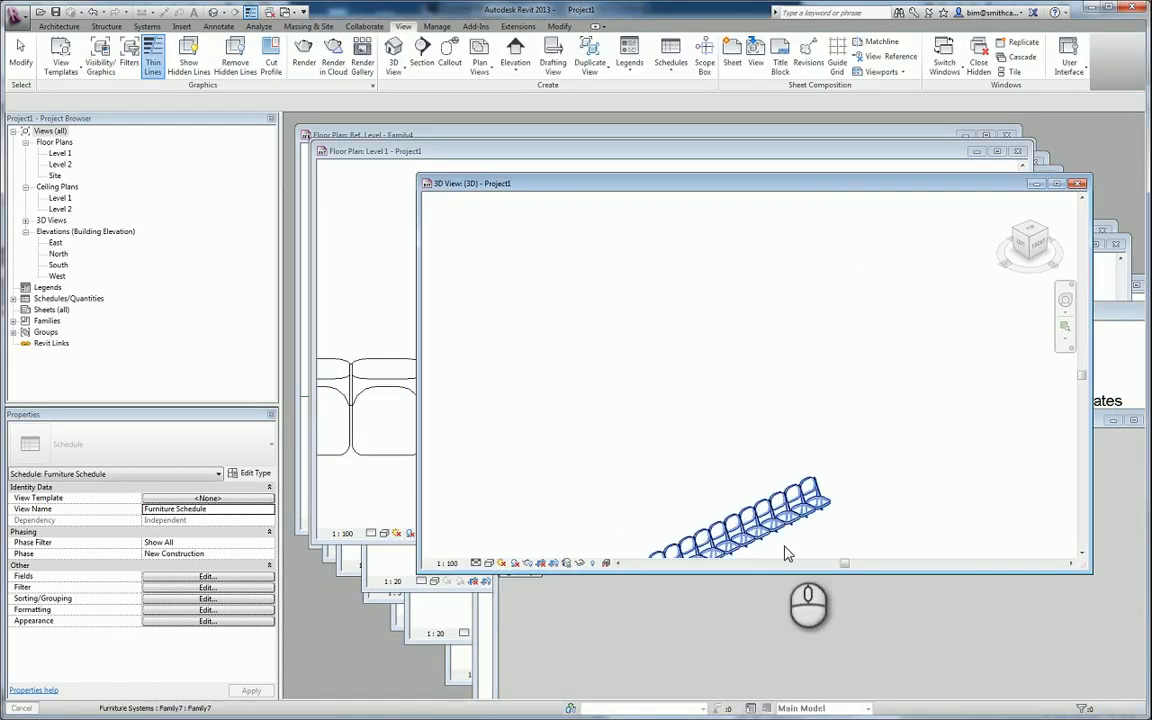
click(745, 610)
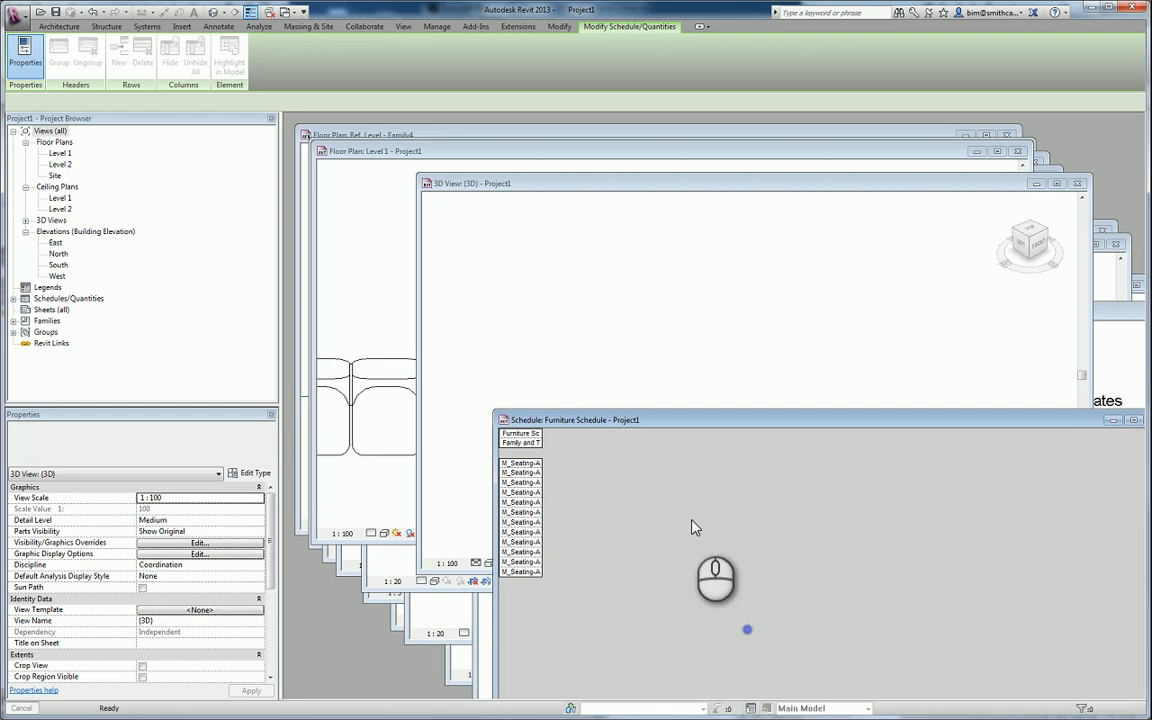
click(829, 300)
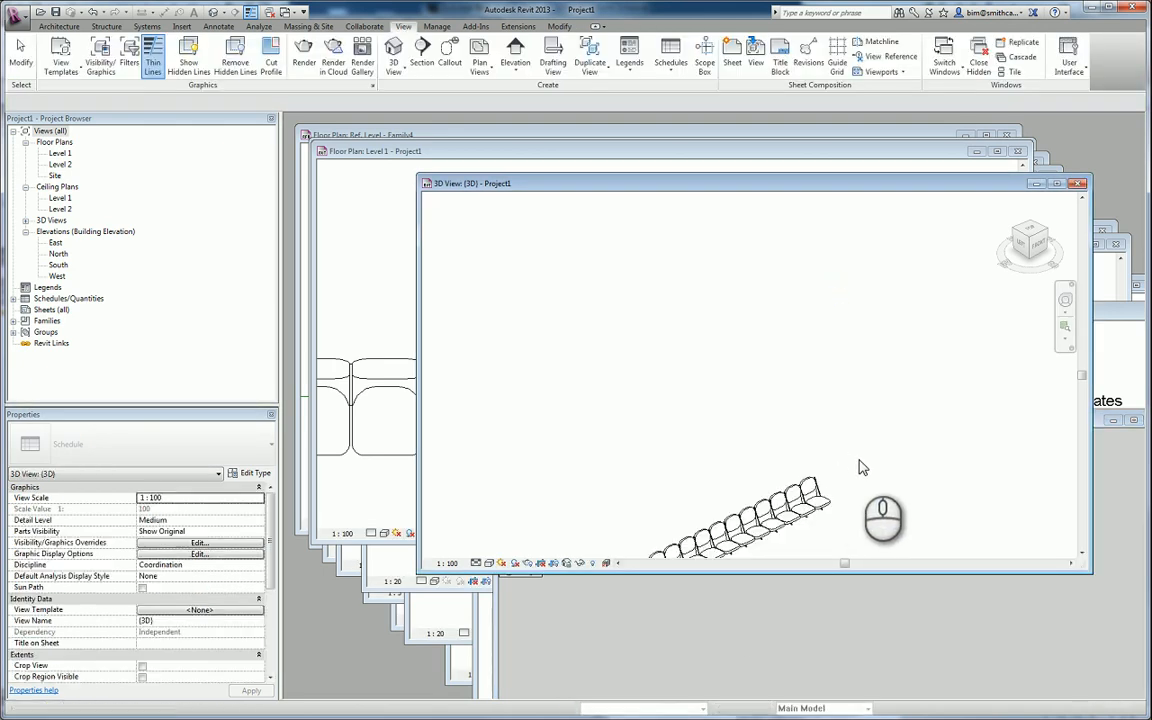
Shorten the seating row to 4 chairs in the 3D view and check the furniture schedule.
middle_drag(860, 465, 855, 410)
click(802, 425)
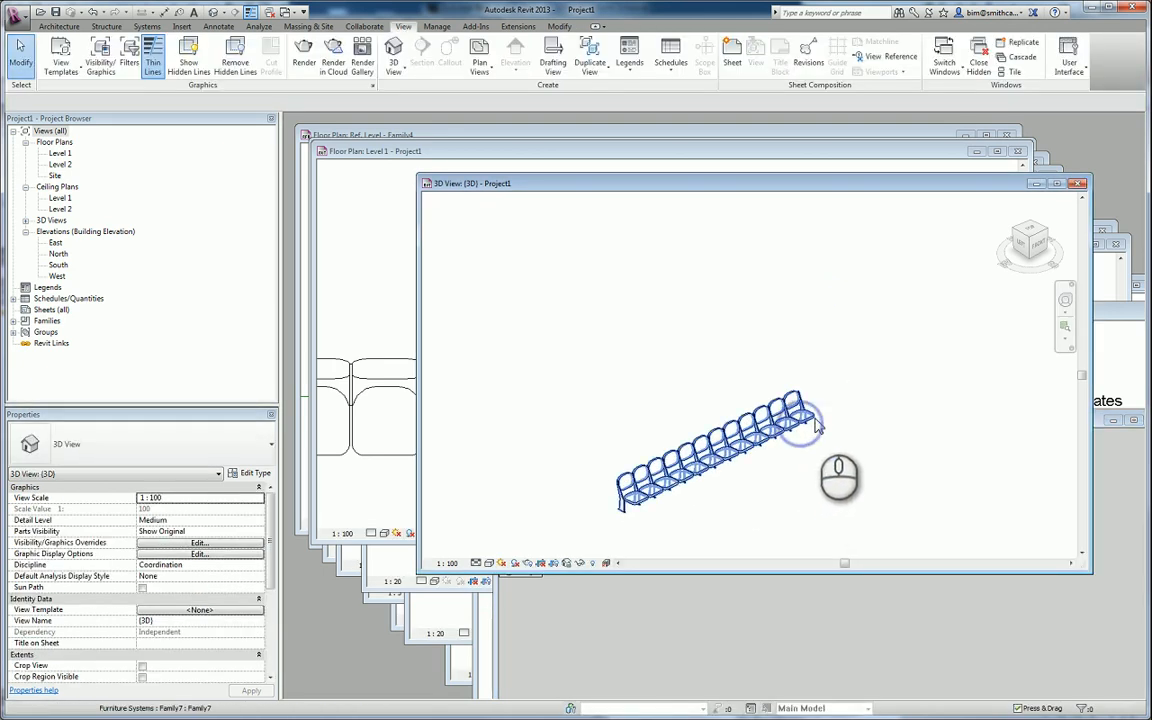
drag(710, 466, 682, 475)
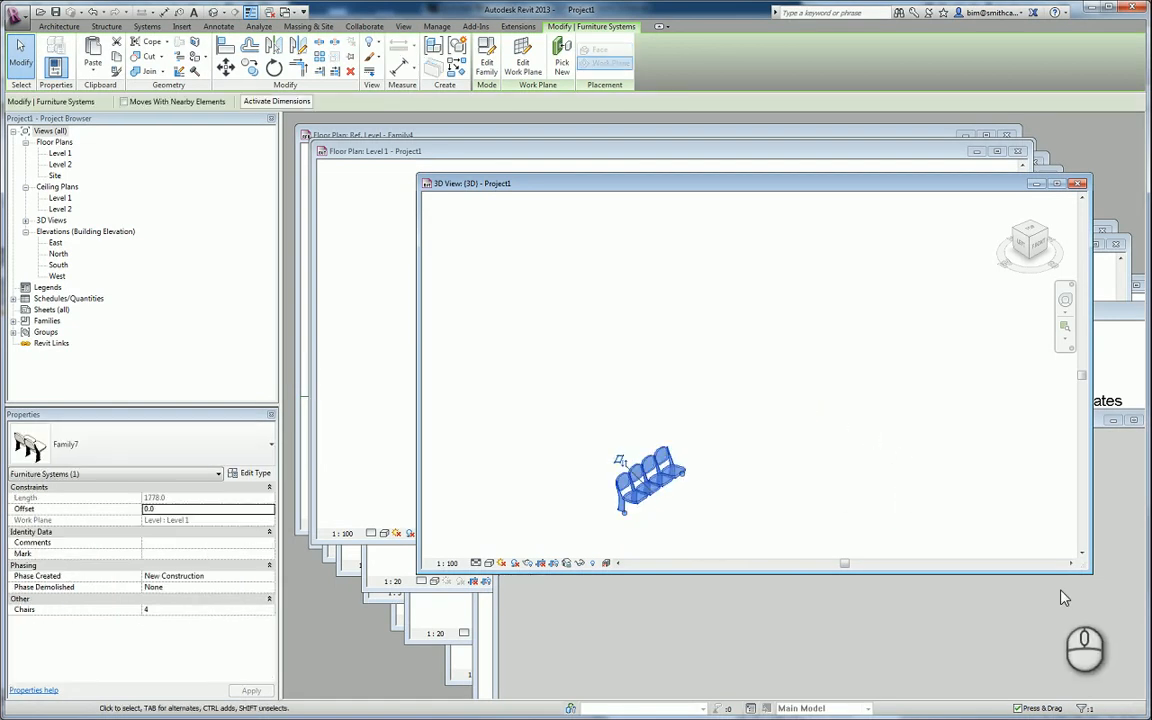
click(1052, 594)
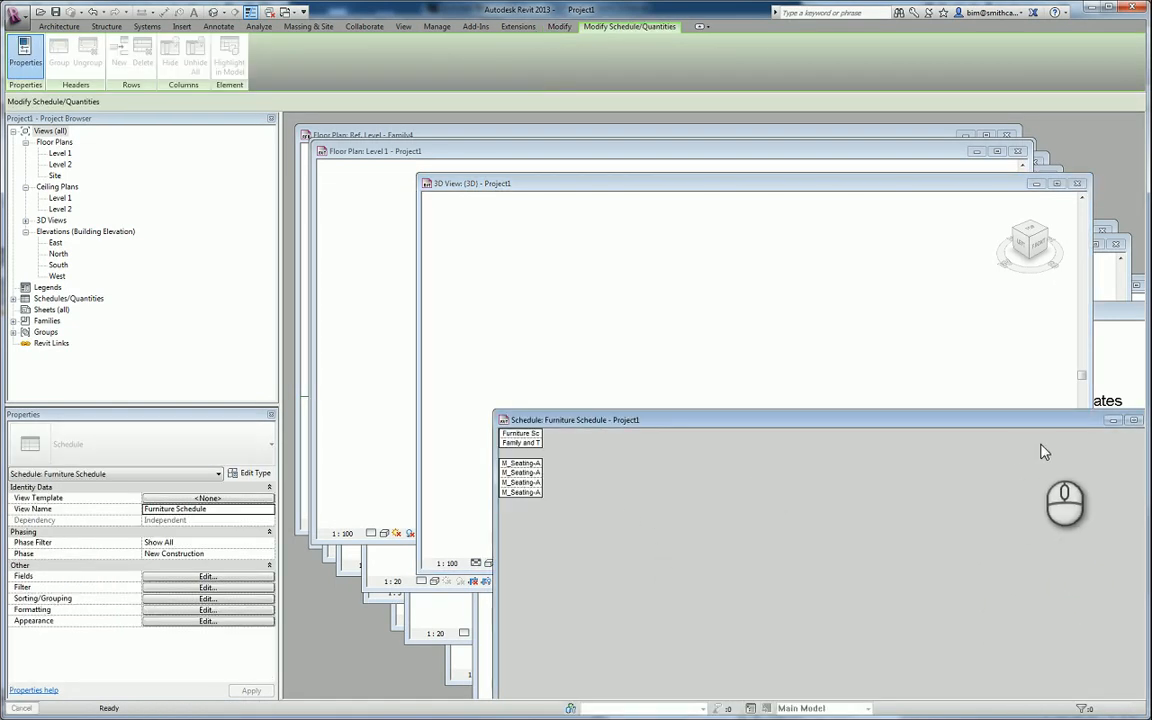
Return from the furniture schedule to the 3D view and maximize its window.
click(1113, 421)
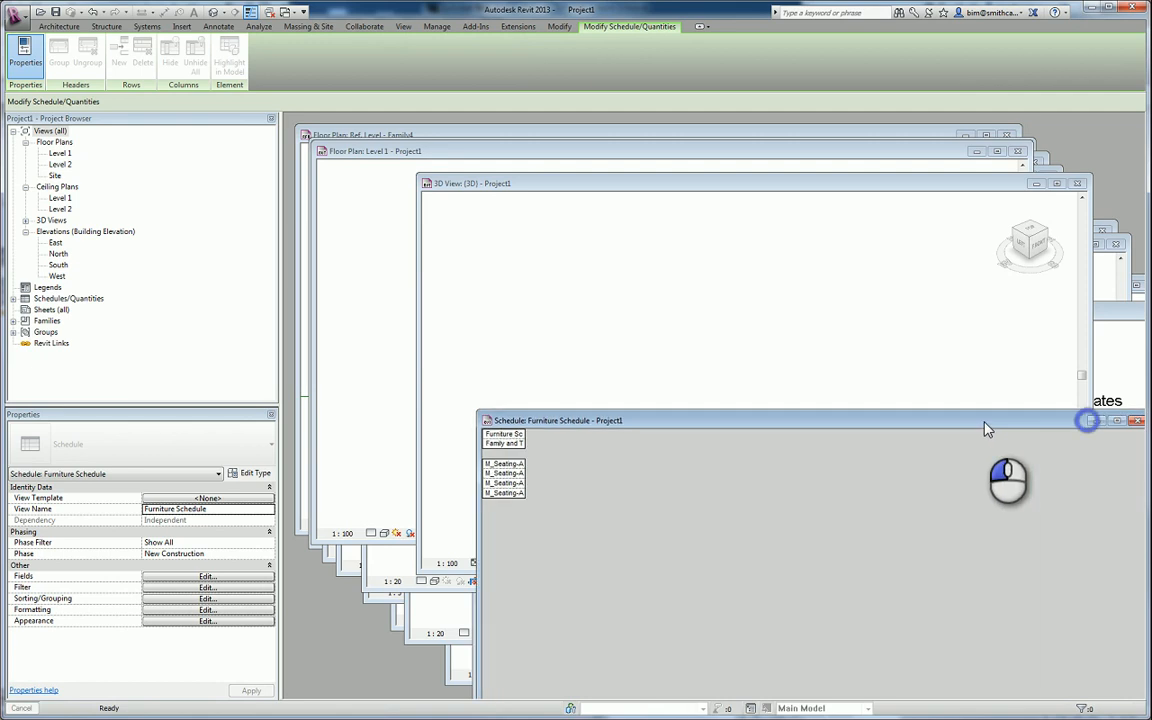
click(822, 385)
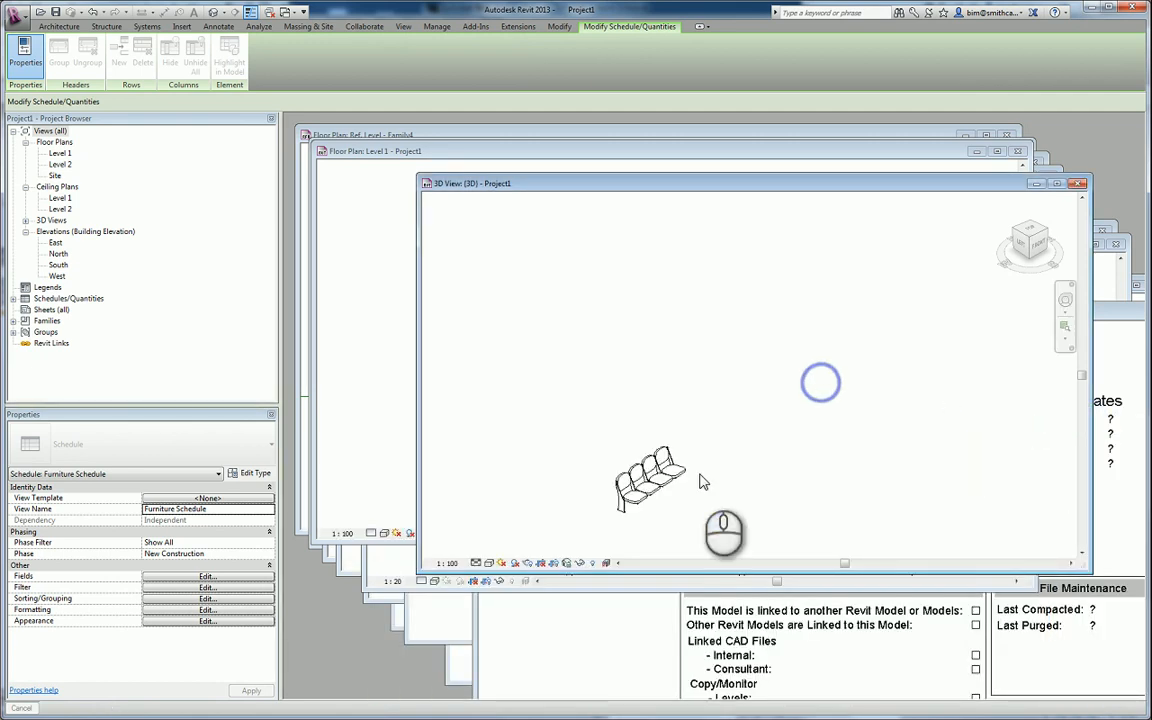
click(1056, 183)
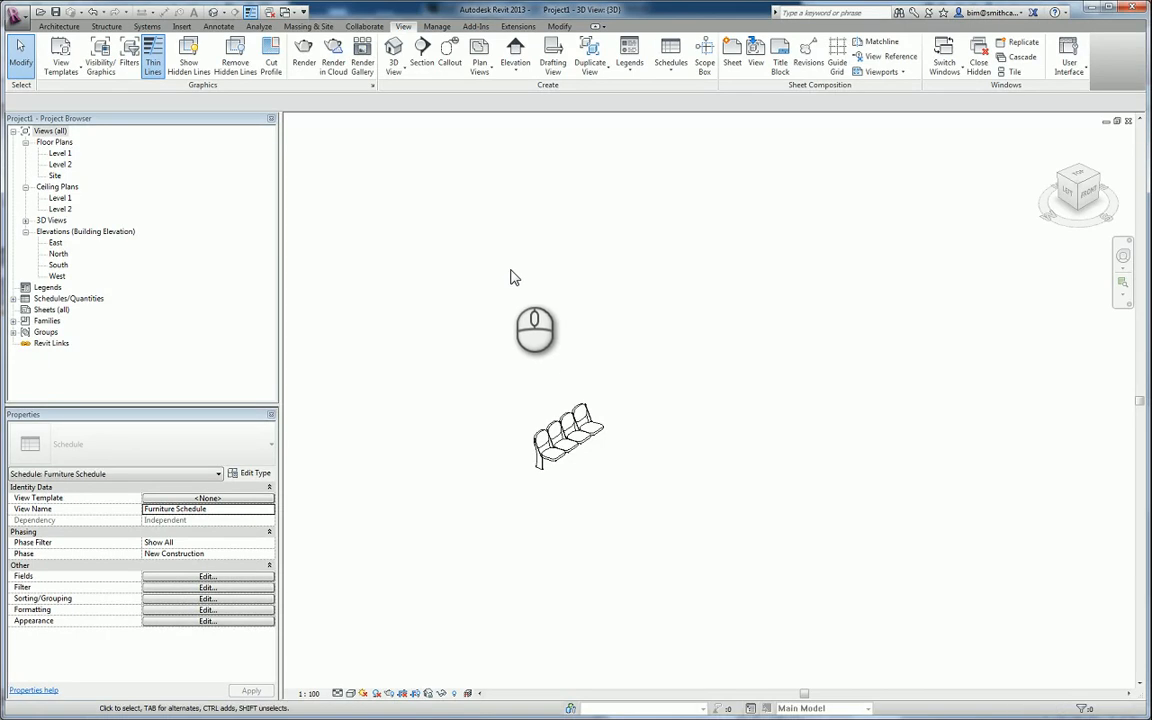
click(27, 78)
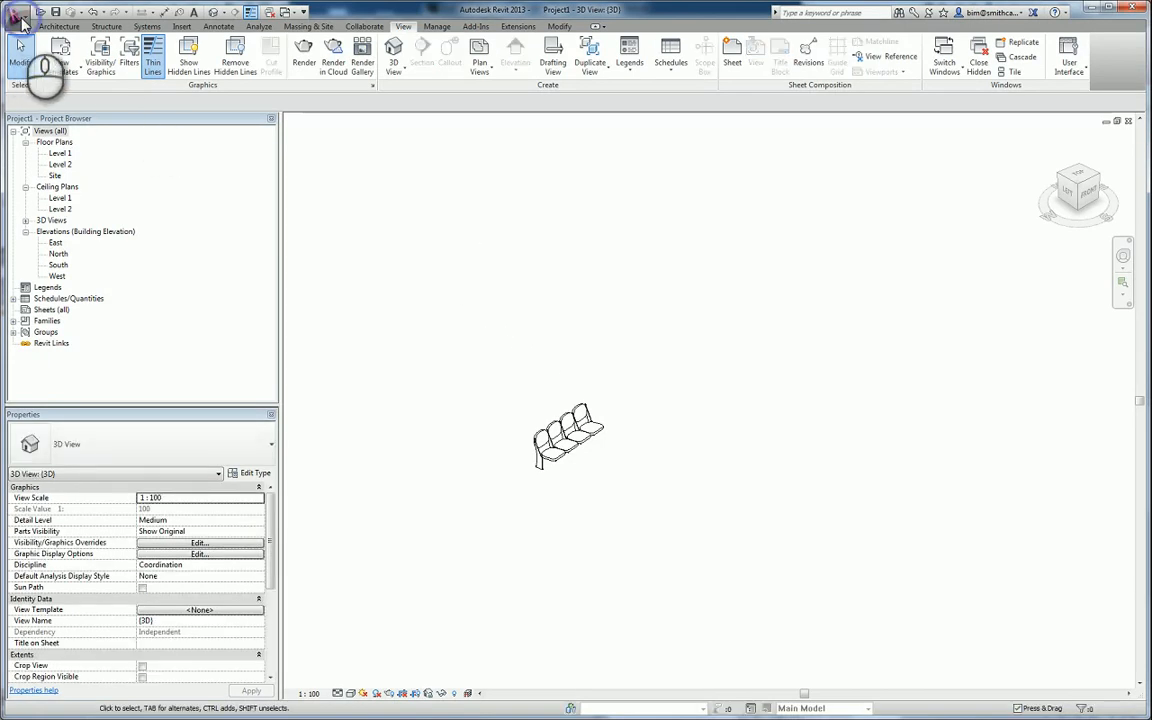
Create a new family from the Metric Generic Model line based.rft template.
click(20, 18)
mouse_move(40, 62)
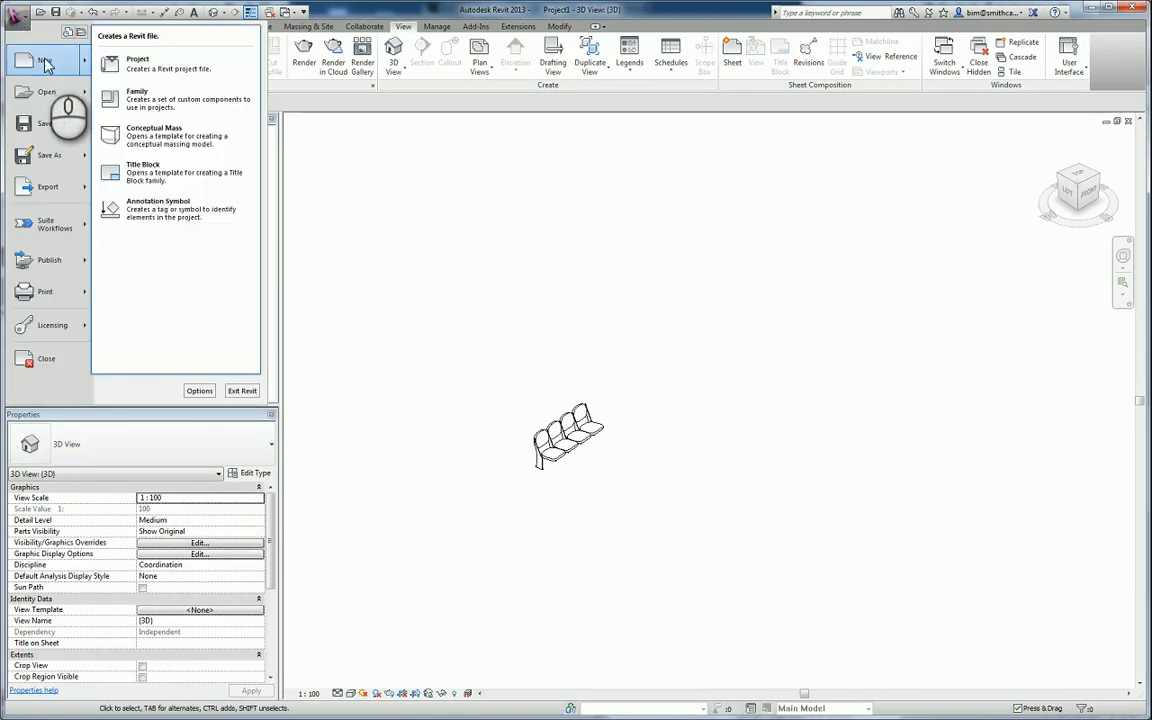
click(152, 100)
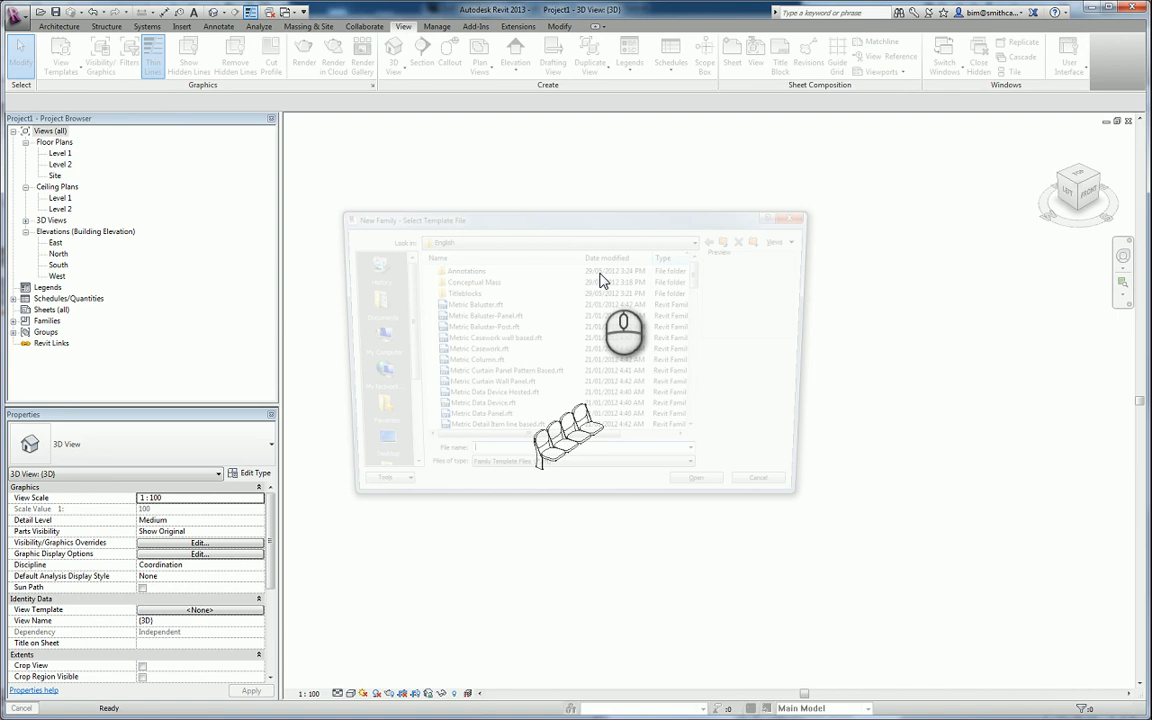
drag(704, 280, 713, 326)
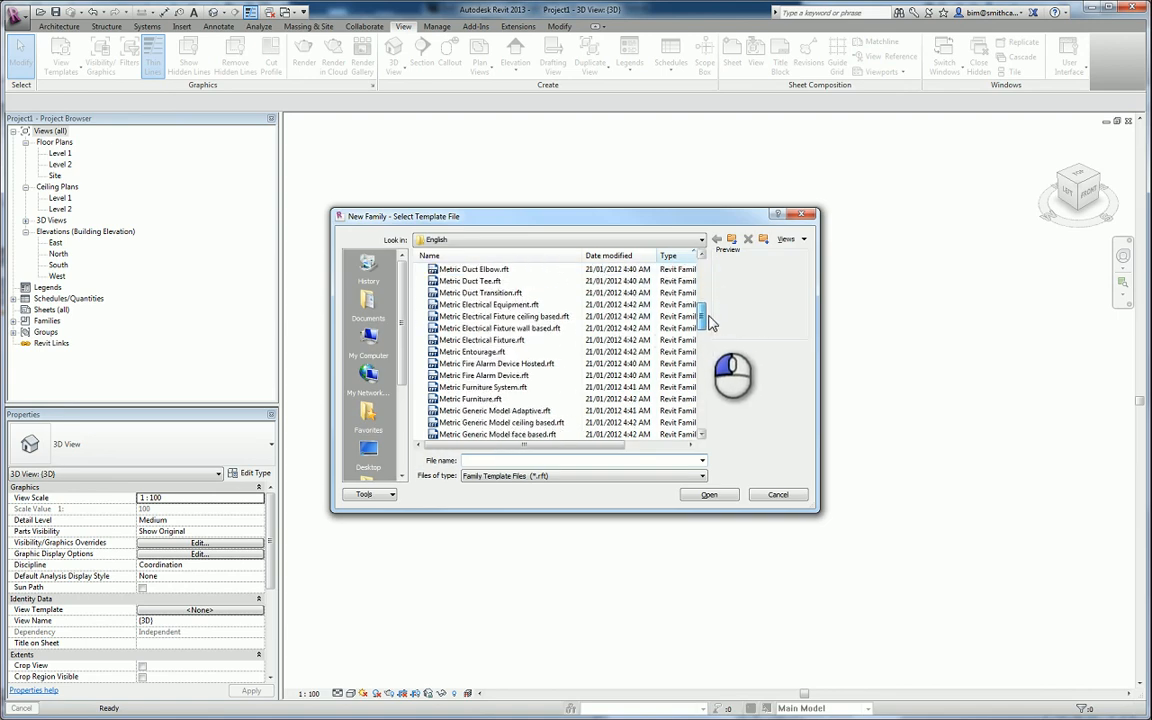
click(703, 435)
click(703, 435)
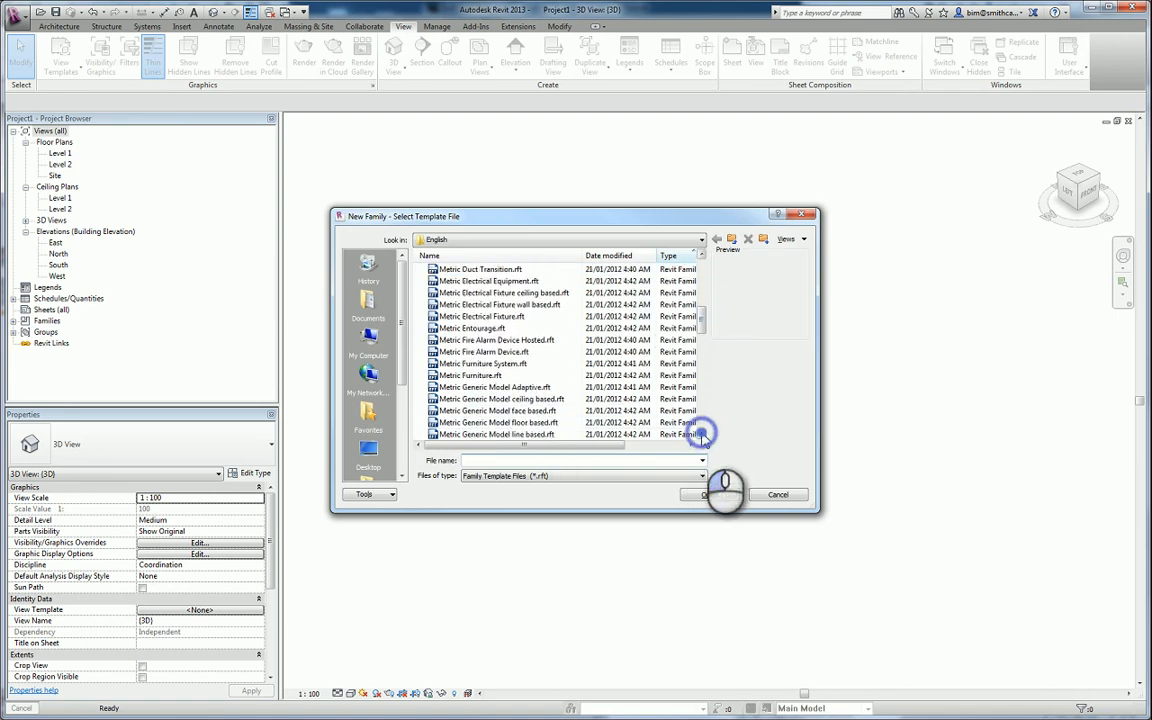
click(703, 435)
click(703, 435)
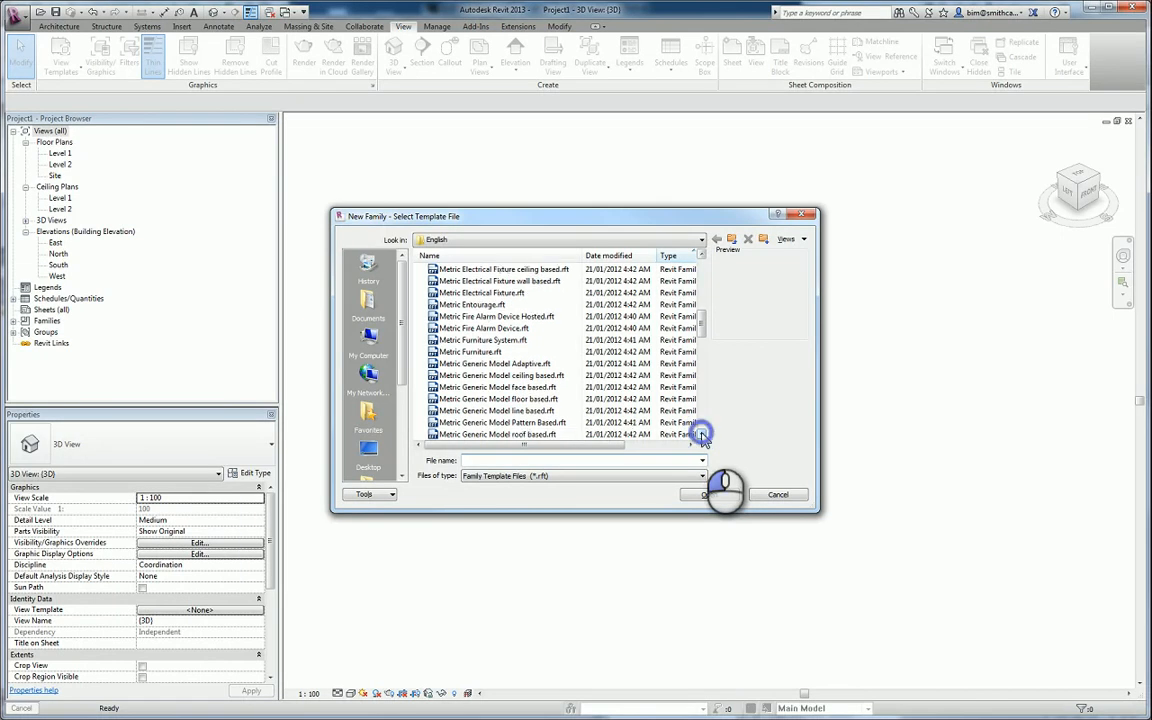
click(703, 435)
click(703, 435)
click(703, 435)
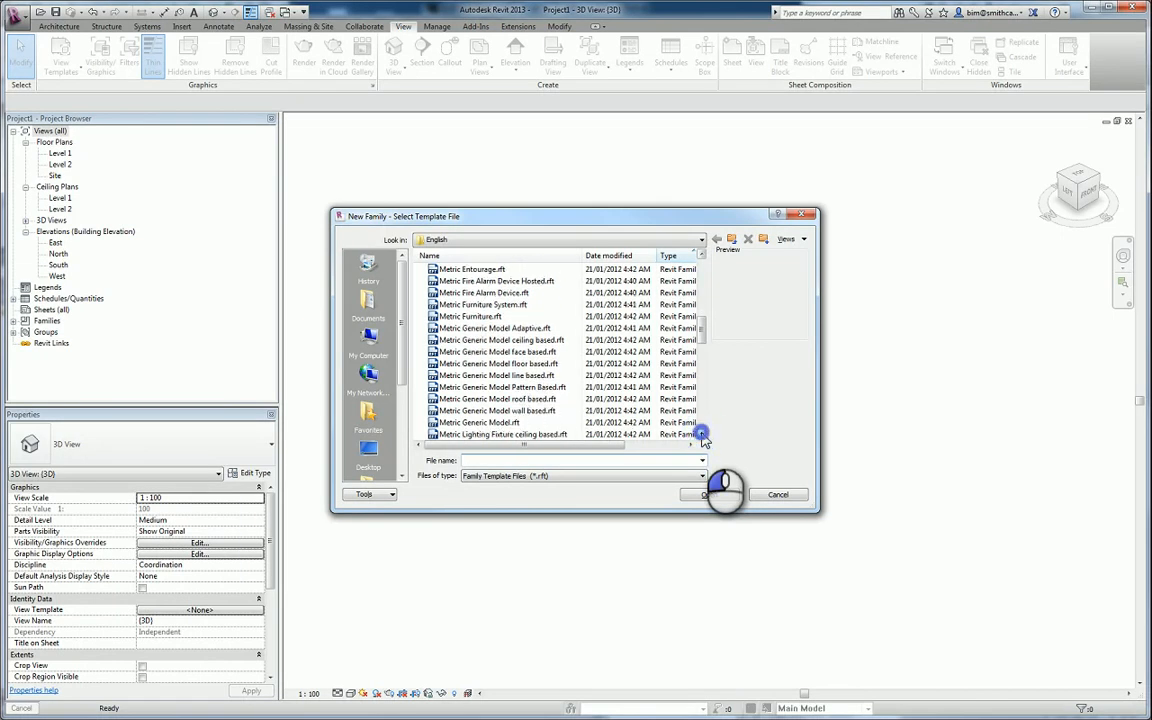
click(545, 375)
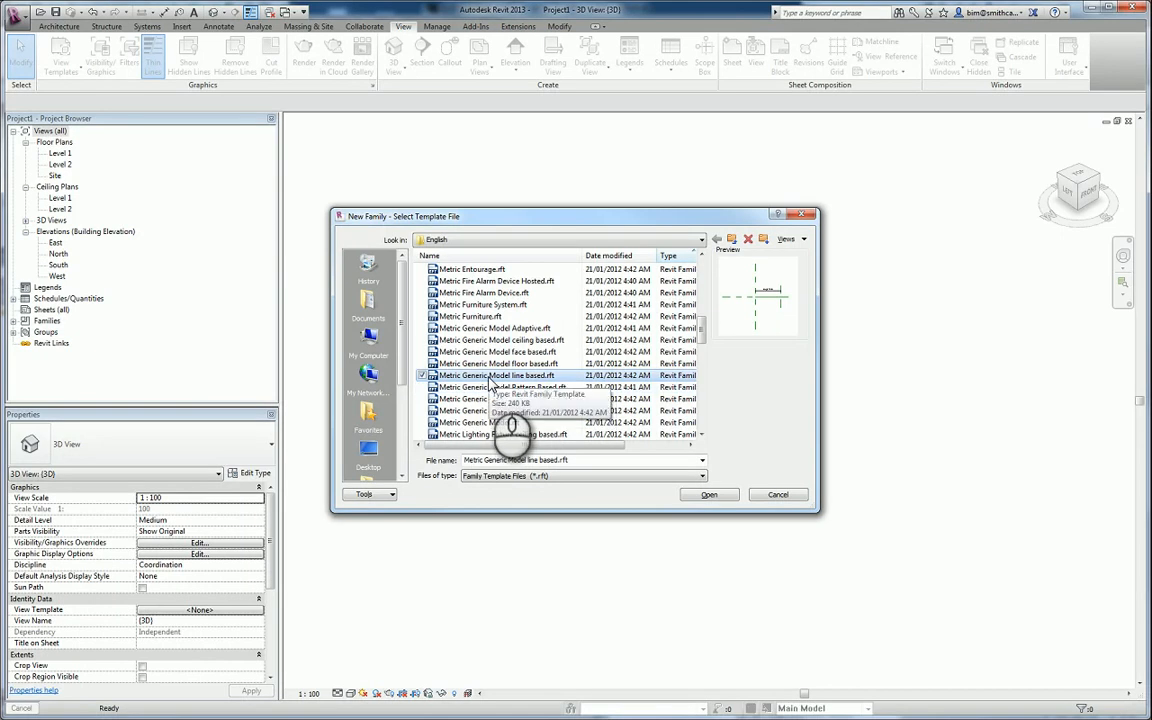
click(712, 497)
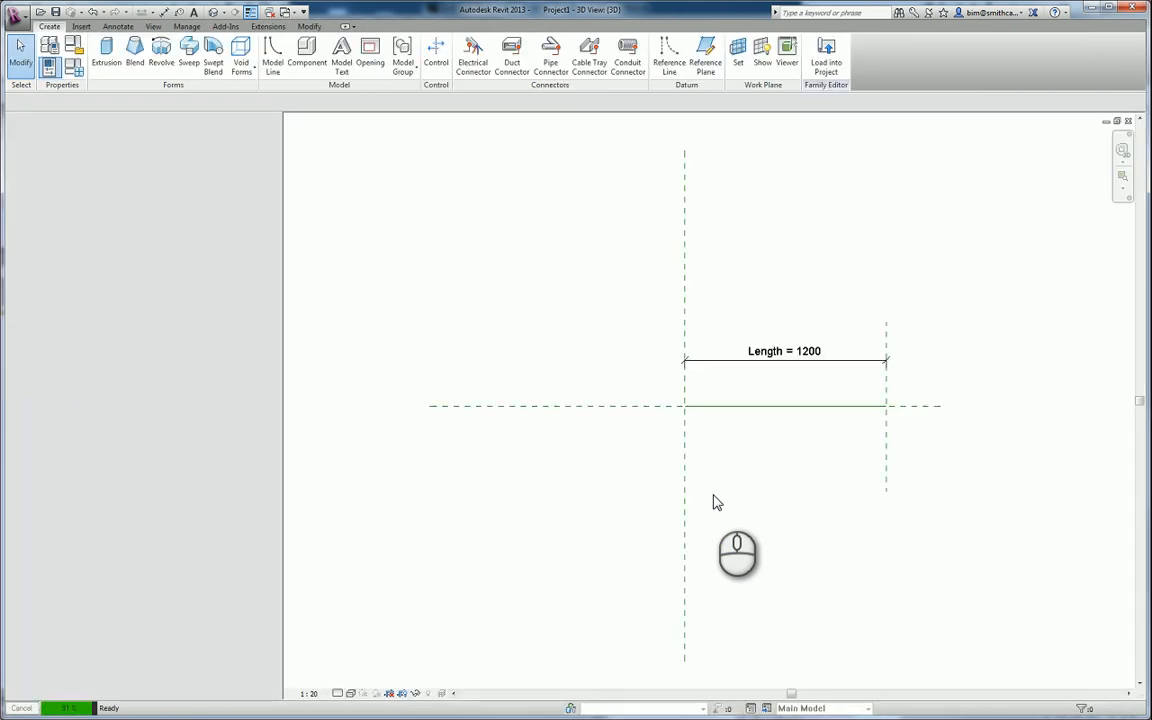
middle_drag(738, 463, 645, 463)
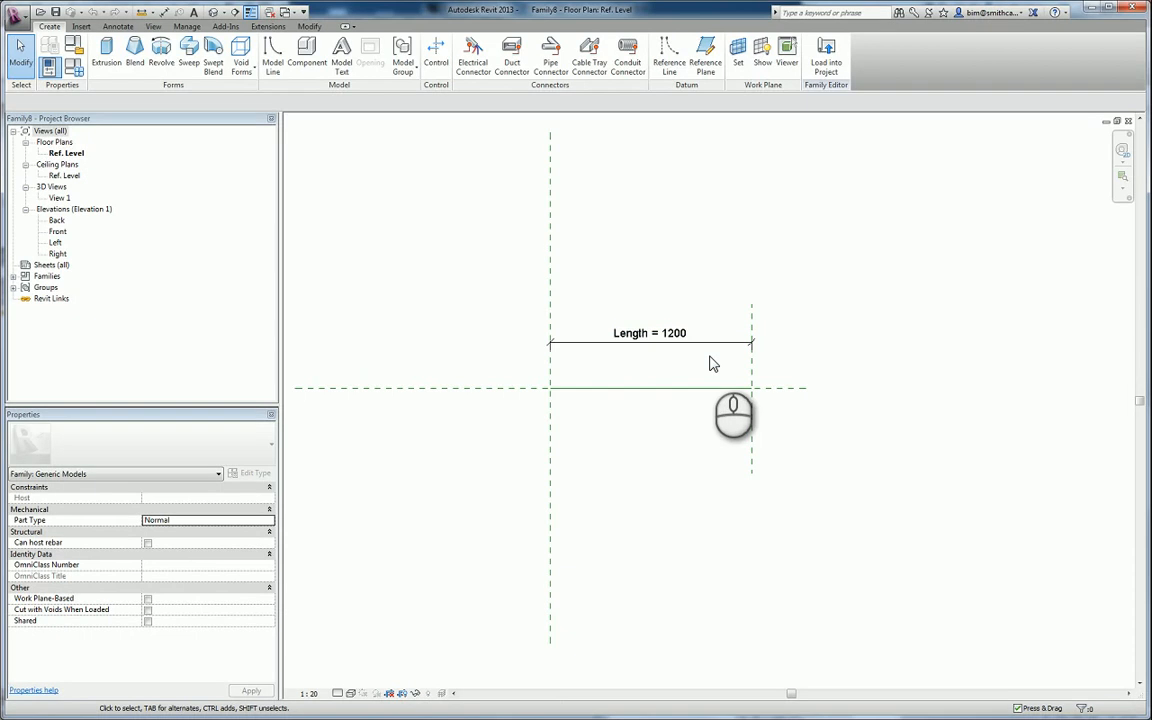
click(617, 397)
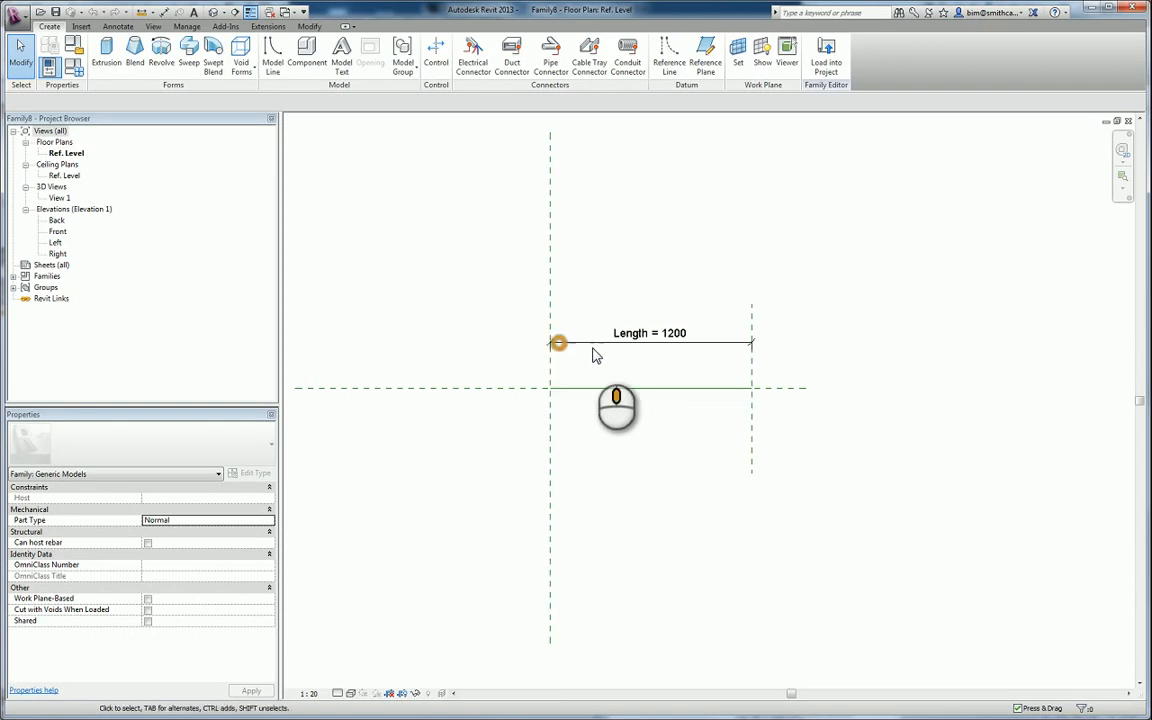
middle_drag(549, 351, 603, 360)
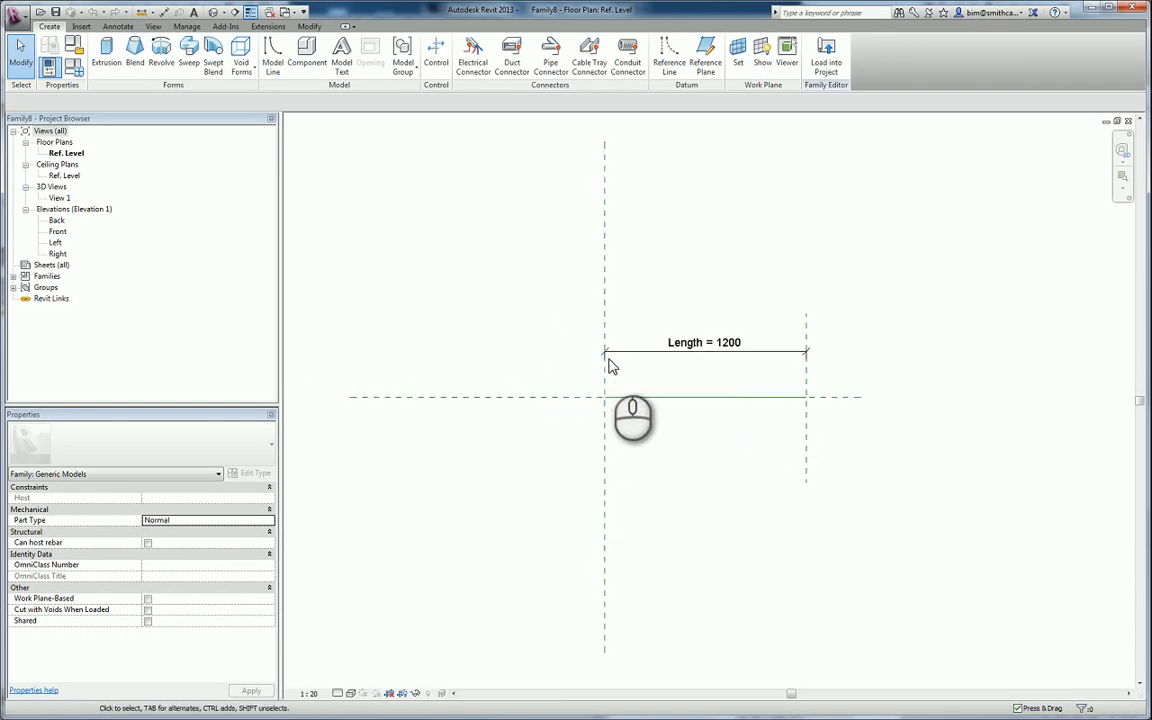
Load M_Seating-Auditorium.rfa into the family from the Furniture > Seating library folder.
click(80, 26)
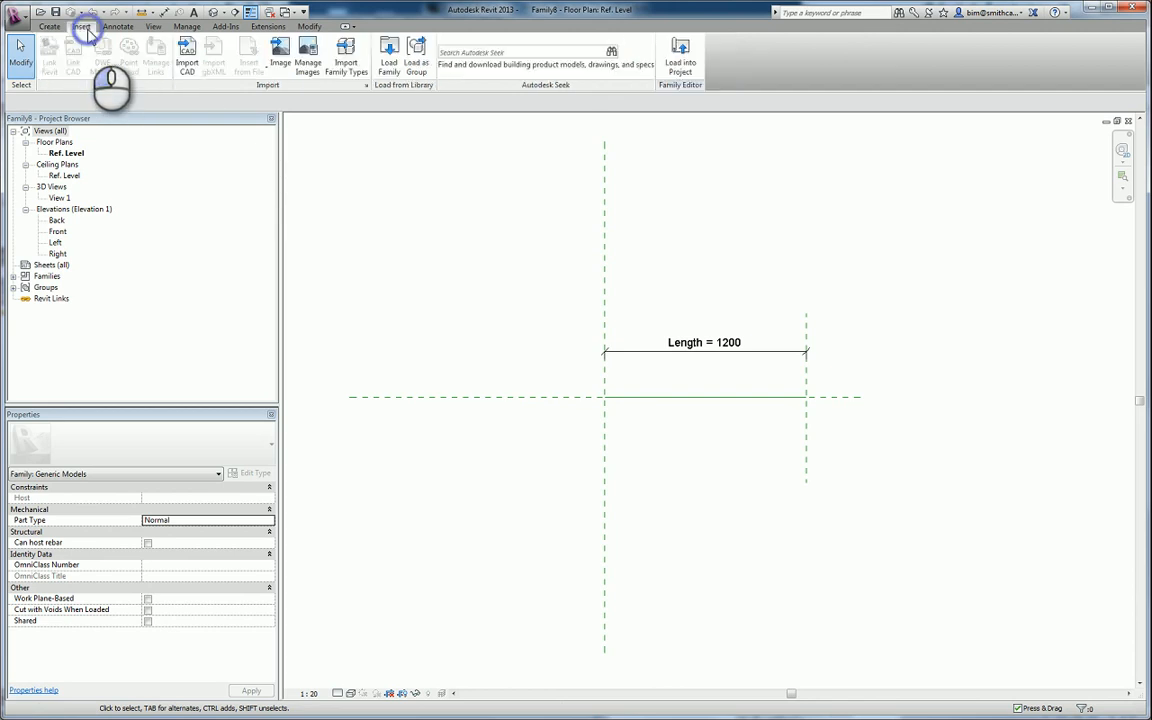
click(389, 60)
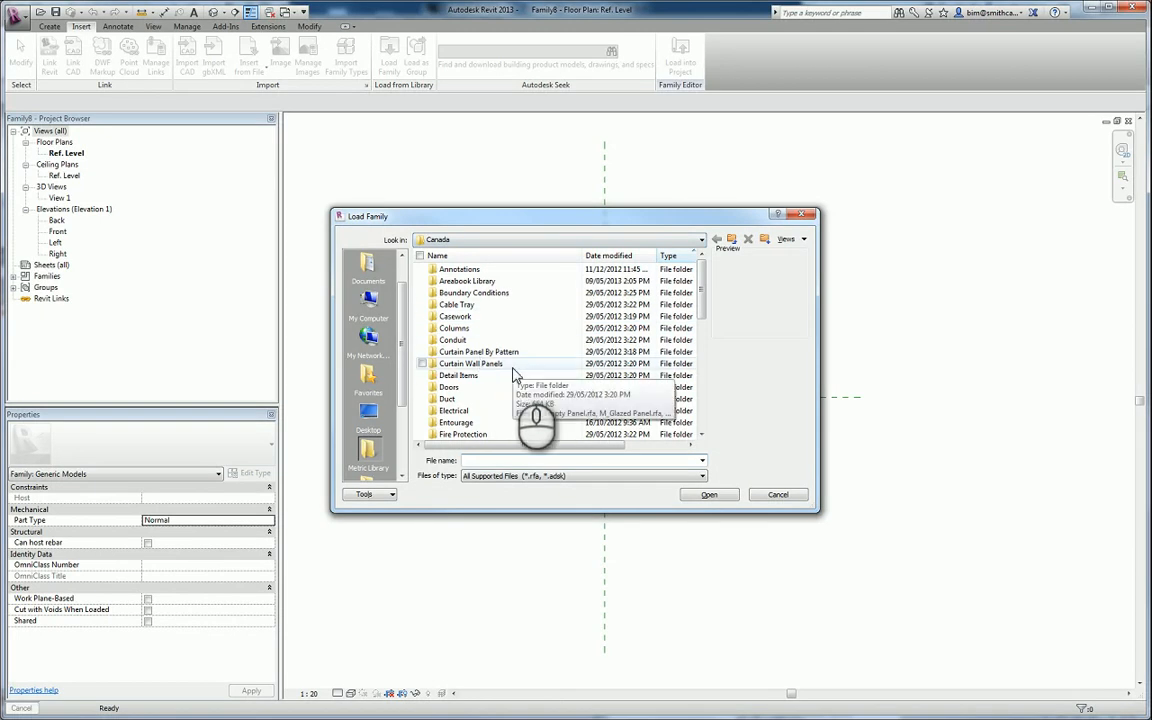
scroll(450, 321, down, 5)
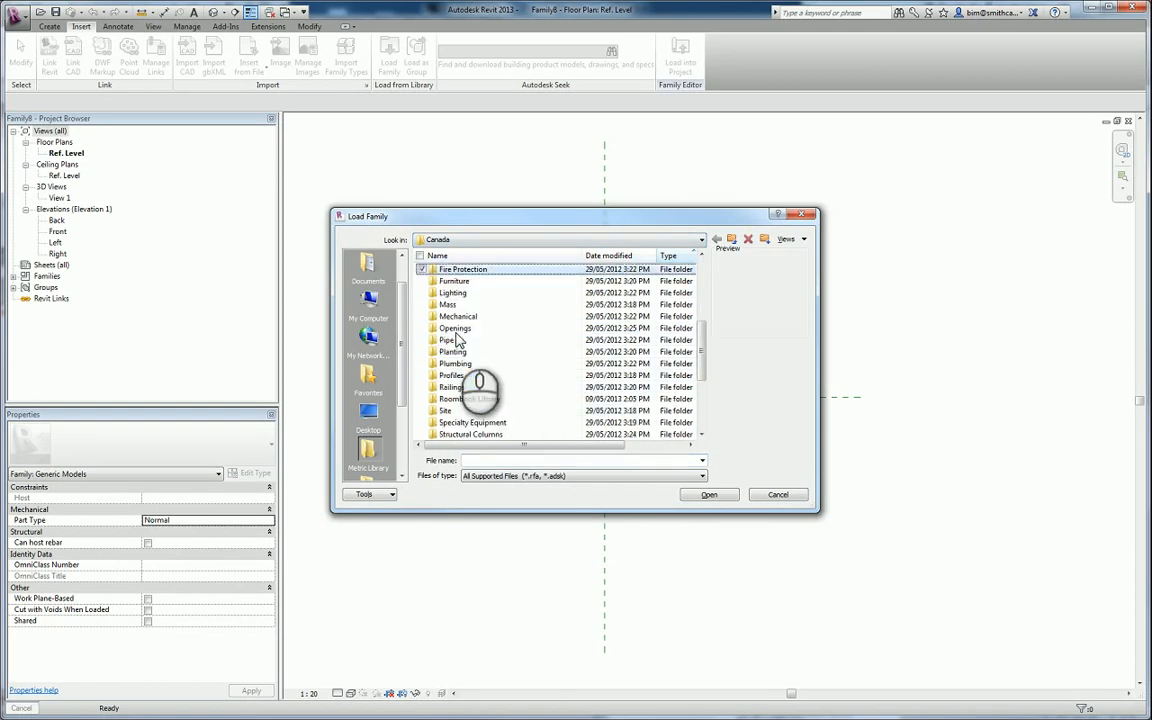
double_click(454, 281)
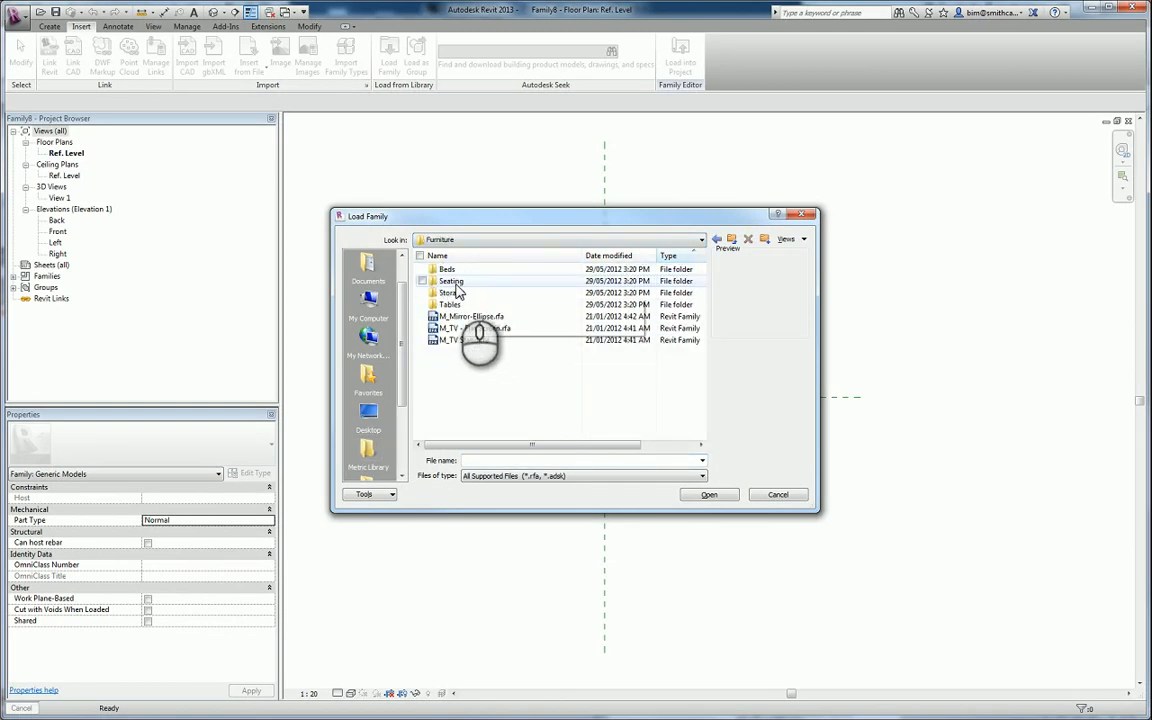
double_click(452, 283)
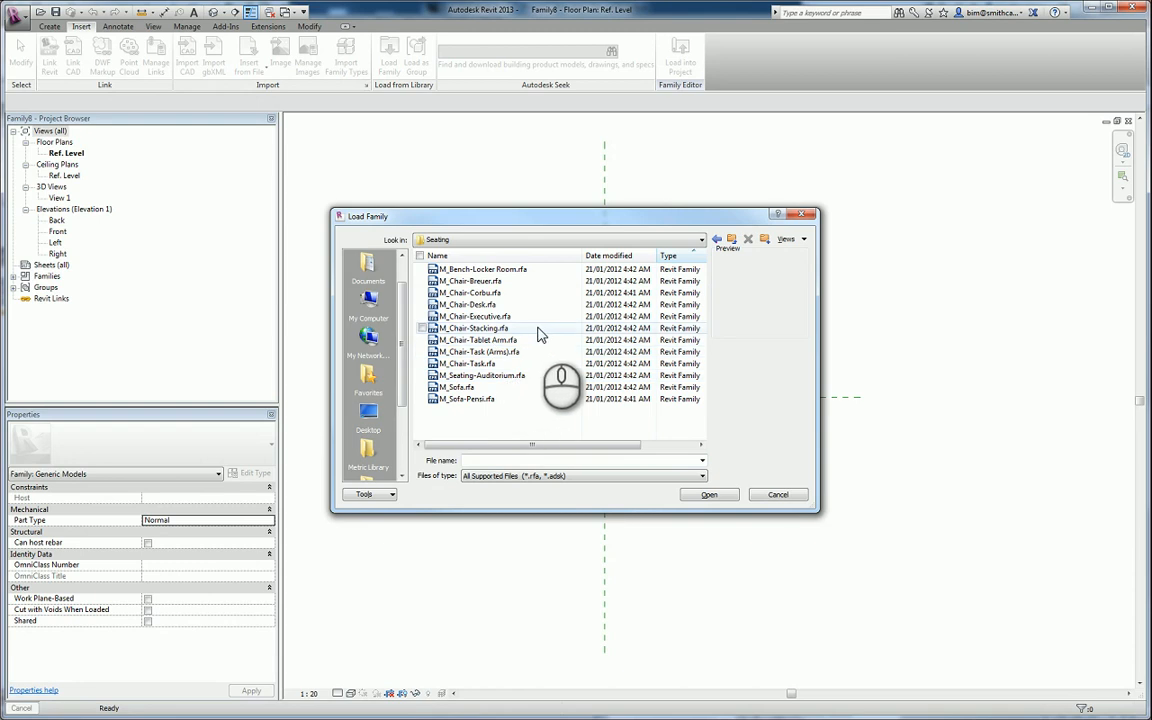
click(485, 375)
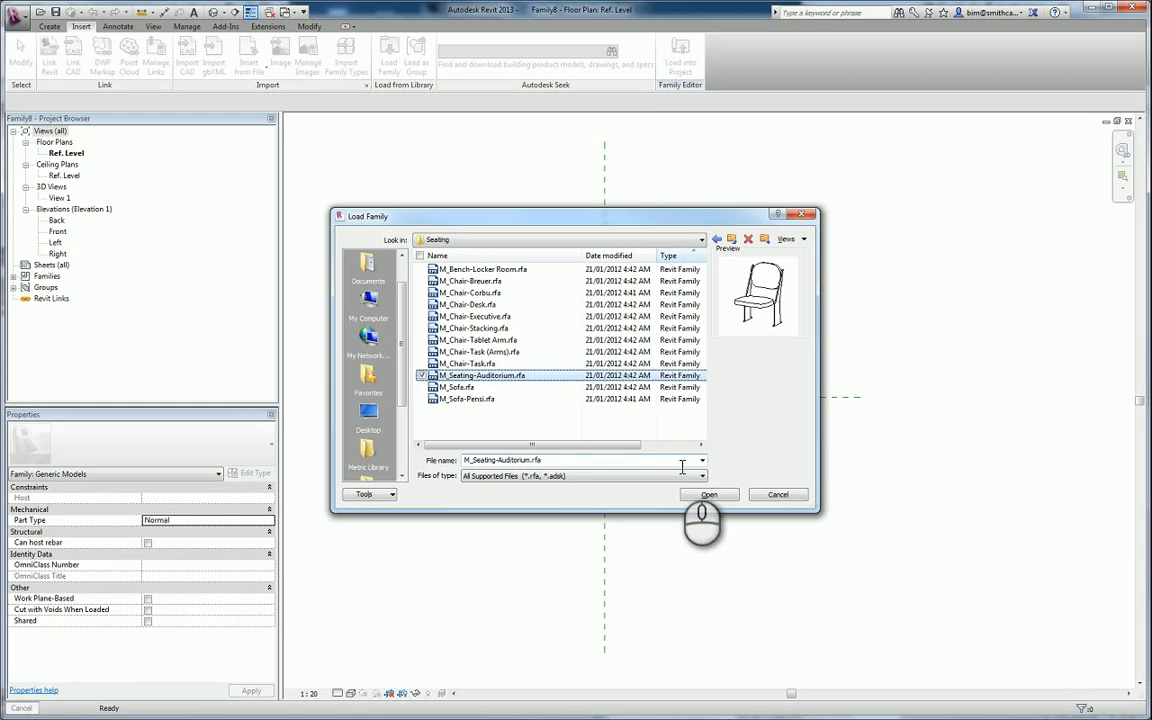
click(709, 494)
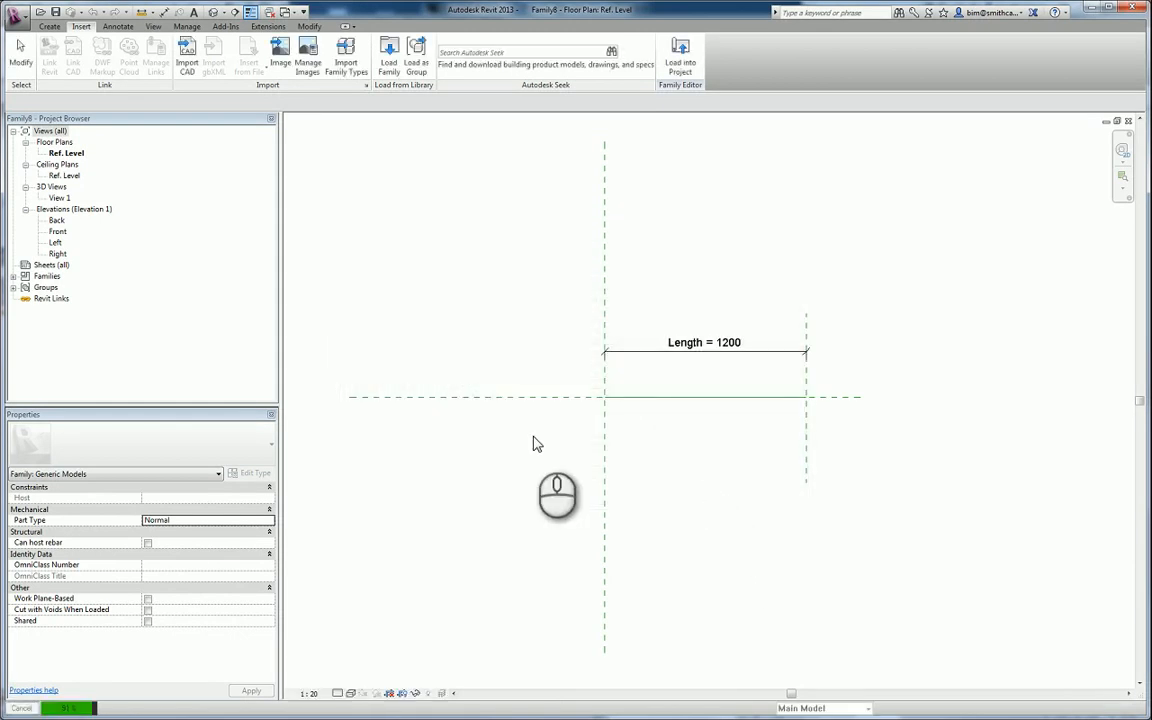
Place one 457 x 610mm M_Seating-Auditorium chair on the reference line near its start, rotated 180 degrees from its default orientation.
click(13, 277)
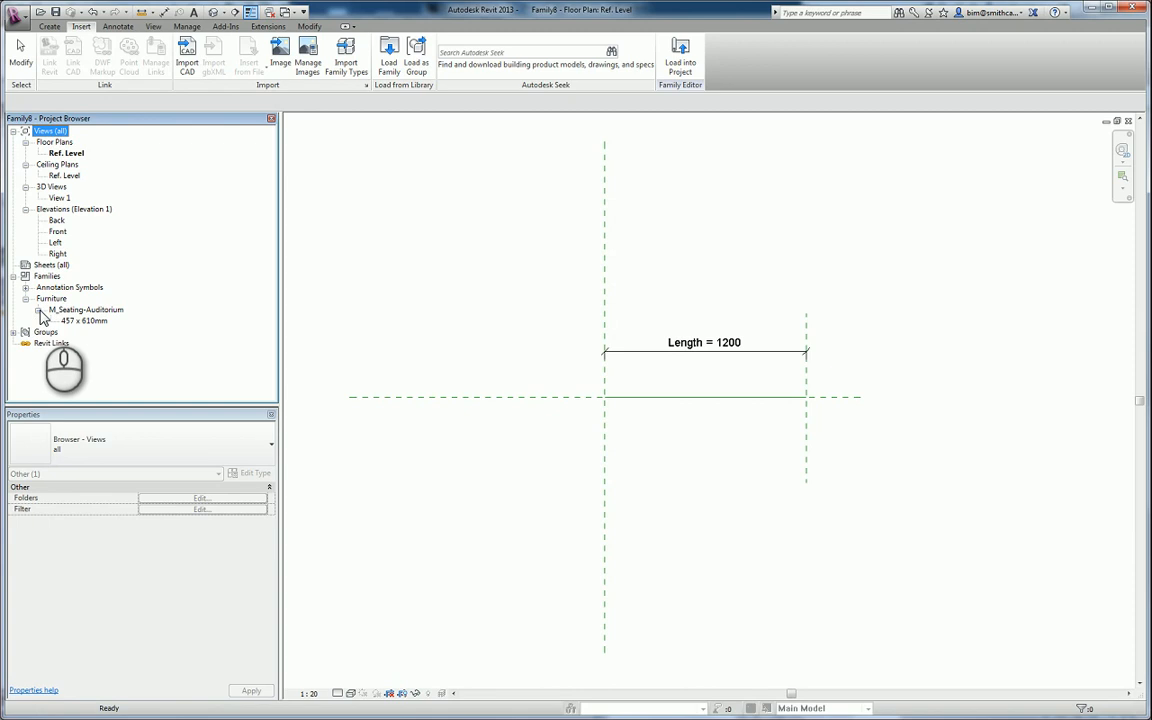
drag(85, 320, 495, 386)
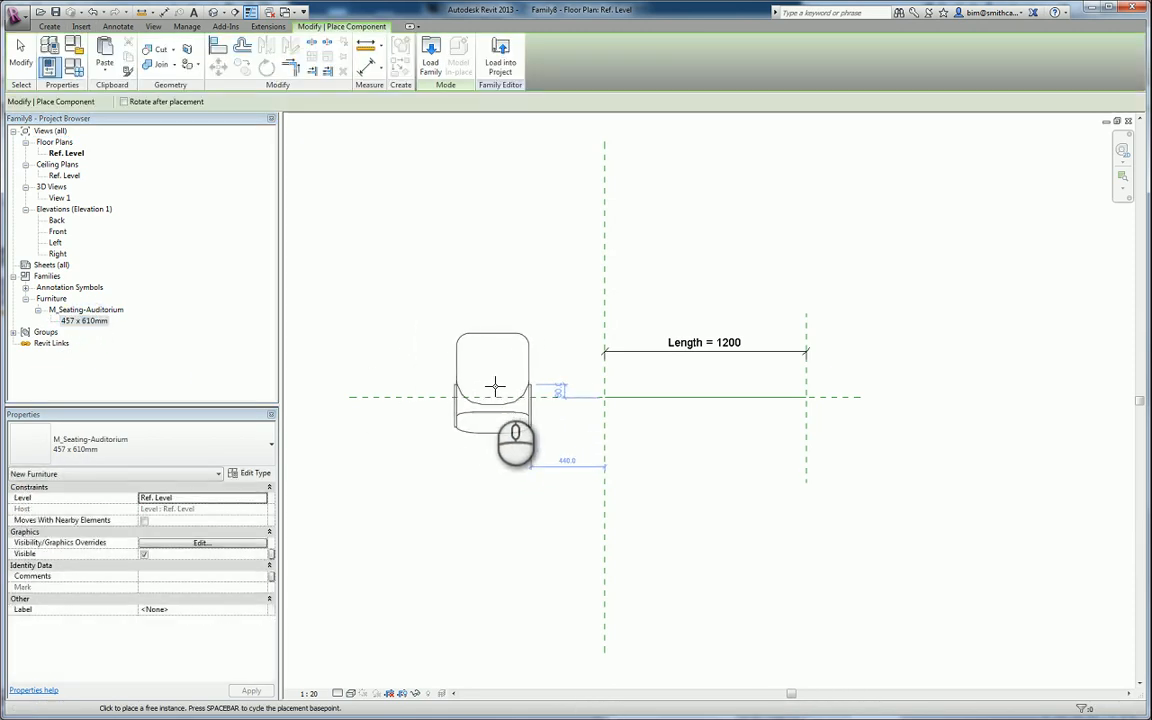
key(space)
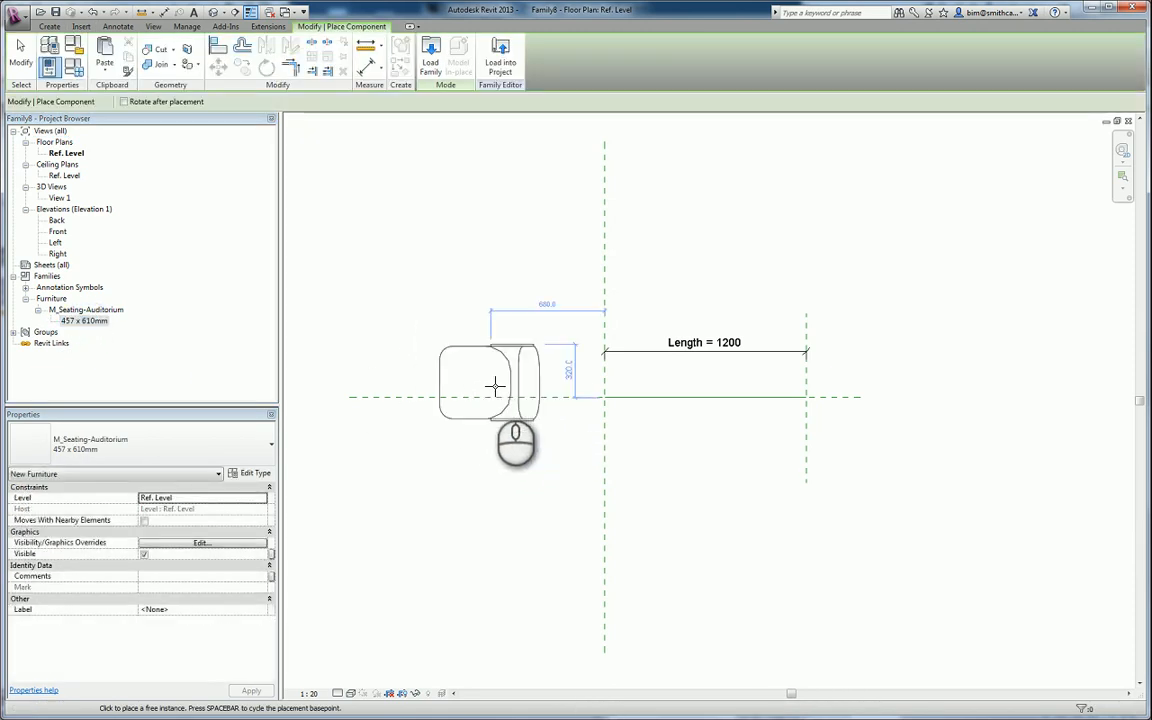
key(space)
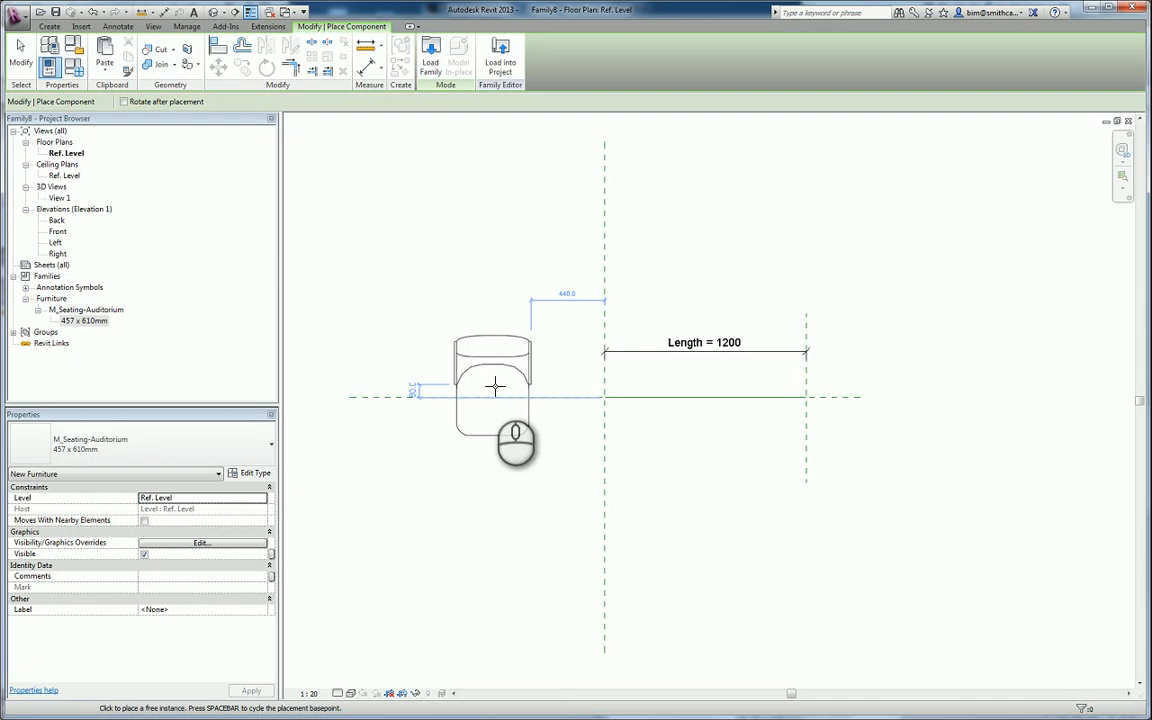
click(665, 399)
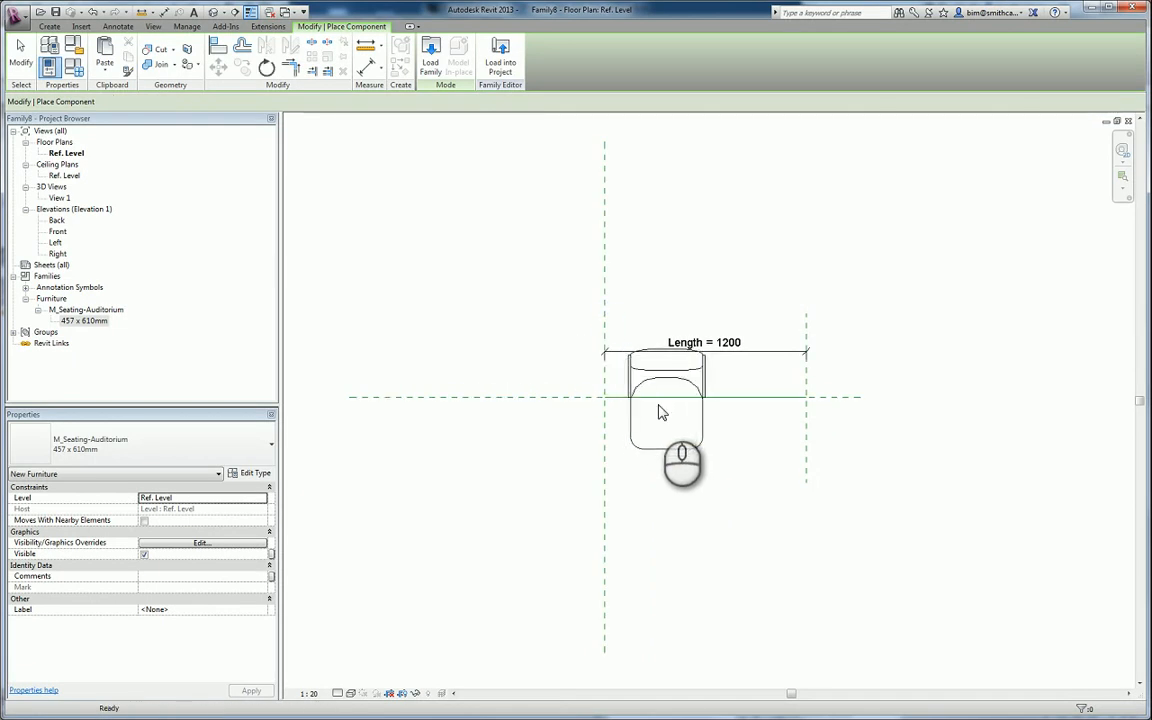
key(Escape)
key(Escape)
scroll(657, 408, up, 2)
middle_drag(657, 408, 597, 420)
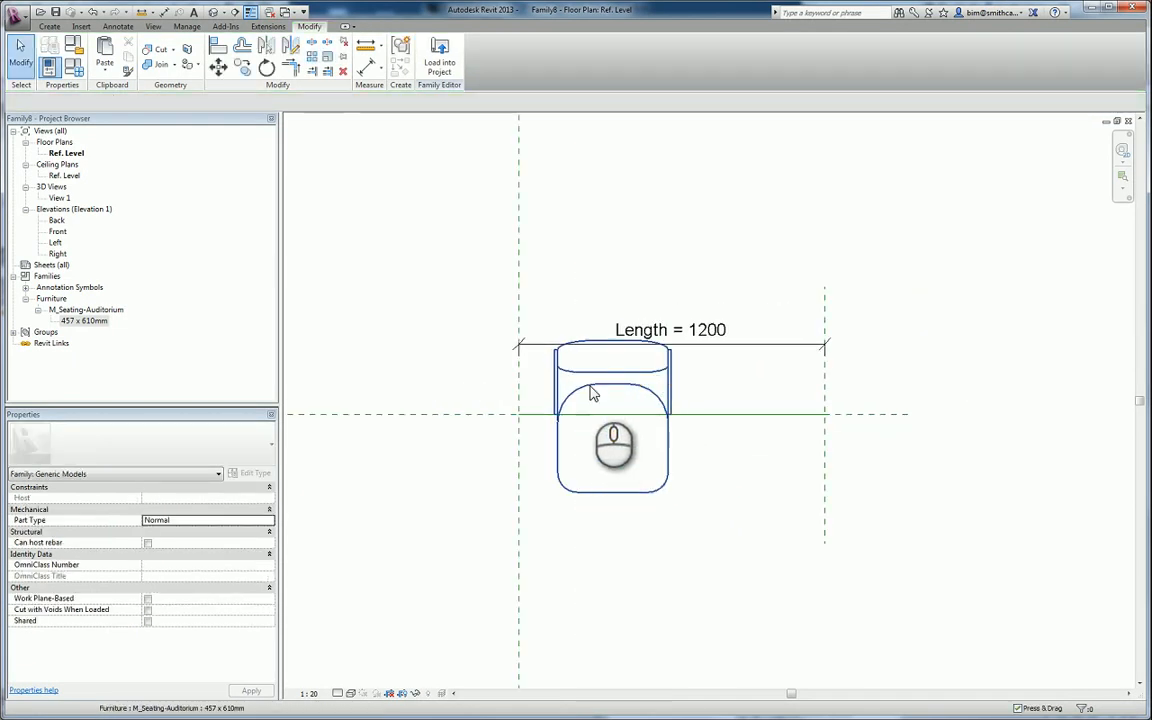
click(303, 221)
click(217, 46)
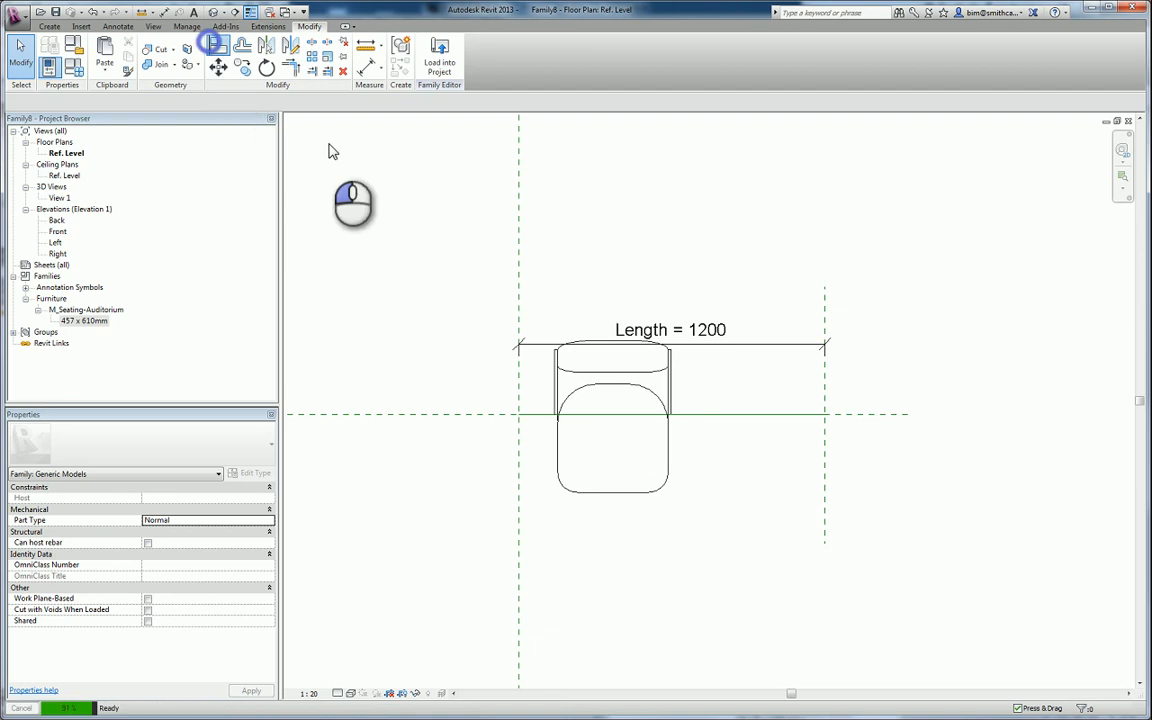
click(548, 397)
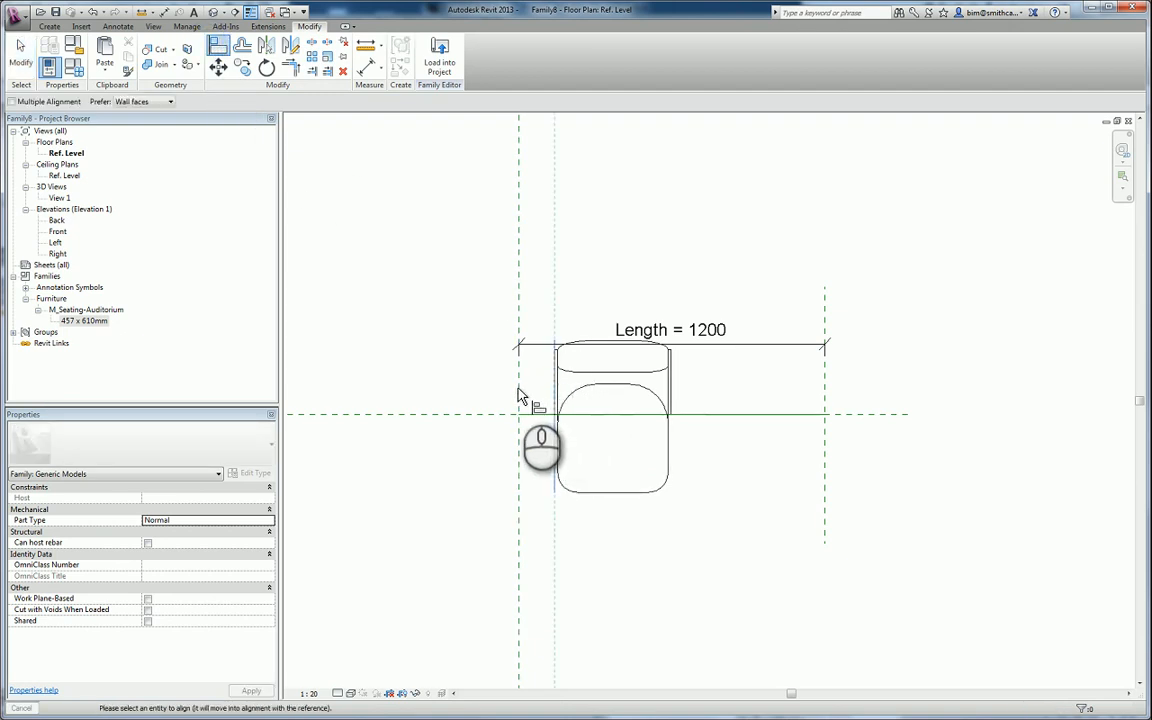
Align the outer edge of the chair's left armrest with the vertical reference plane at the start of the line.
click(217, 46)
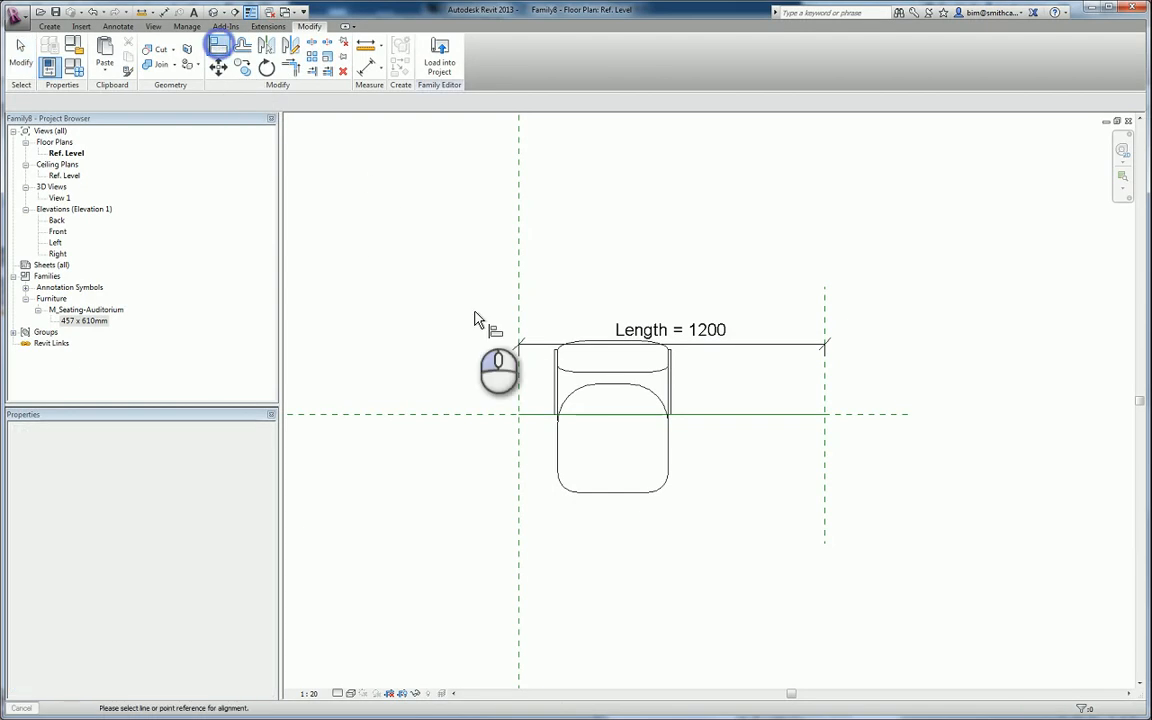
click(518, 310)
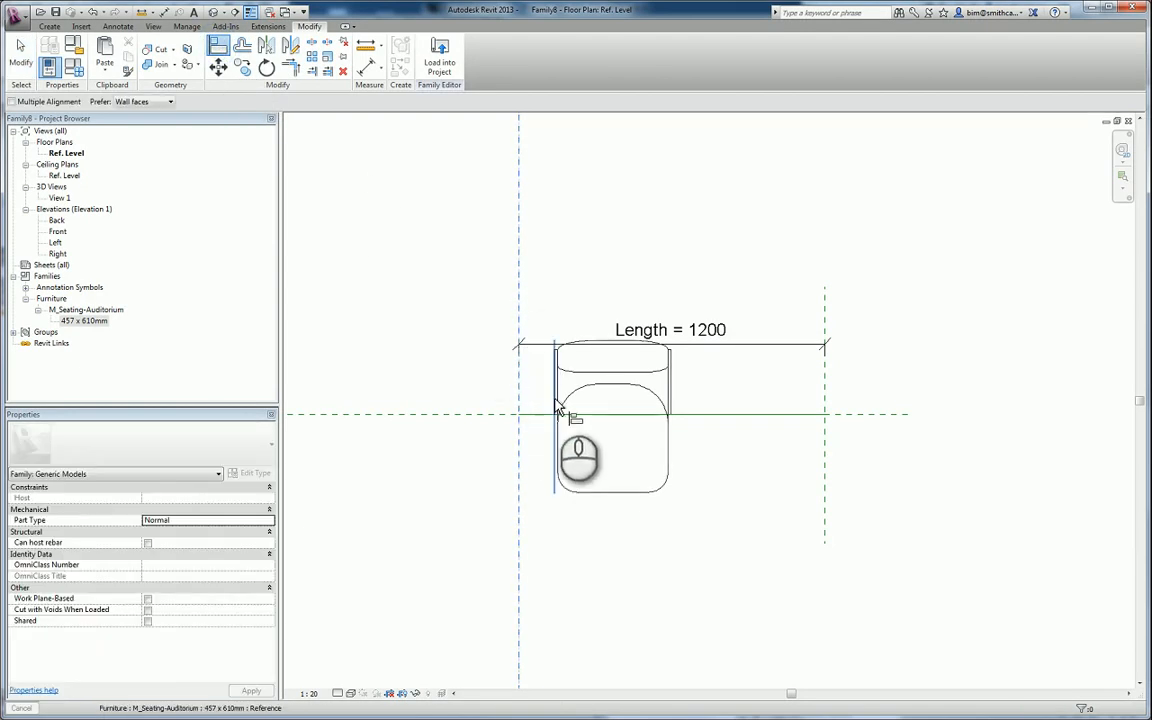
click(557, 408)
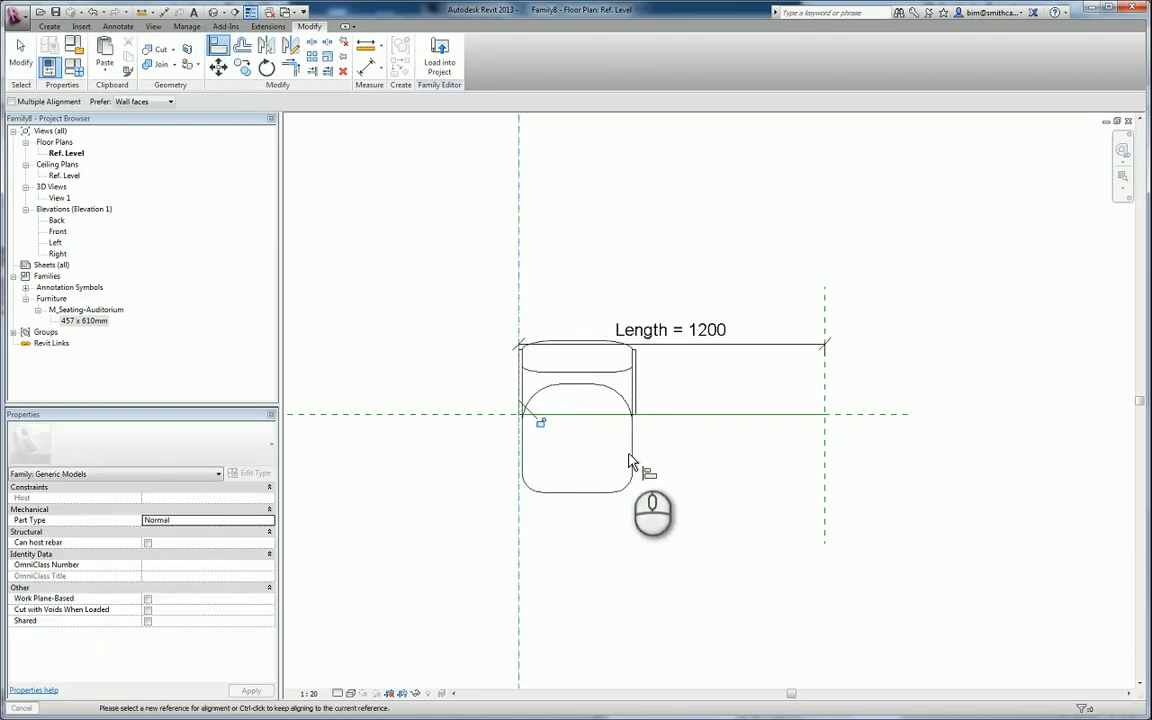
scroll(613, 455, up, 2)
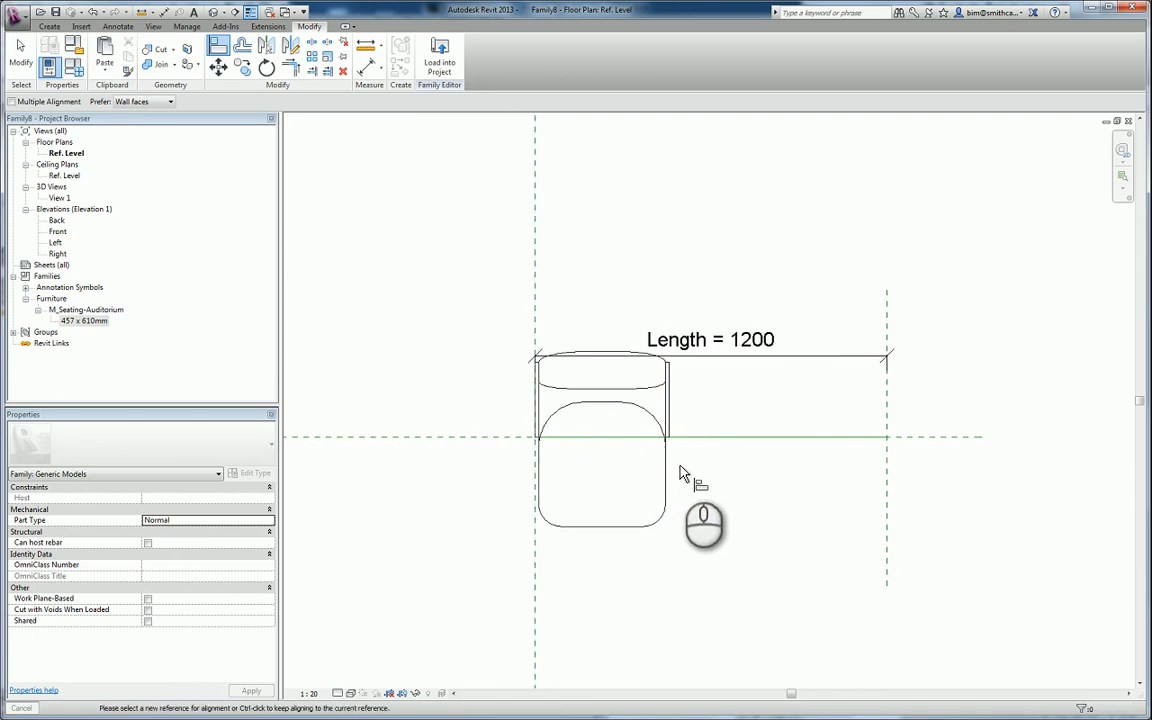
scroll(676, 478, up, 1)
key(Escape)
key(Escape)
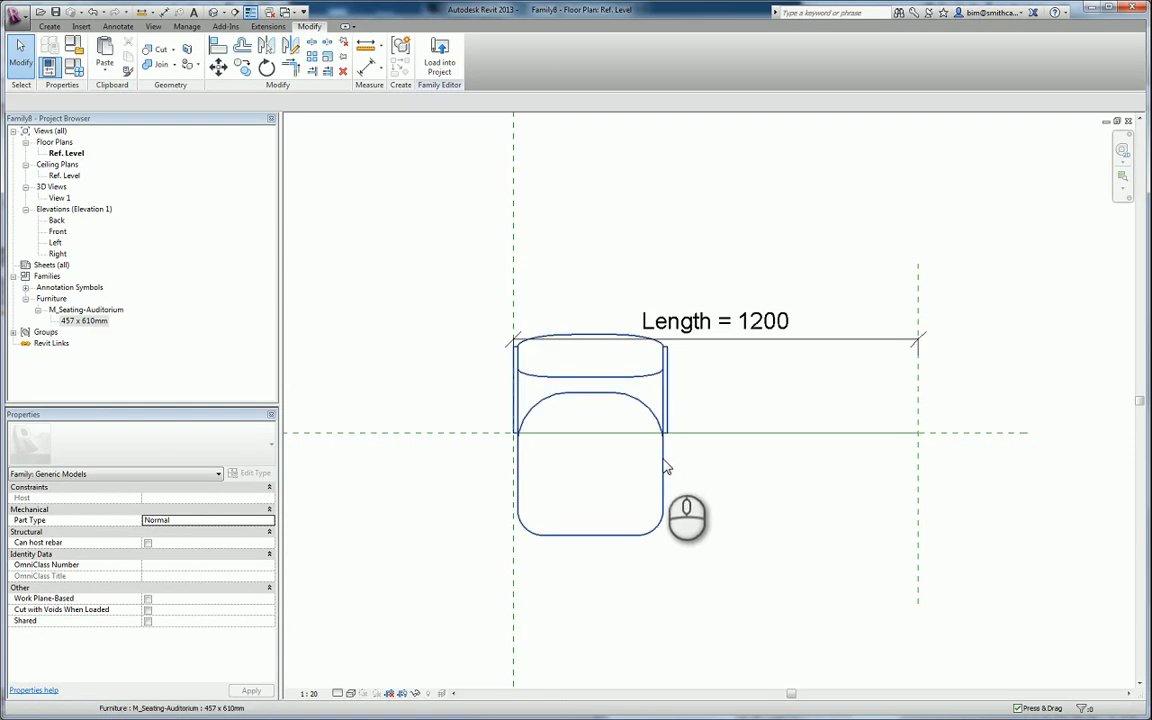
Array the chair along the reference line with Group and Associate, 2 items, and spacing set to the 2nd item.
click(662, 456)
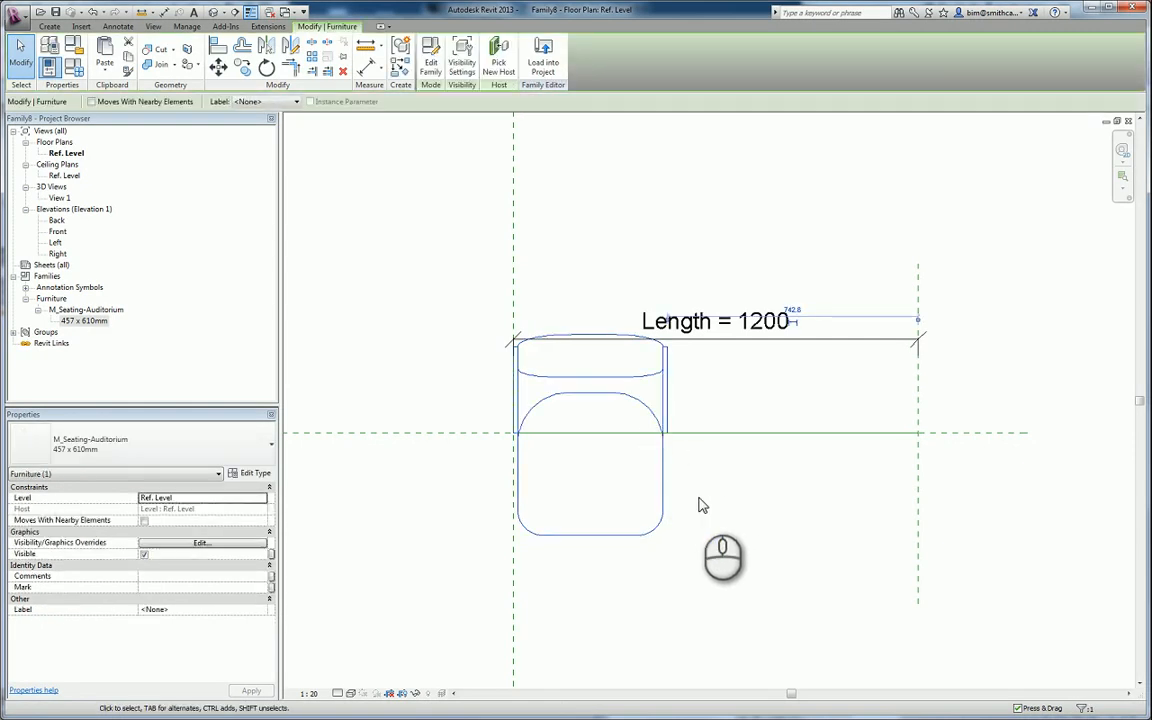
click(310, 60)
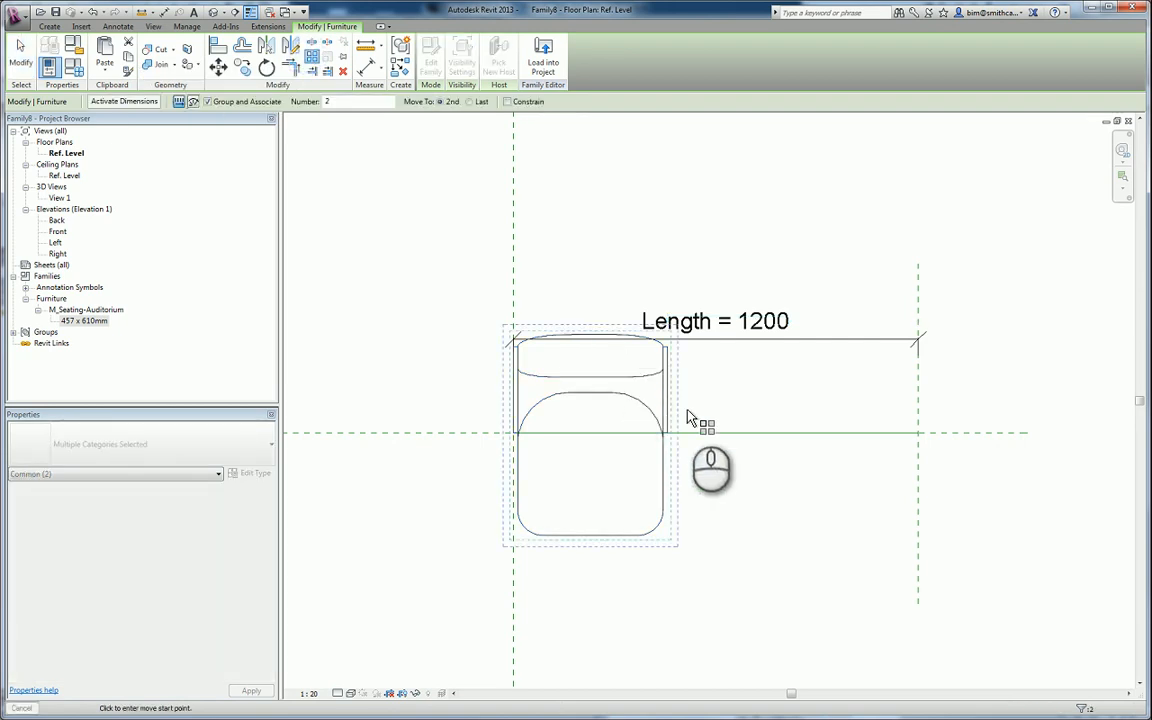
click(628, 437)
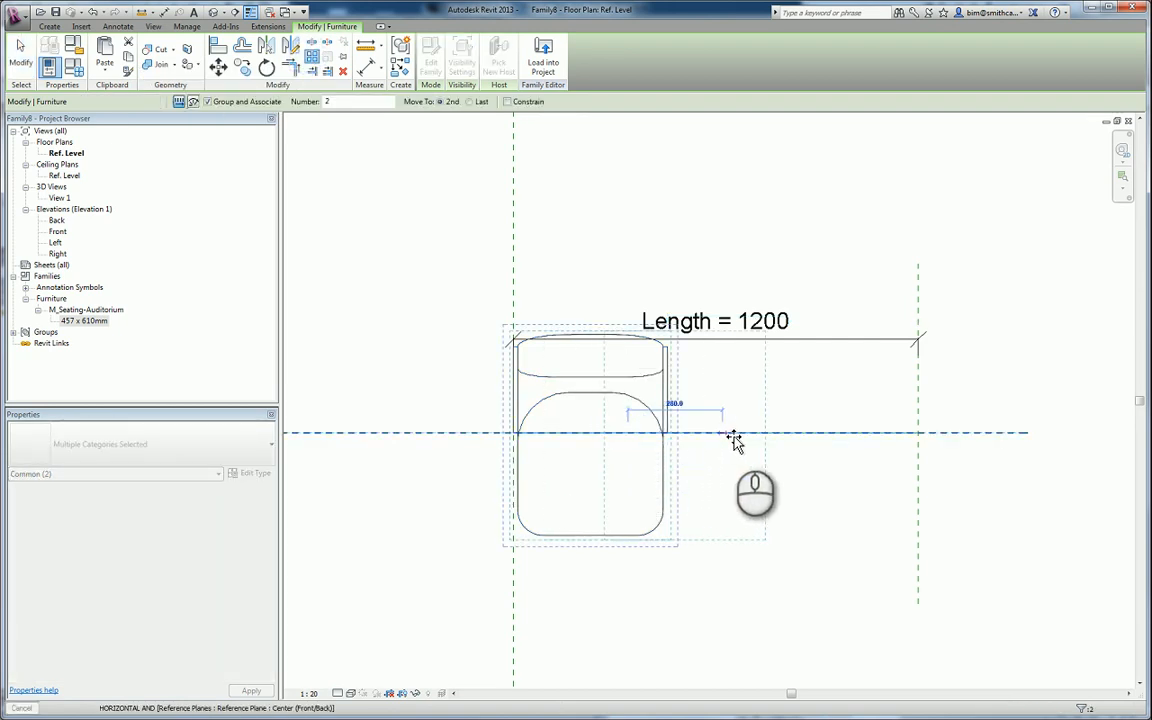
click(818, 443)
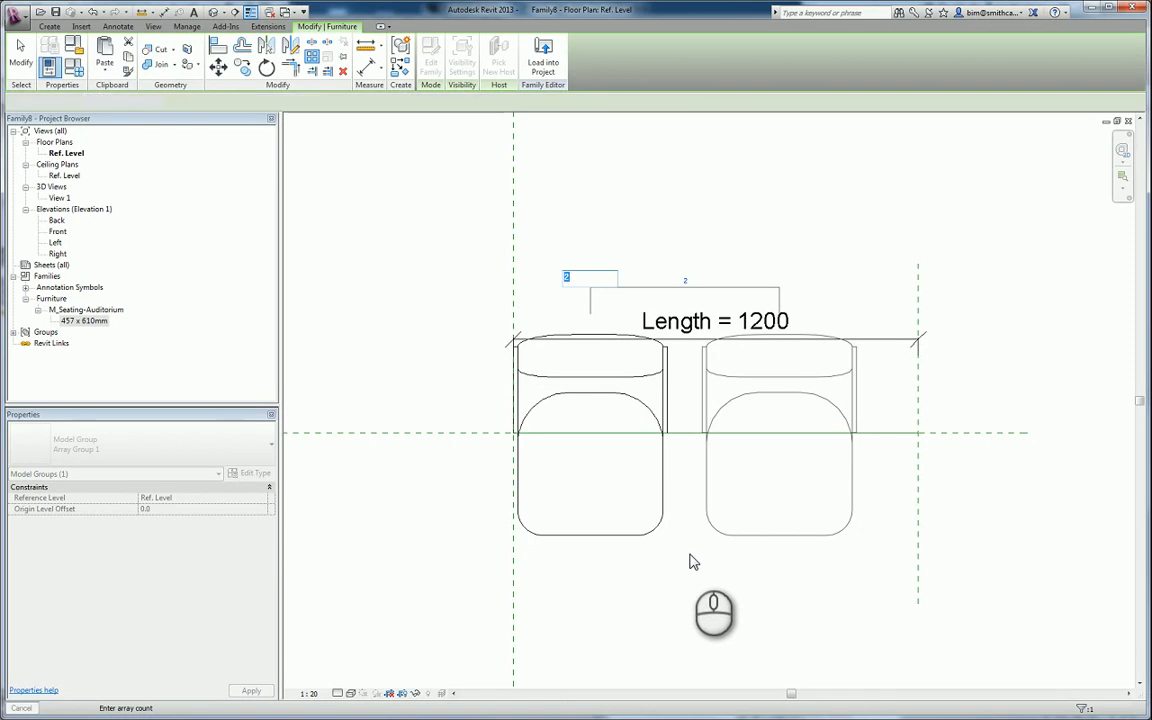
key(Return)
middle_drag(712, 528, 714, 546)
key(Escape)
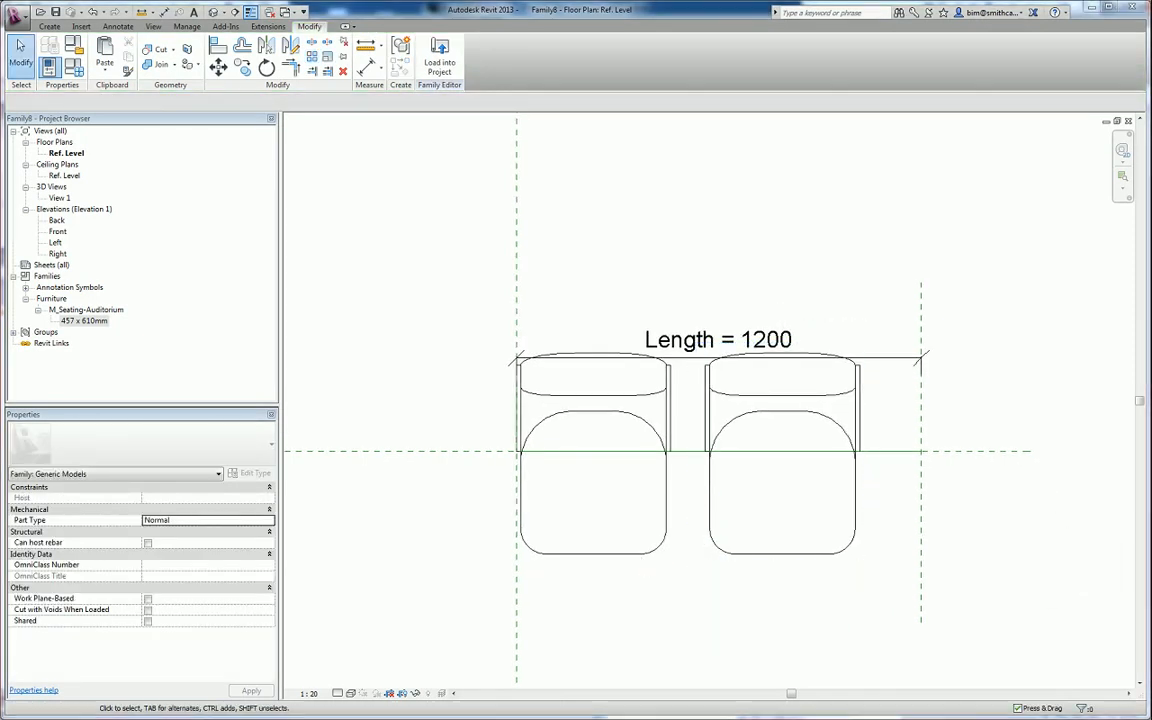
Move the second chair group along the reference line until its near armrest overlaps the first chair's armrest.
scroll(757, 519, up, 3)
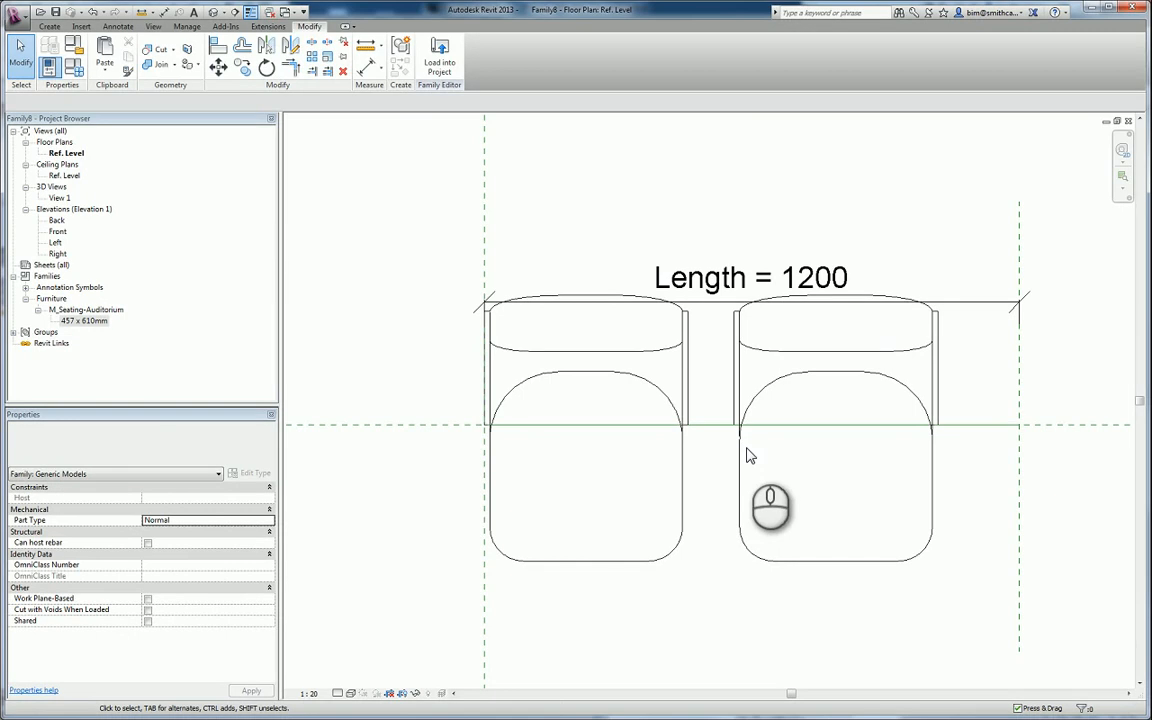
click(734, 394)
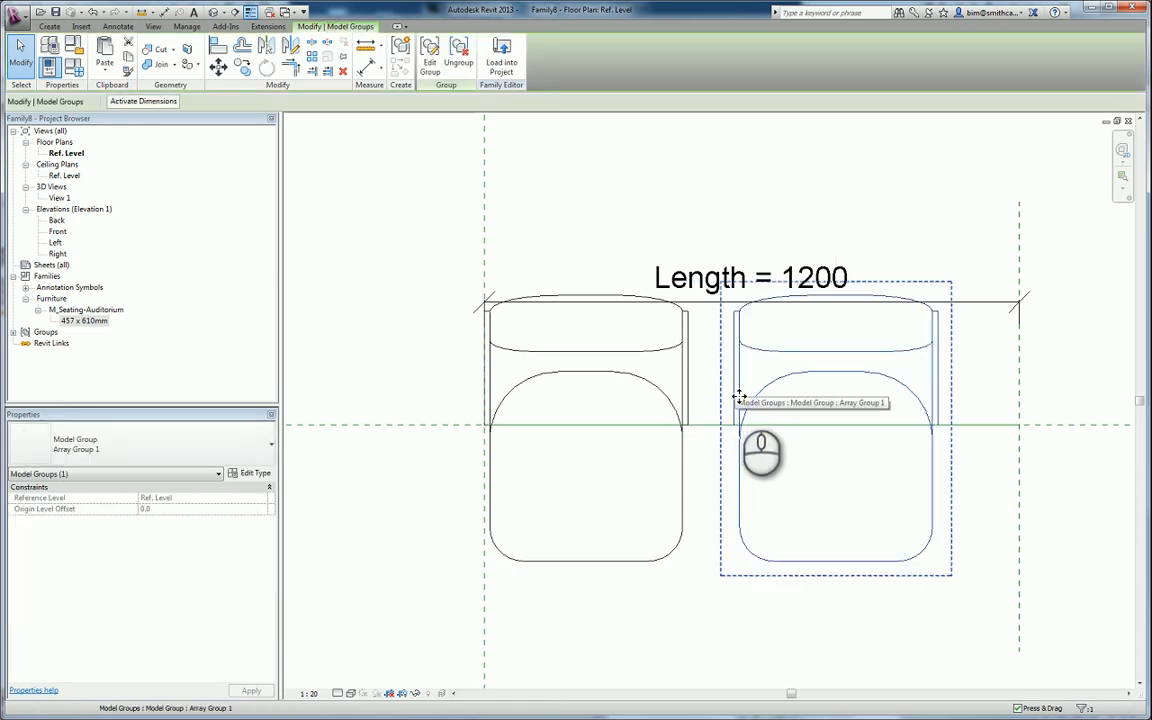
click(219, 67)
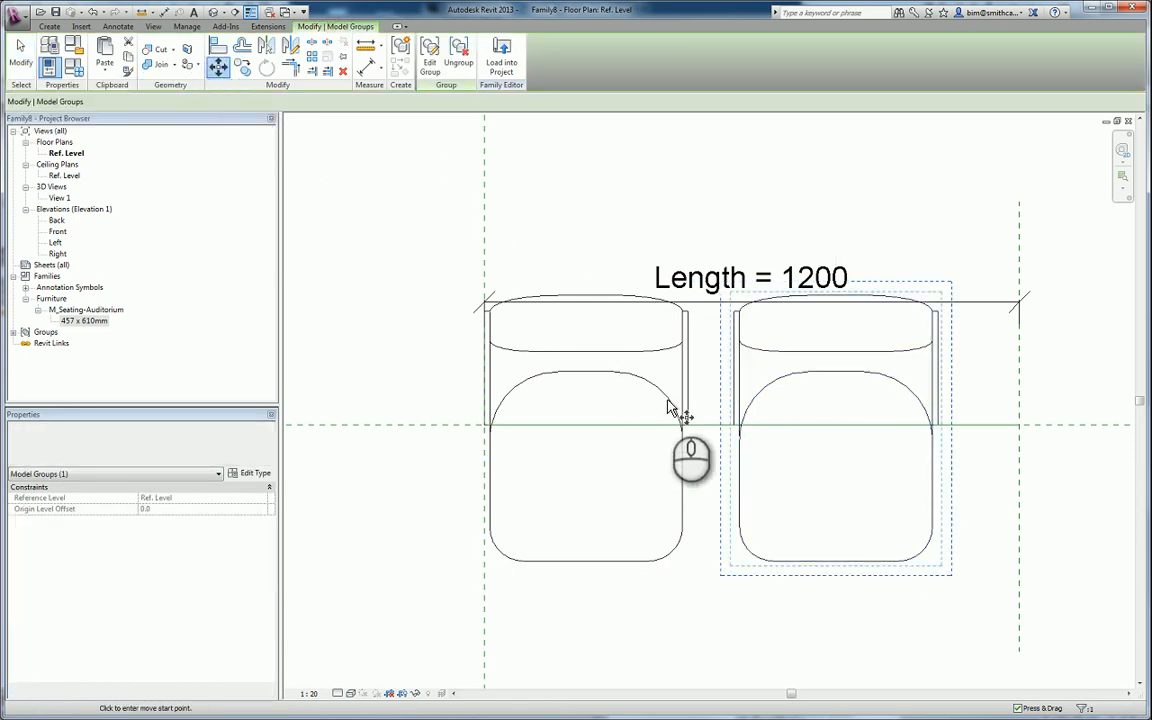
scroll(733, 435, up, 5)
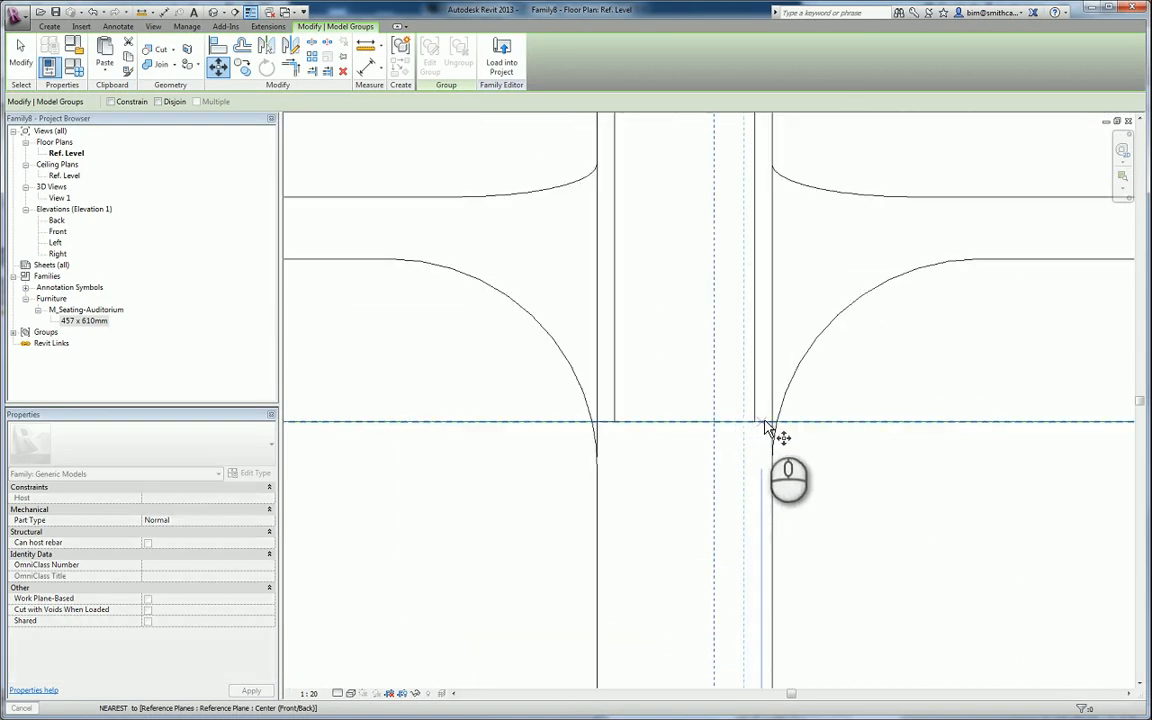
click(768, 420)
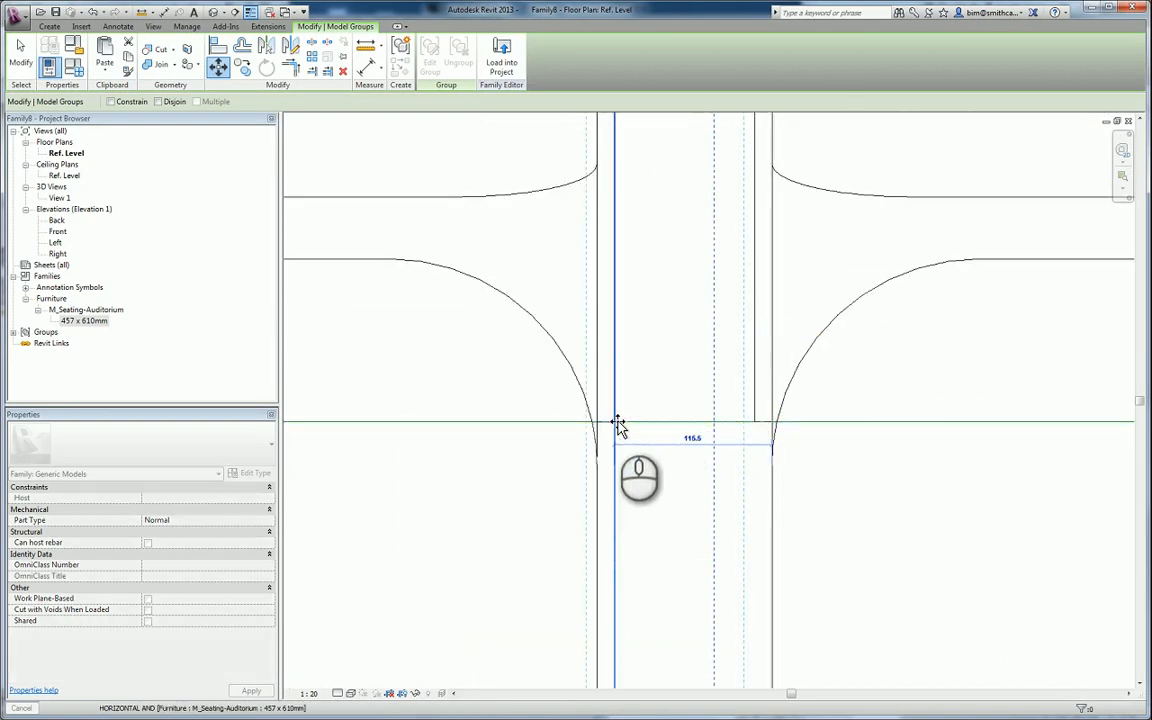
click(614, 421)
scroll(655, 400, down, 3)
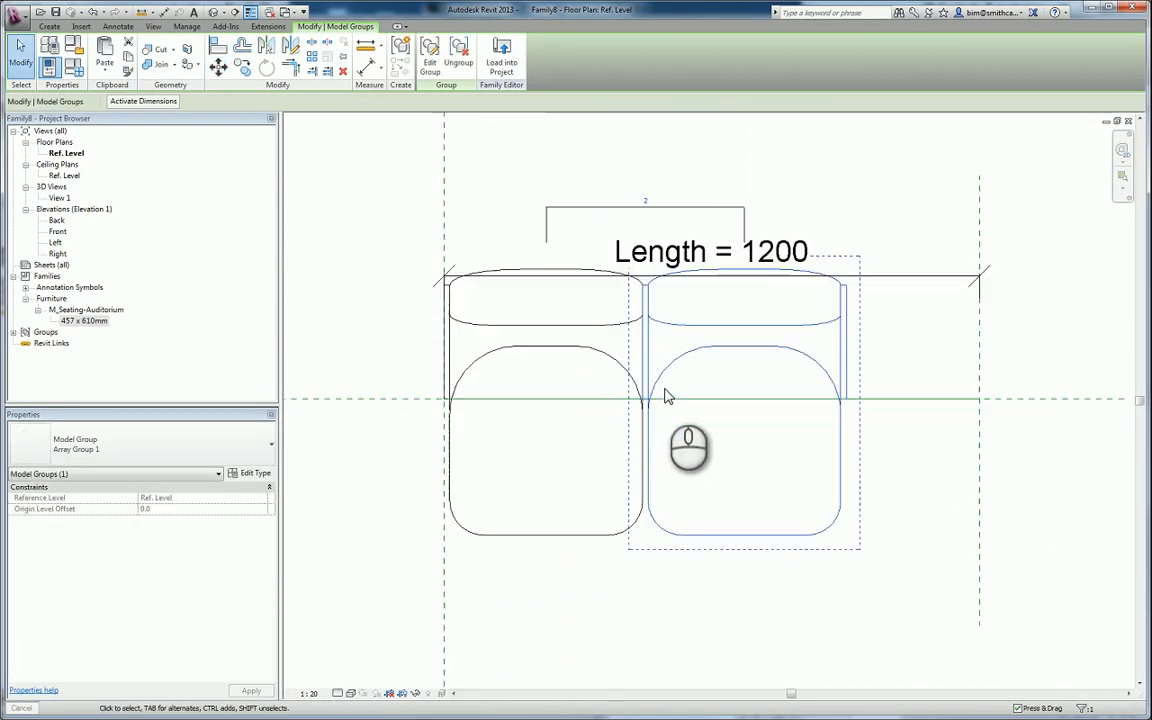
scroll(650, 386, up, 2)
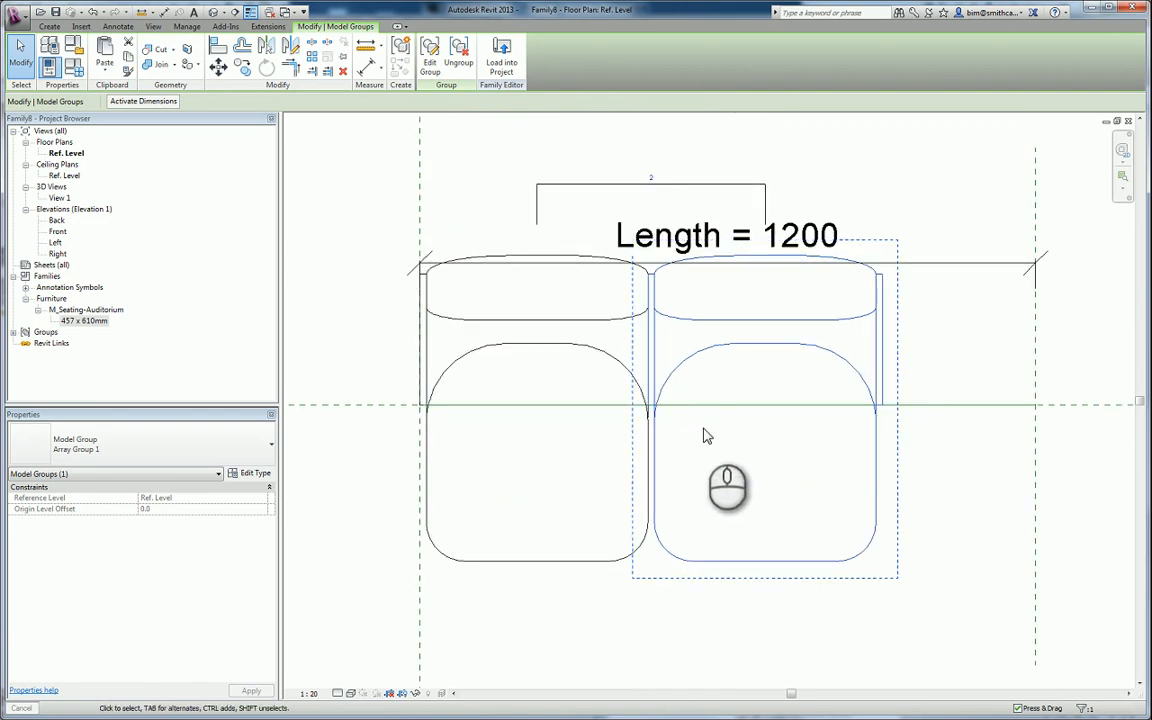
scroll(702, 400, down, 2)
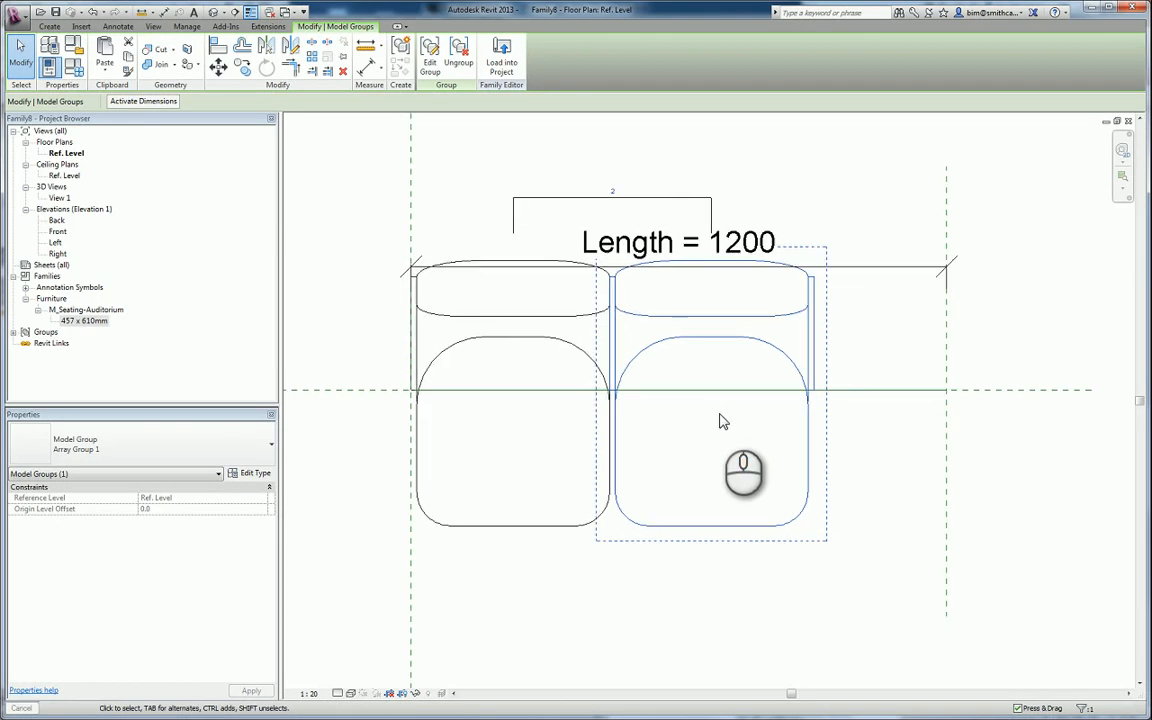
click(728, 479)
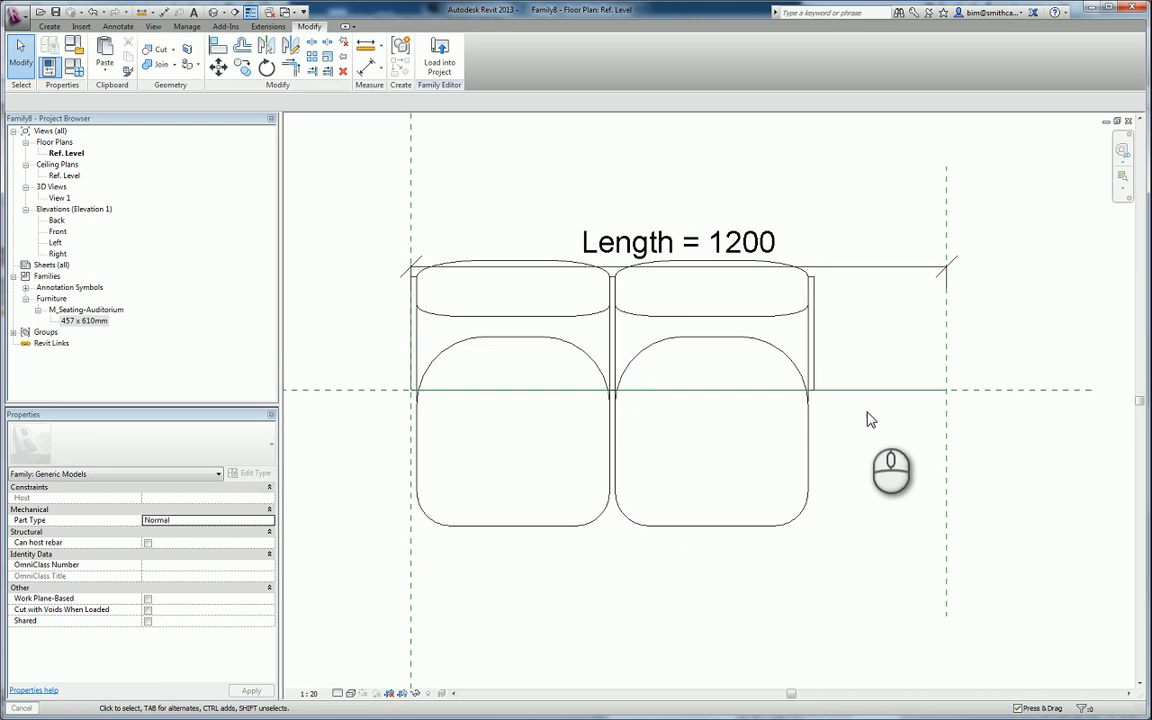
Move the vertical reference plane at the line's end to the inner edge of the second chair's outer armrest.
click(945, 352)
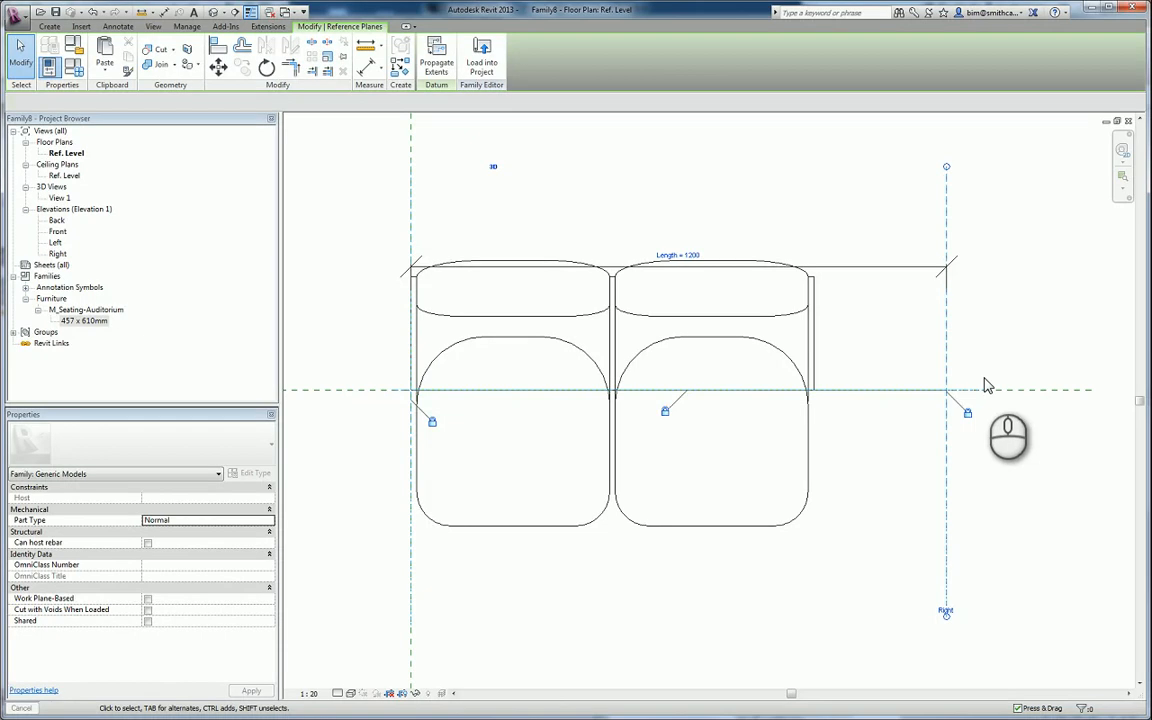
click(947, 369)
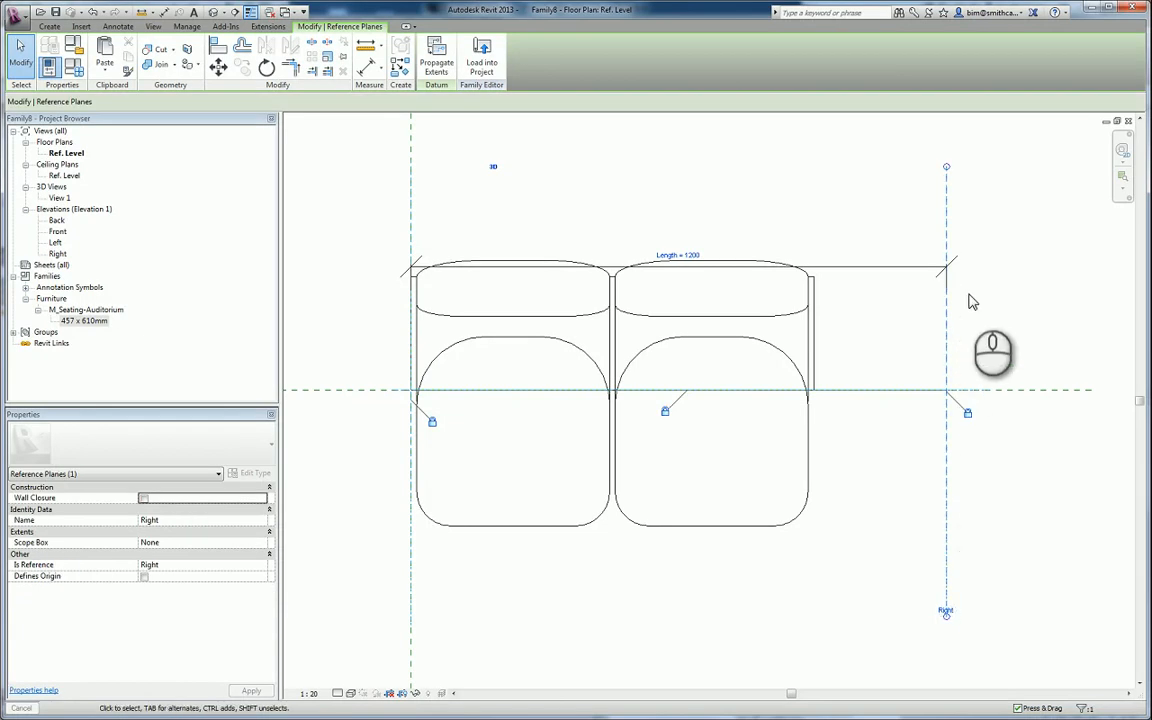
click(218, 72)
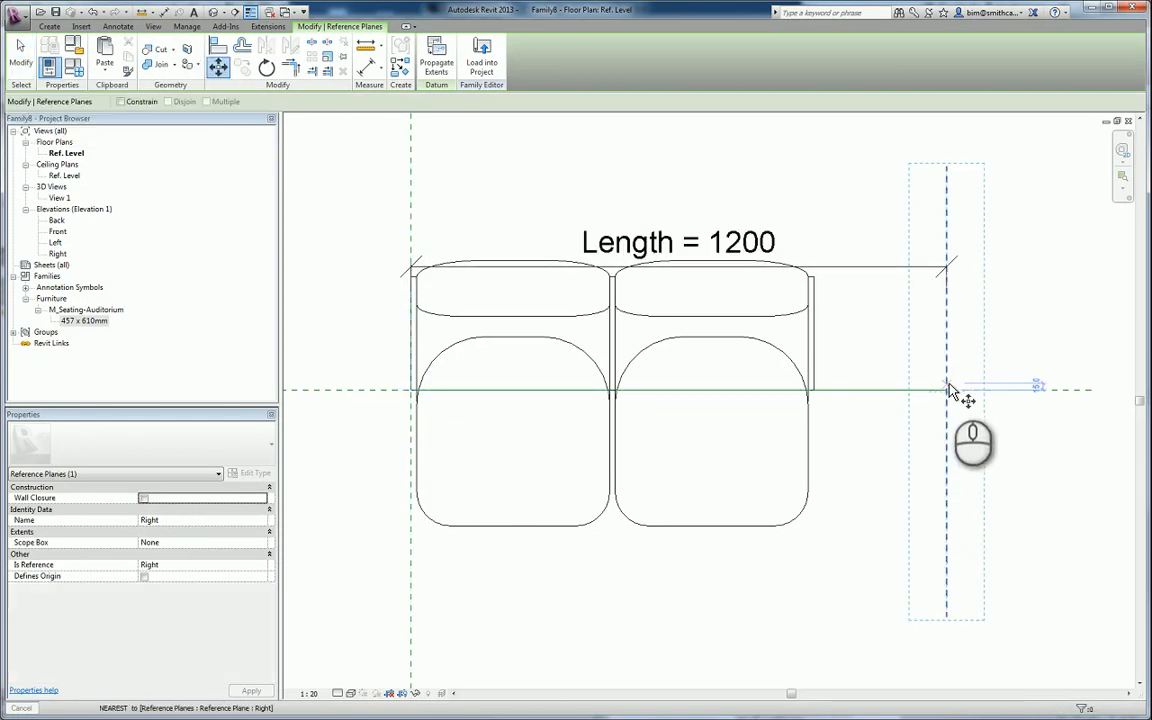
scroll(948, 392, up, 3)
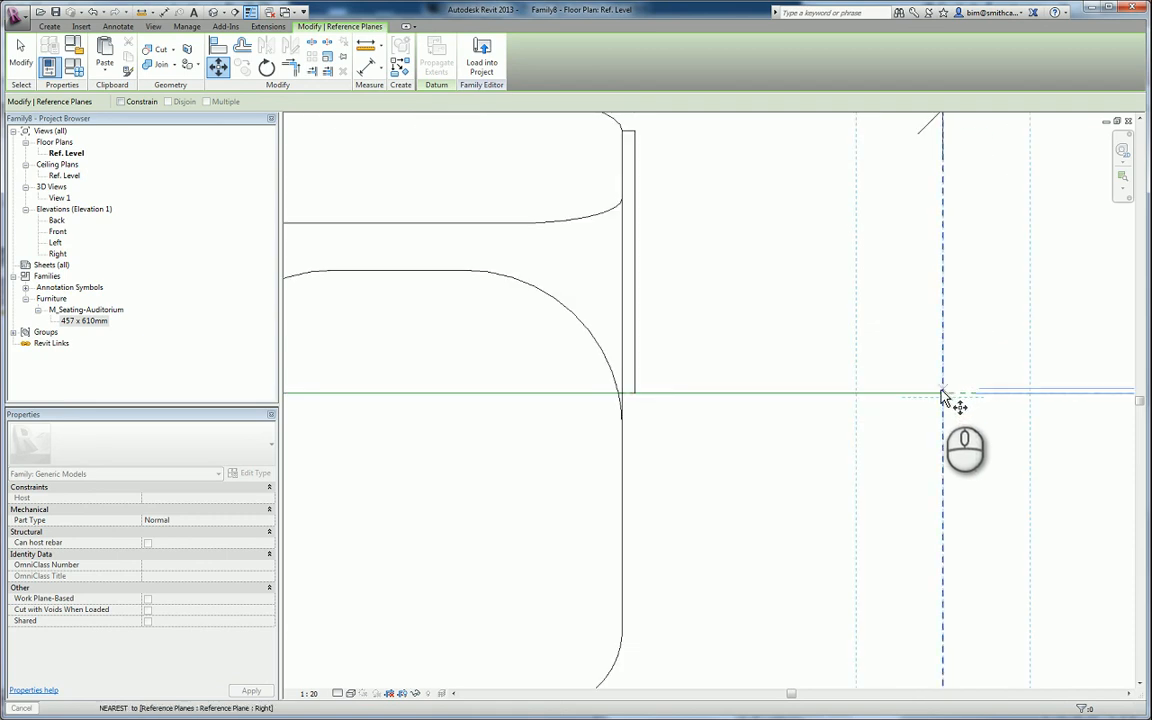
click(940, 392)
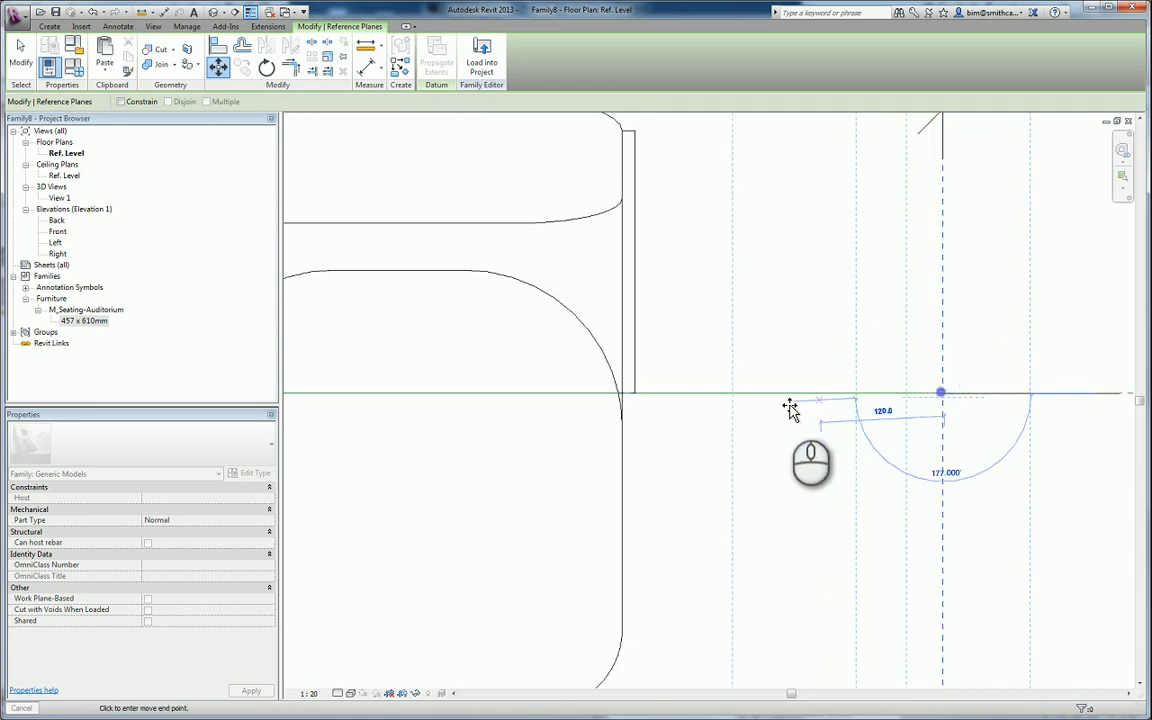
click(622, 392)
scroll(738, 398, down, 4)
middle_drag(734, 391, 960, 414)
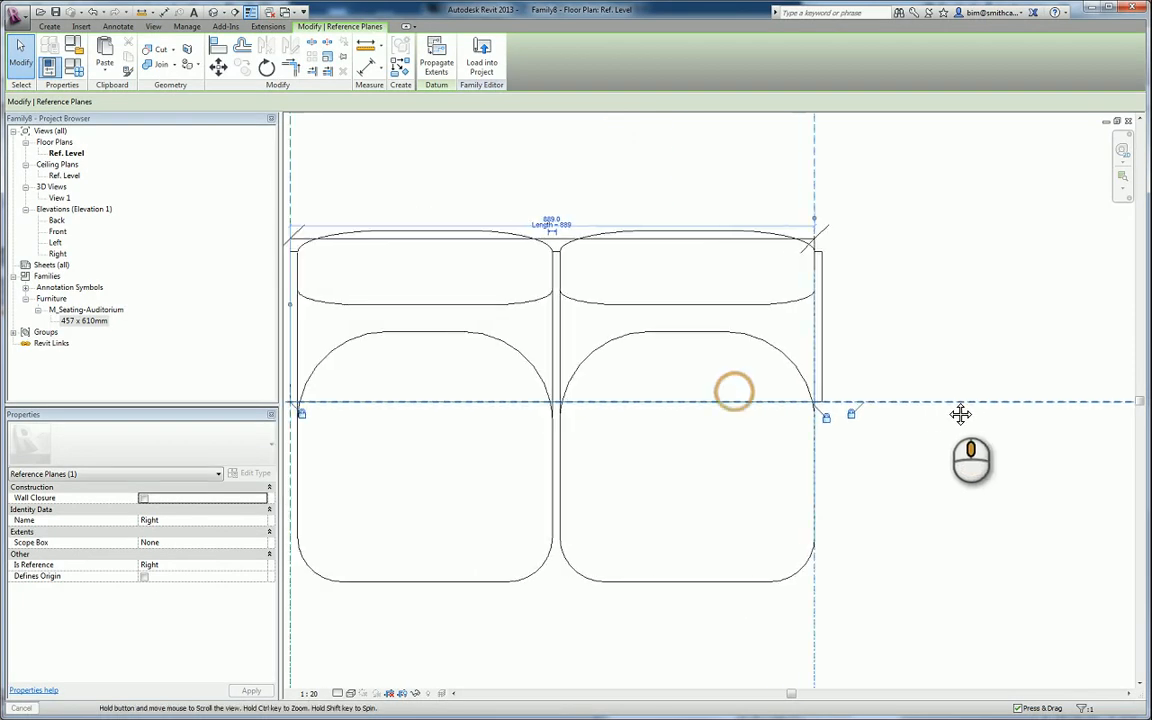
key(Escape)
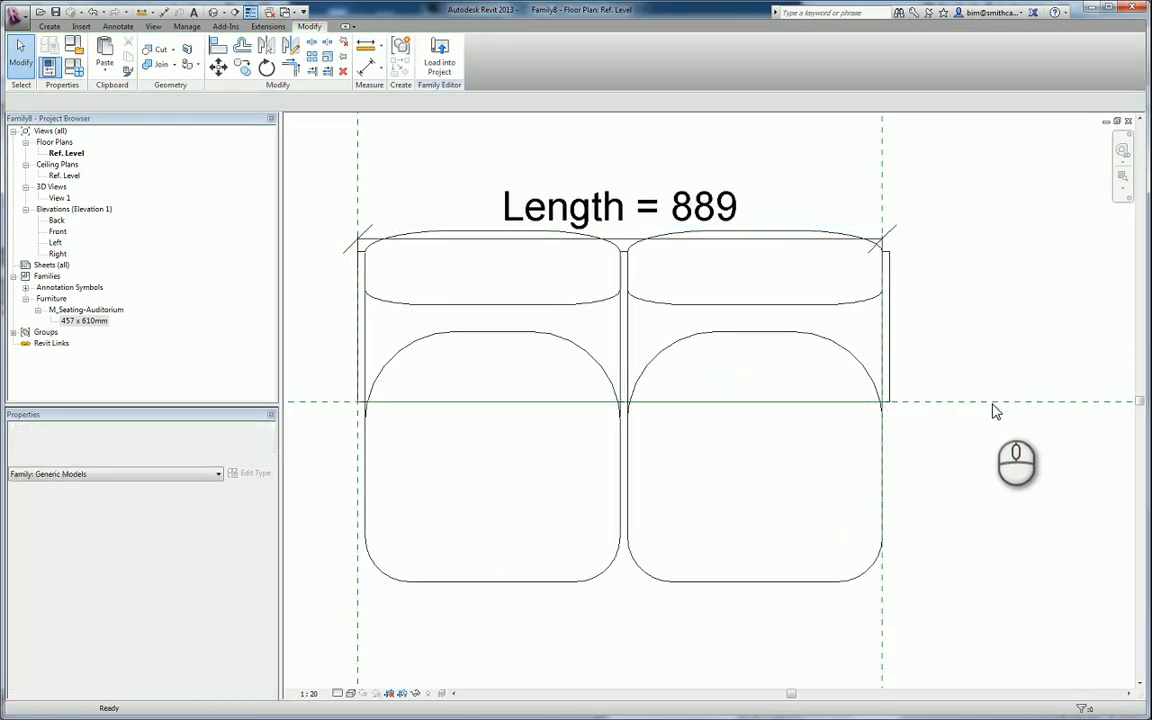
click(990, 403)
scroll(987, 404, down, 1)
middle_drag(987, 404, 987, 435)
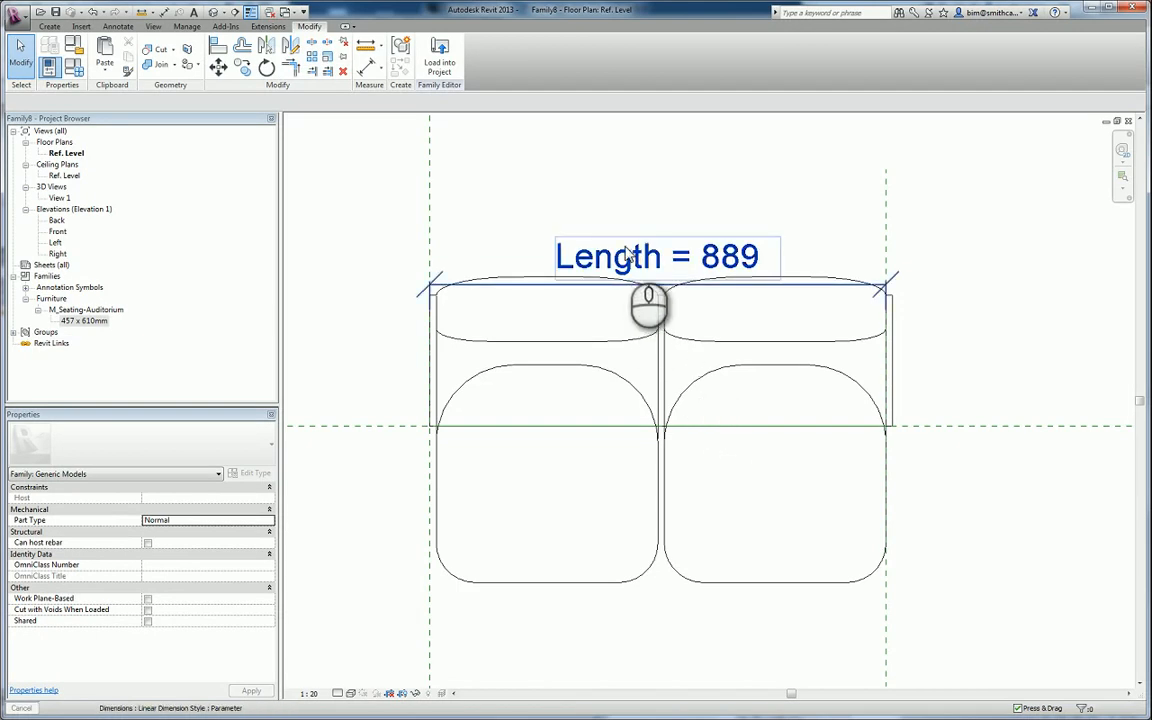
Label the chair array's item count with a new instance family parameter named Chairs.
click(718, 381)
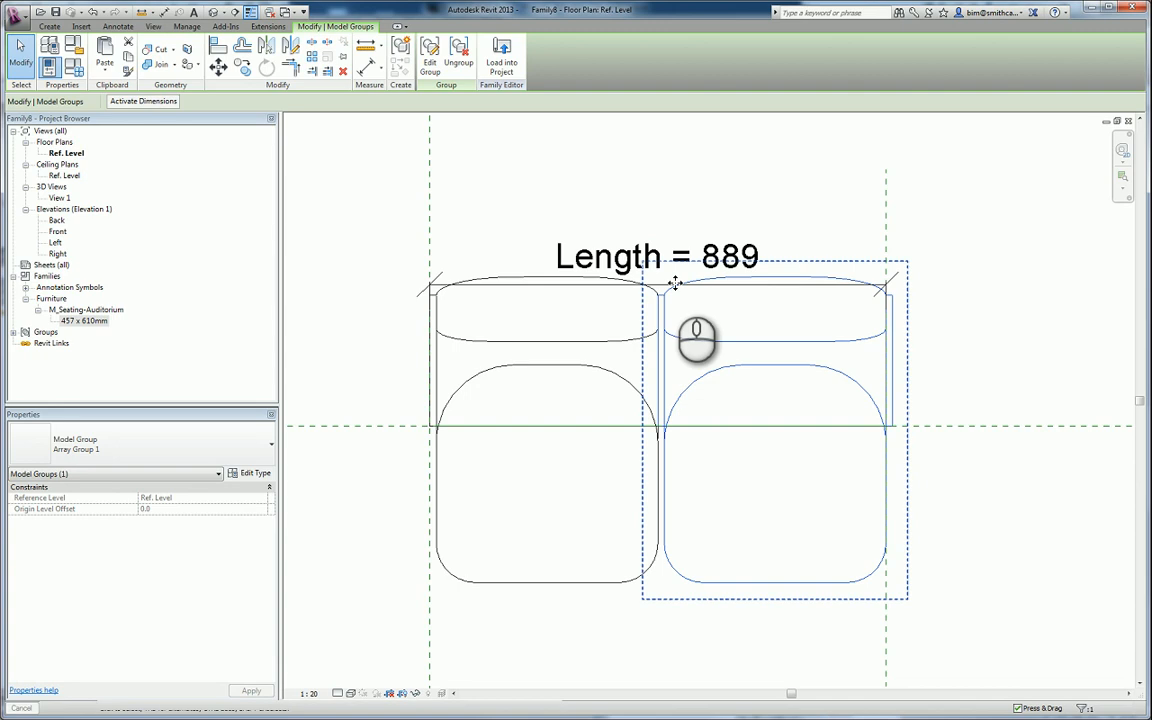
click(612, 404)
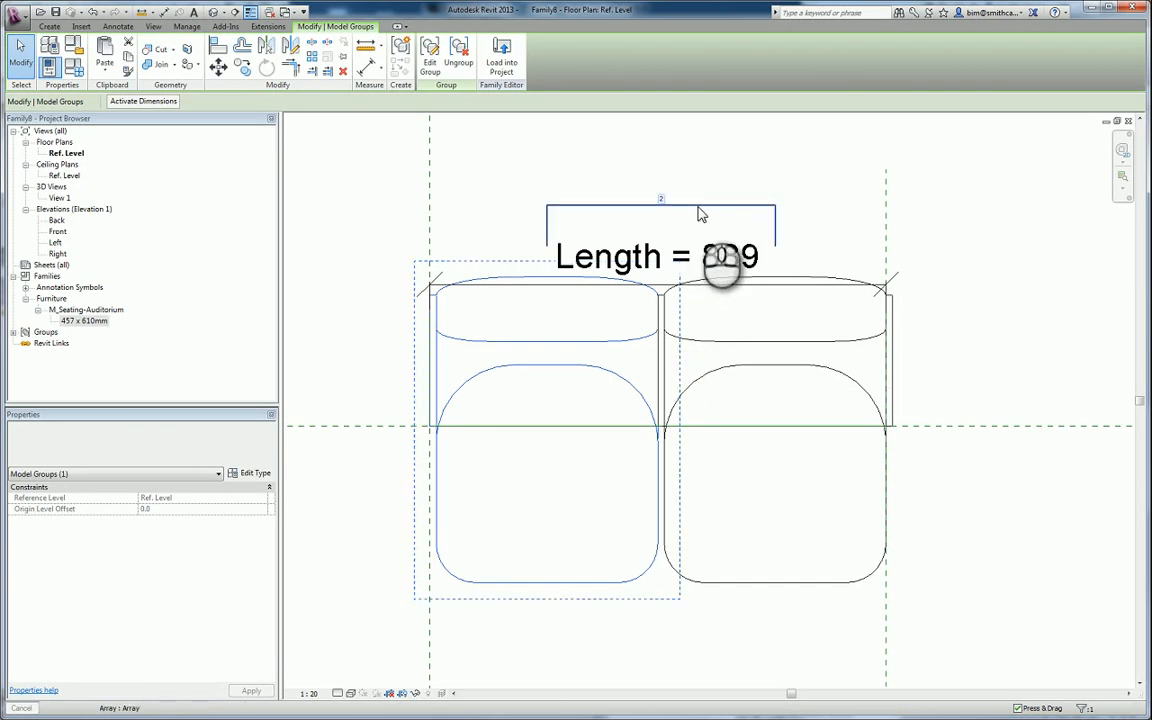
click(698, 210)
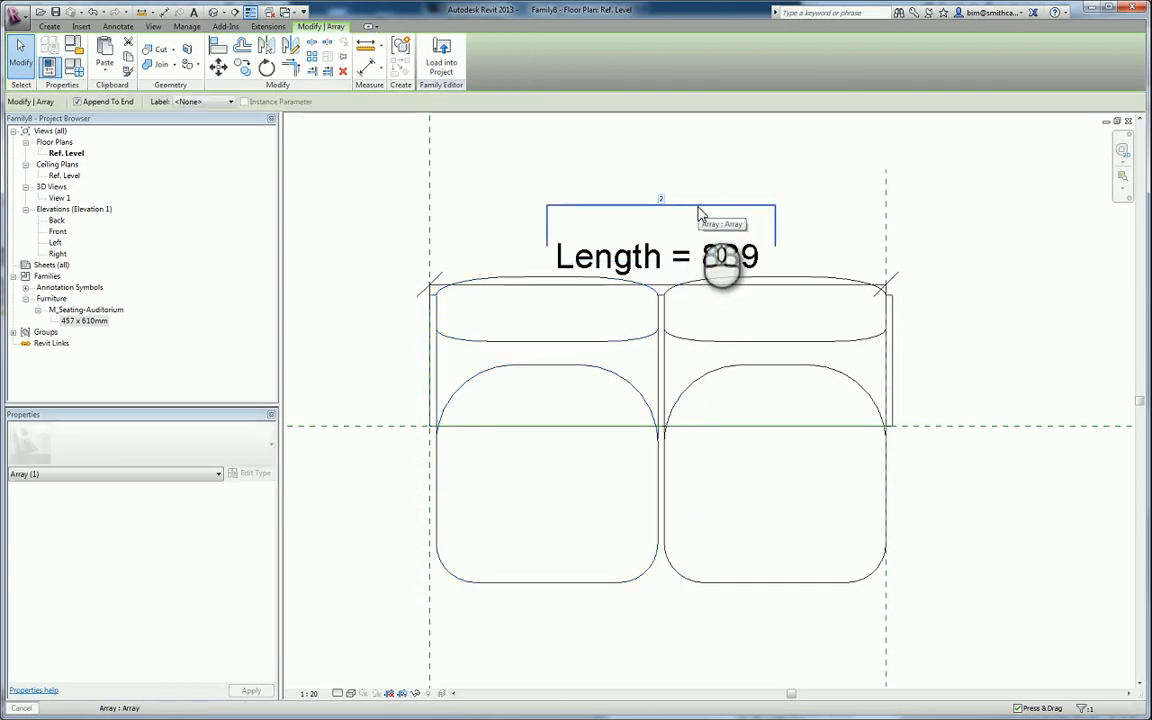
click(207, 102)
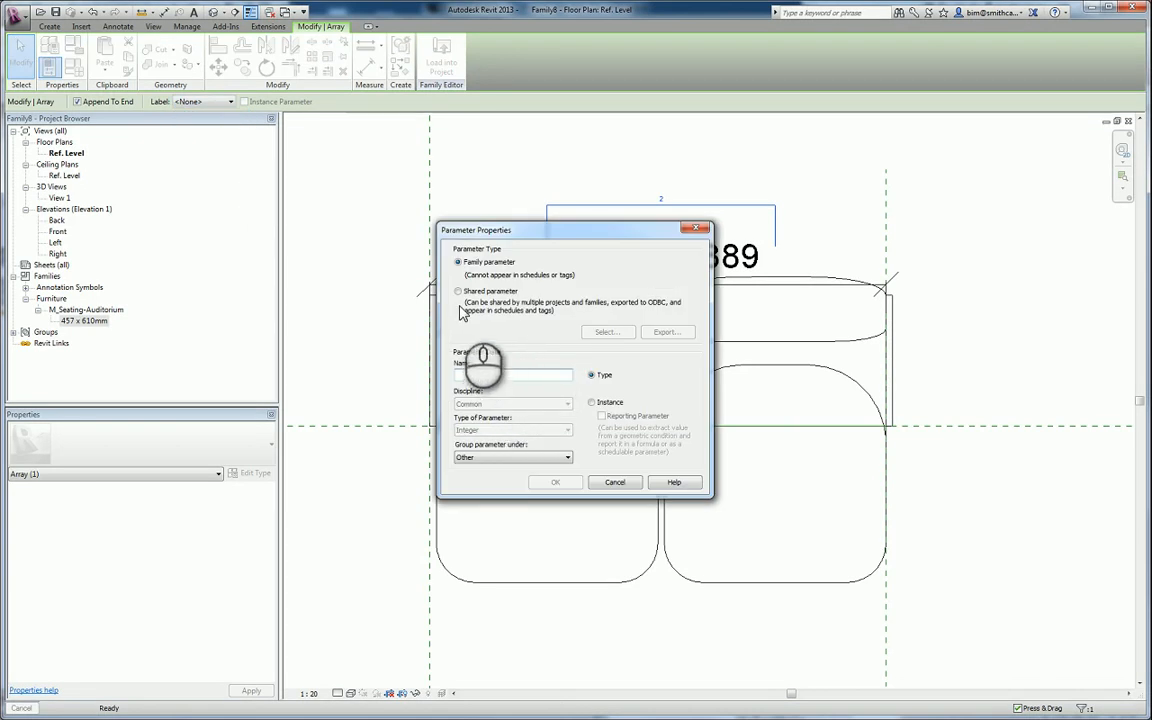
click(592, 403)
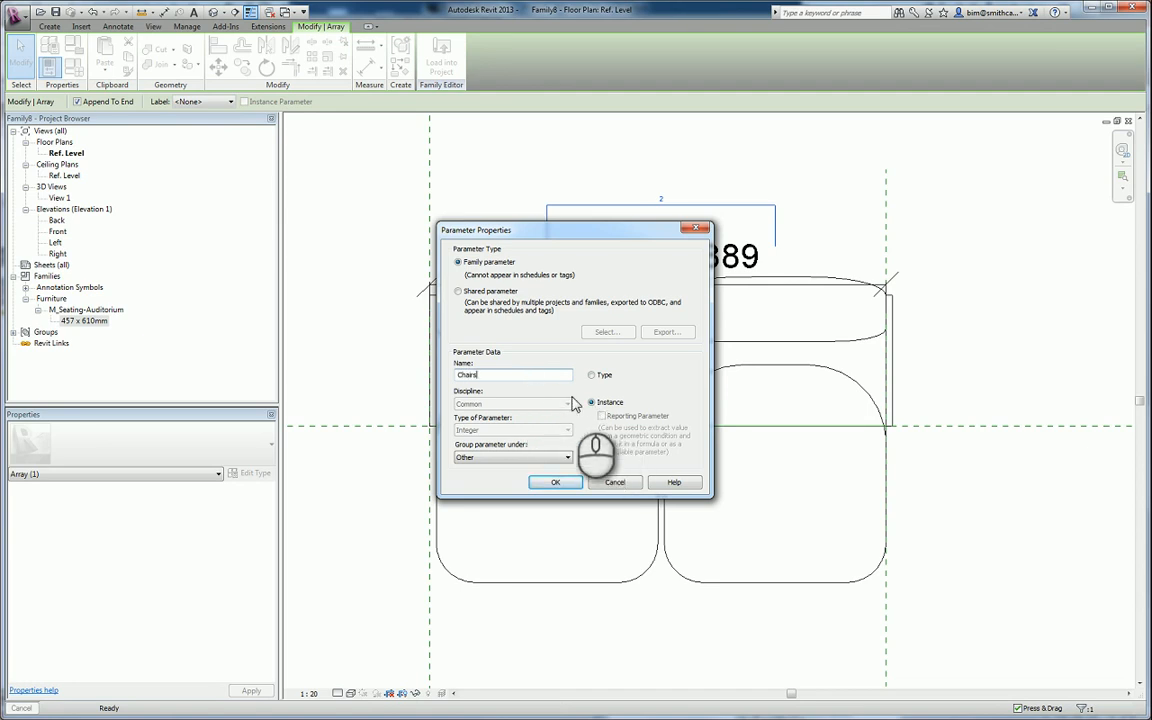
click(557, 483)
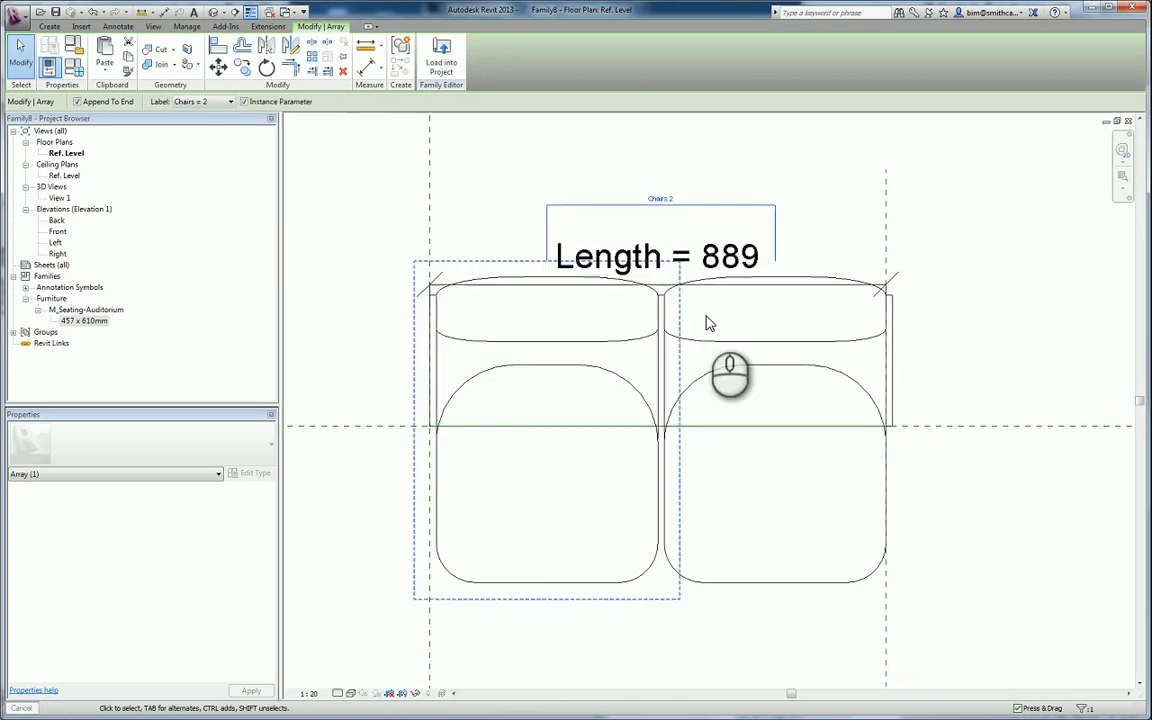
scroll(681, 219, up, 3)
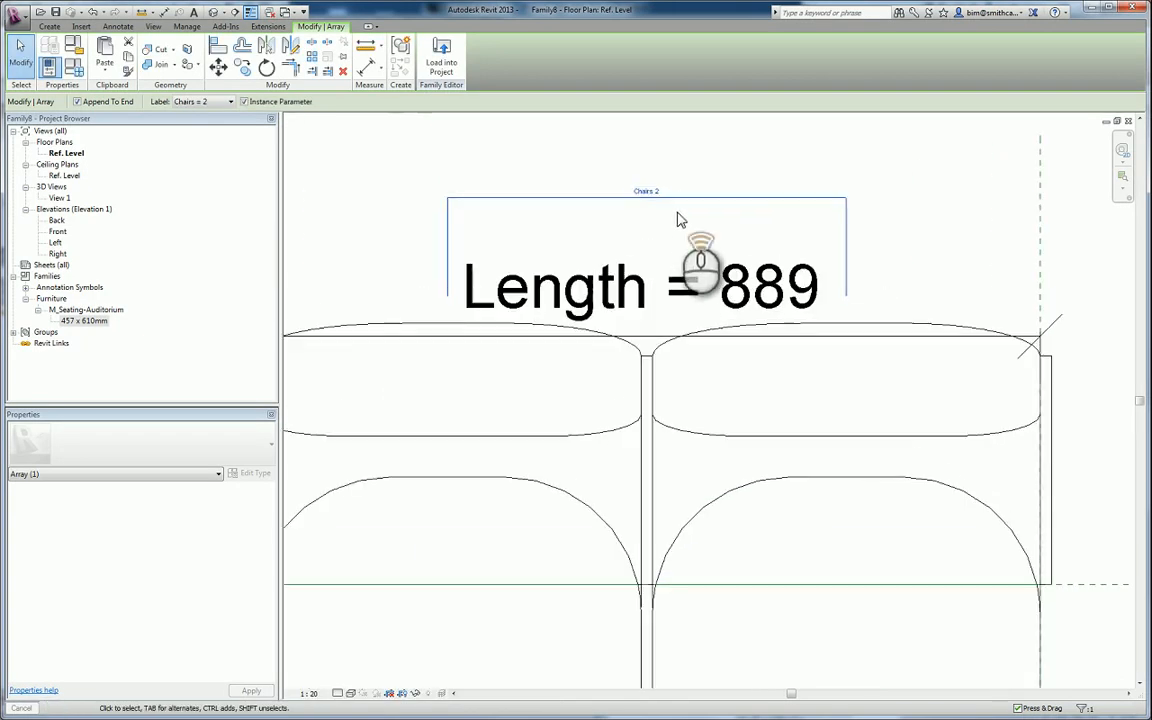
scroll(731, 320, down, 3)
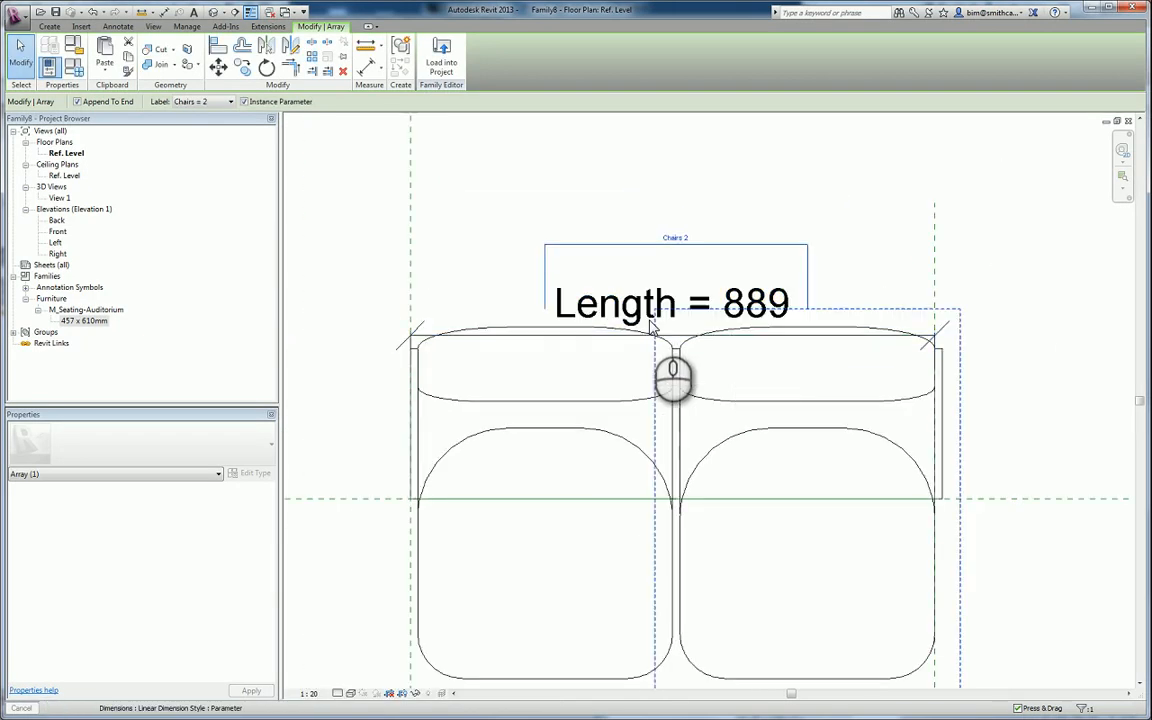
click(78, 73)
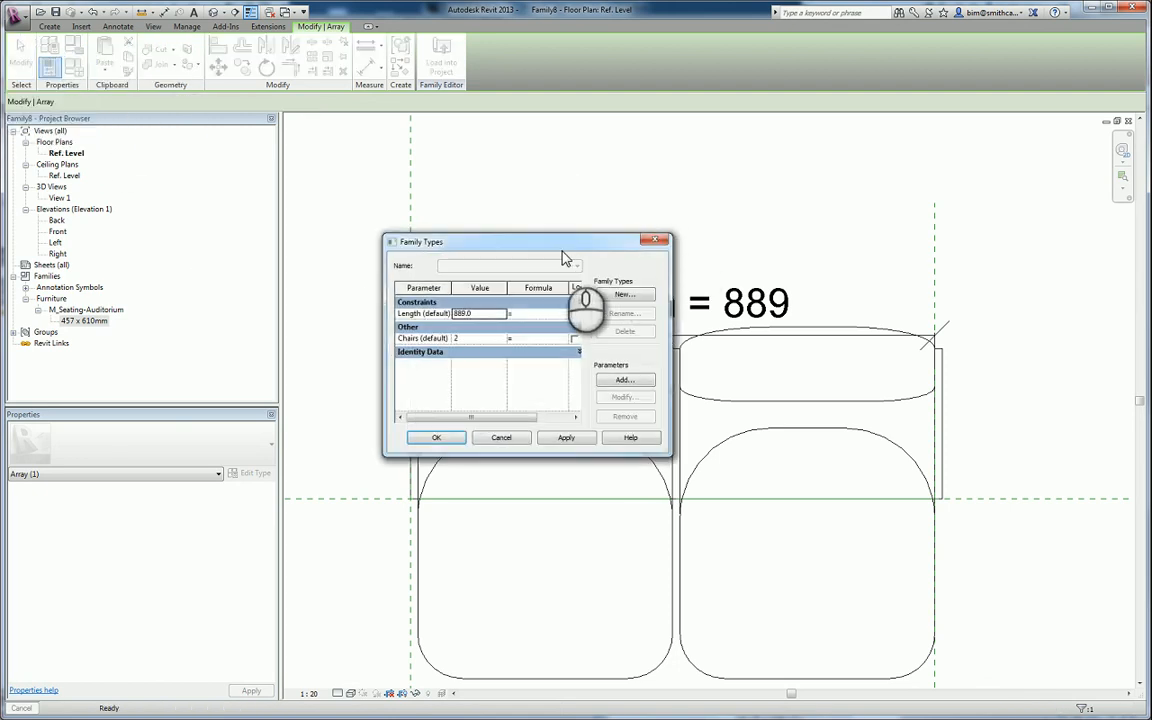
drag(594, 240, 668, 225)
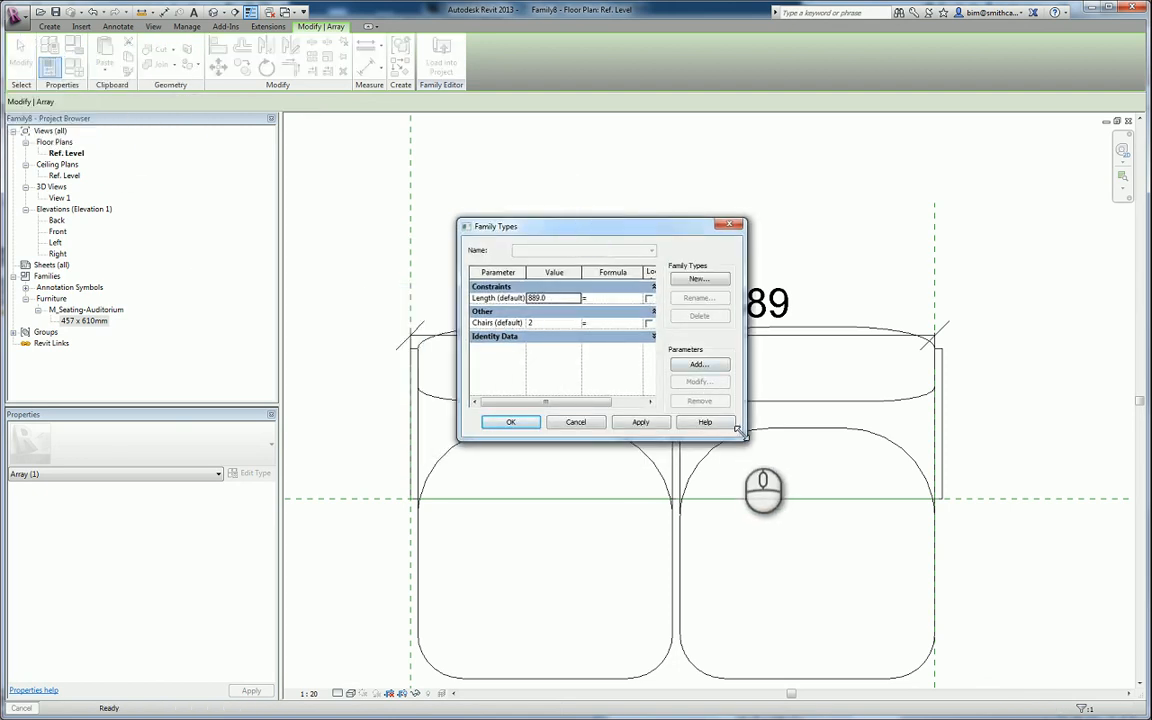
drag(741, 434, 878, 505)
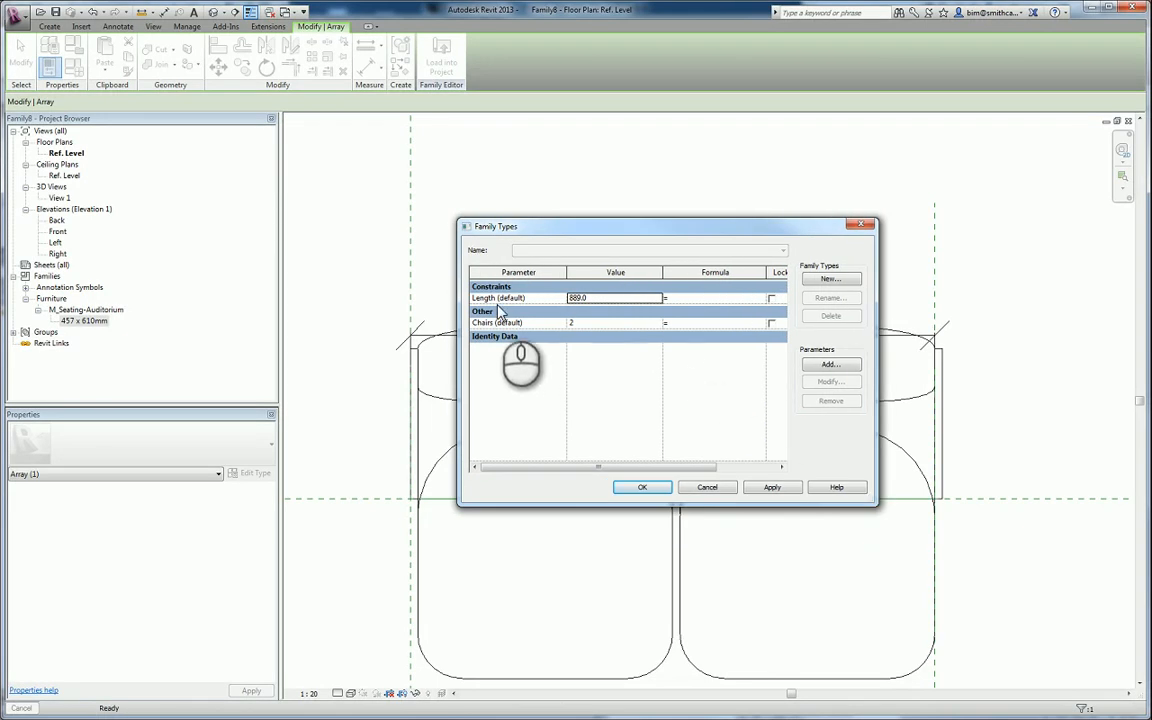
drag(572, 224, 564, 325)
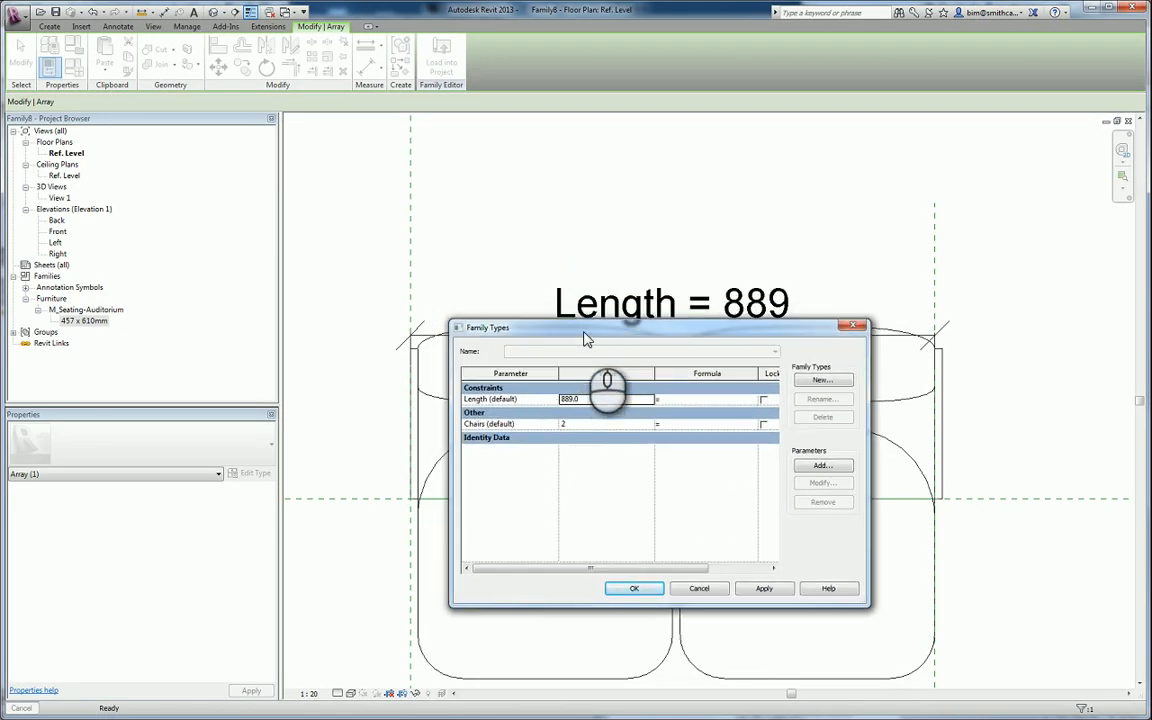
drag(586, 340, 653, 343)
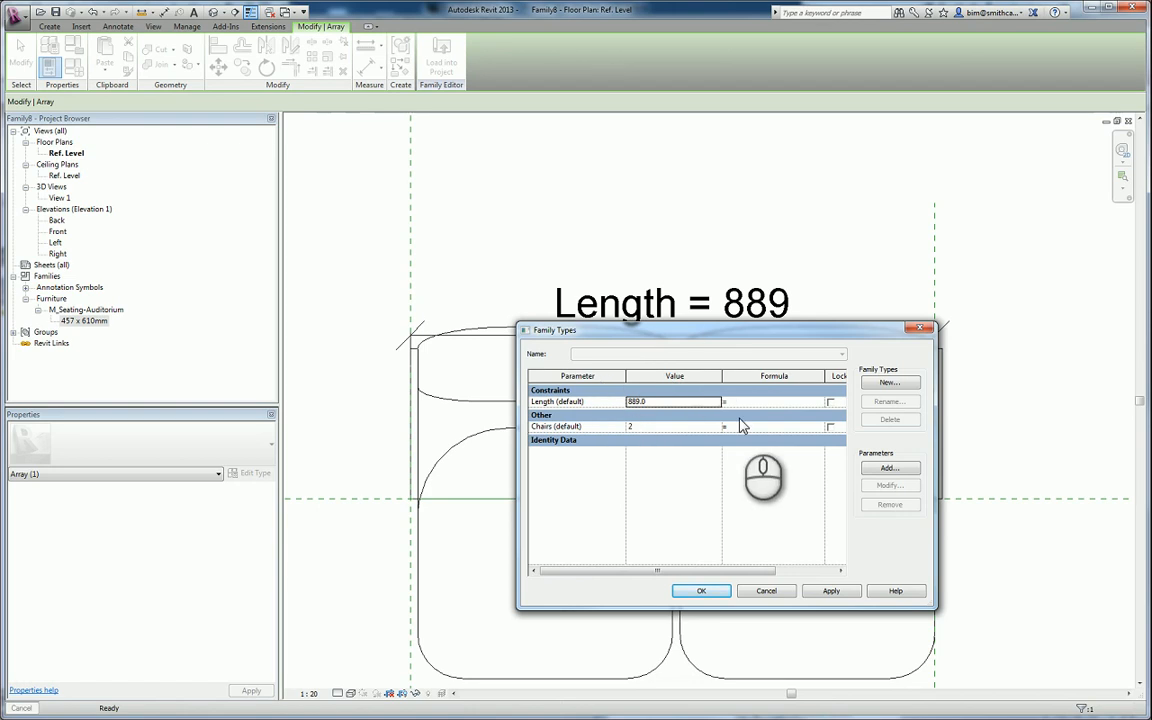
click(766, 591)
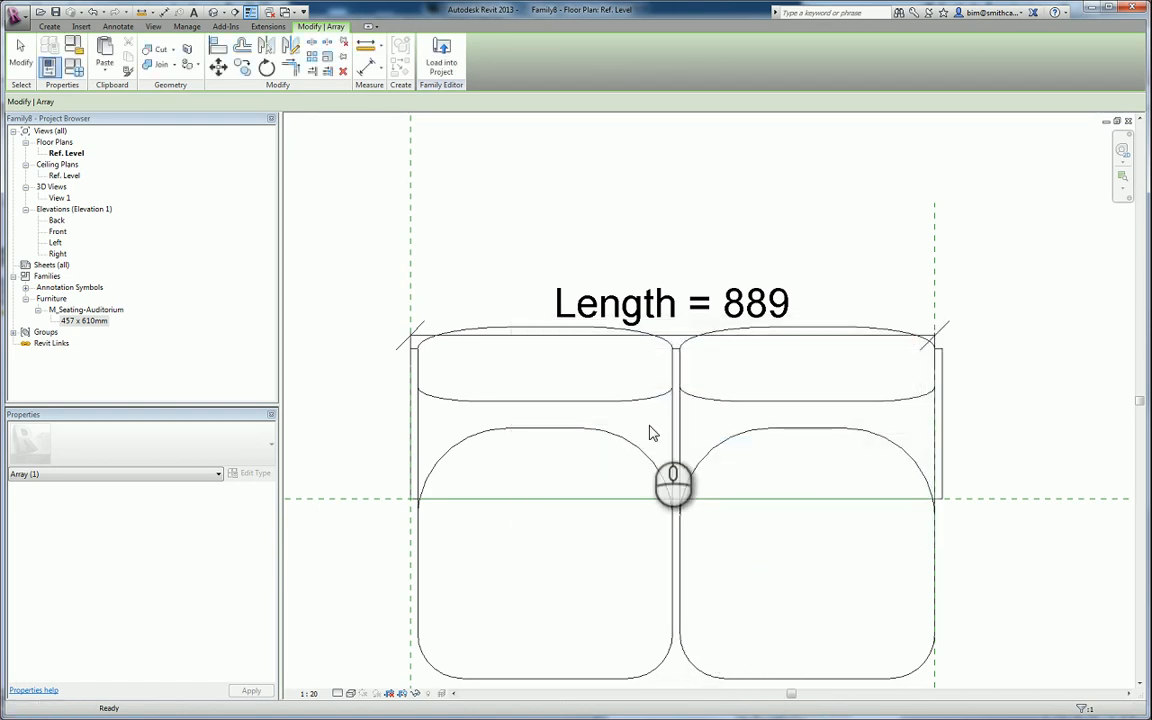
key(Escape)
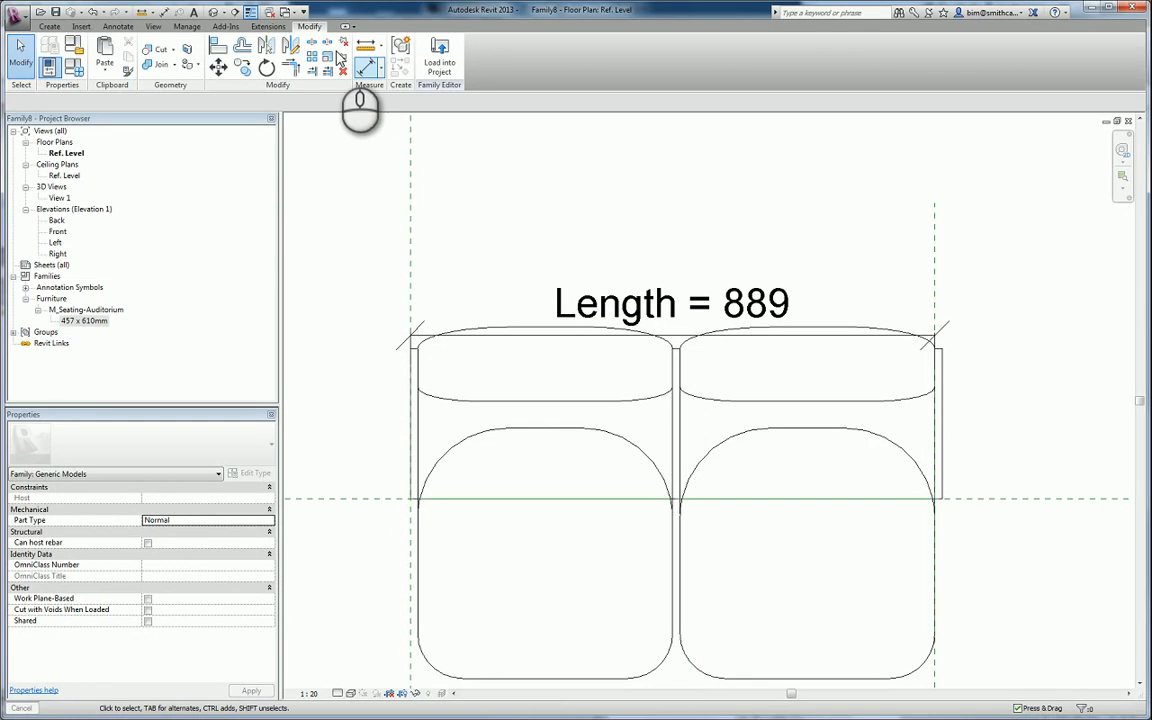
Measure along the reference line from its start to the first chair's inner edge at the shared armrest.
click(365, 47)
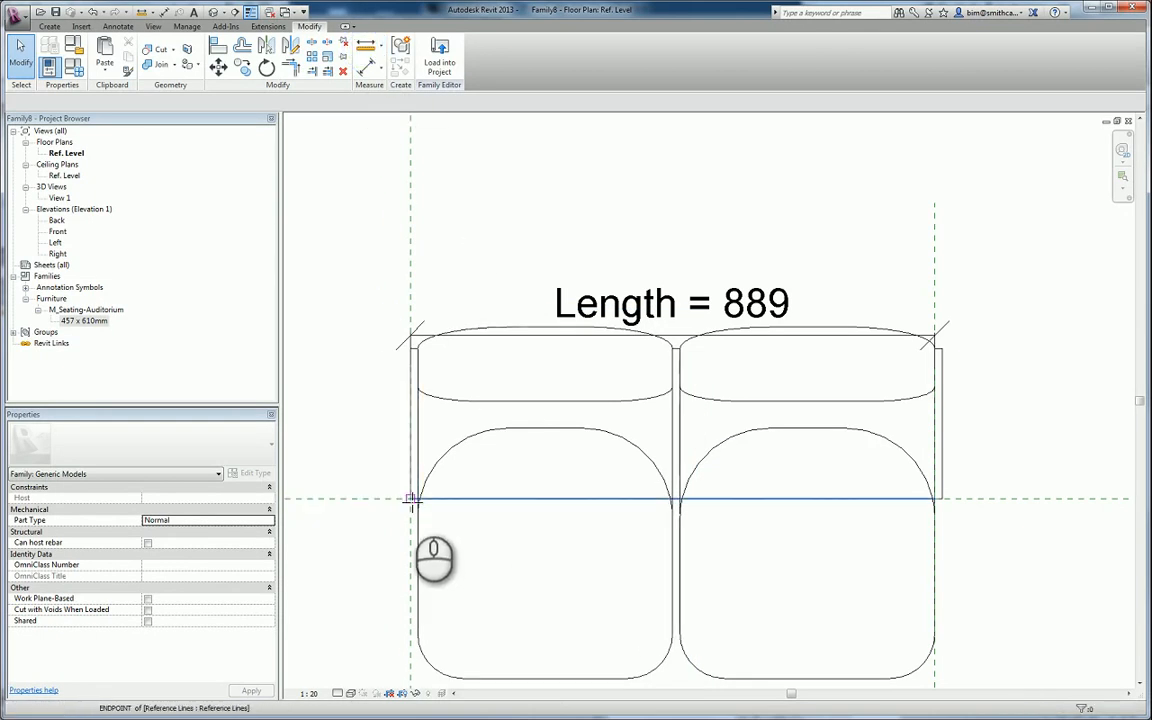
click(411, 500)
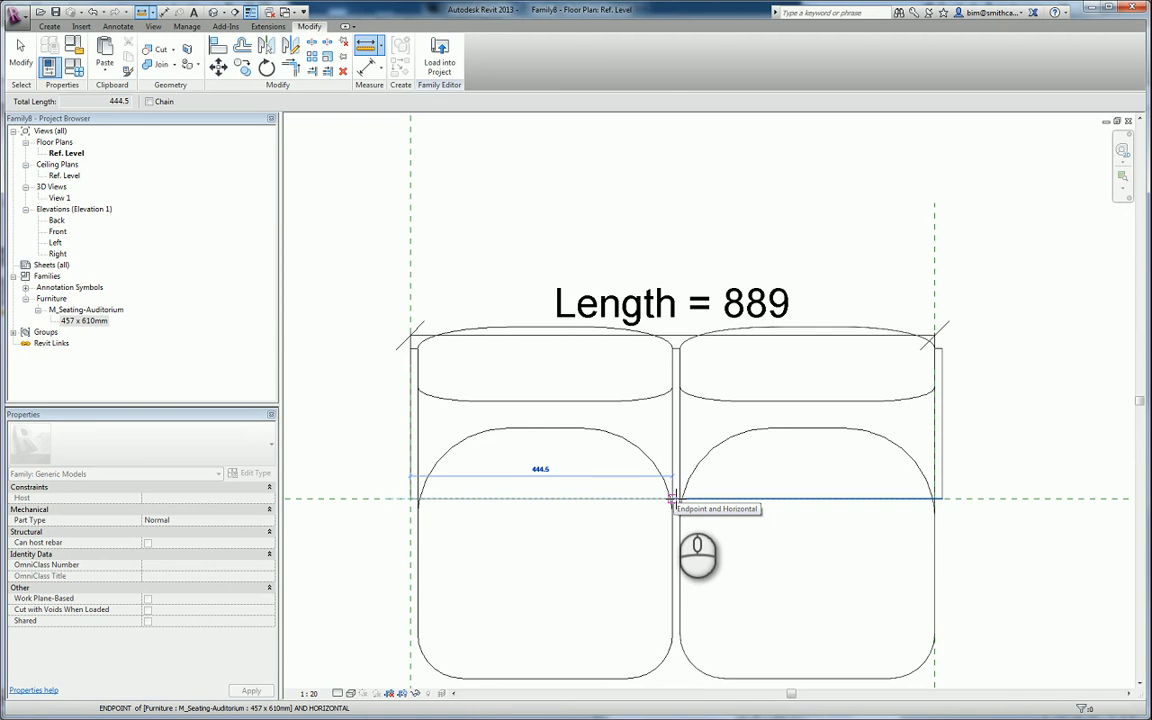
click(672, 497)
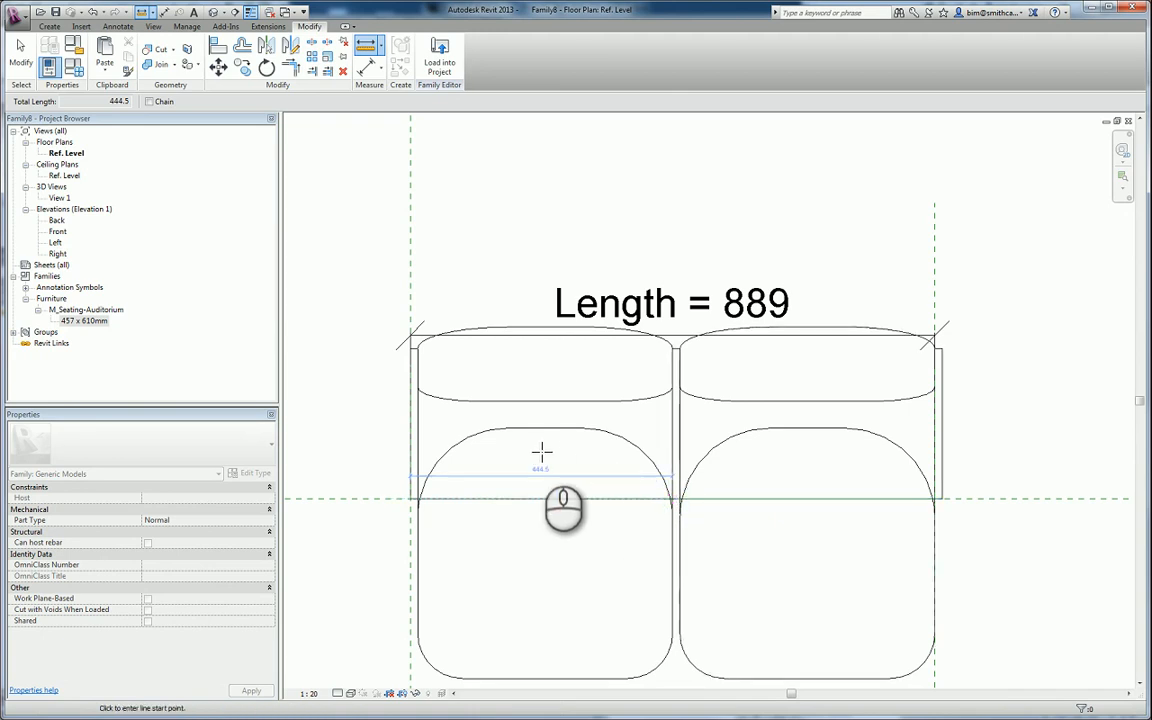
click(675, 479)
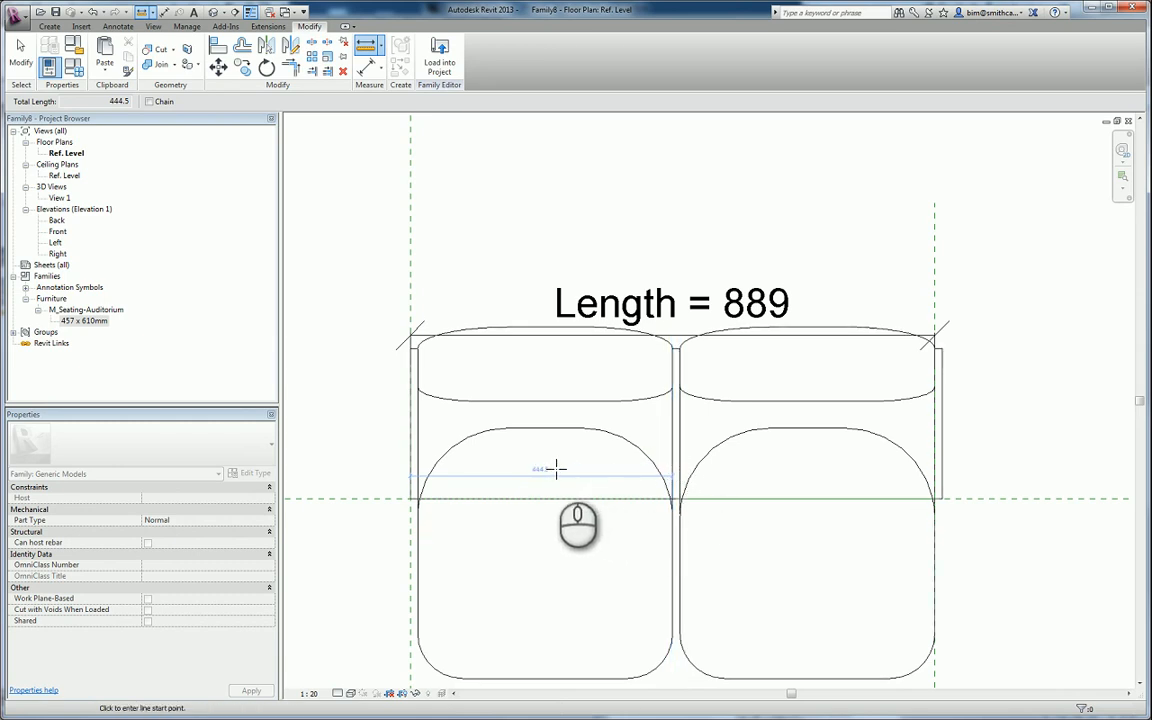
Drive the Length parameter with the formula Chairs * 444.5 mm and leave the measuring tool.
click(72, 72)
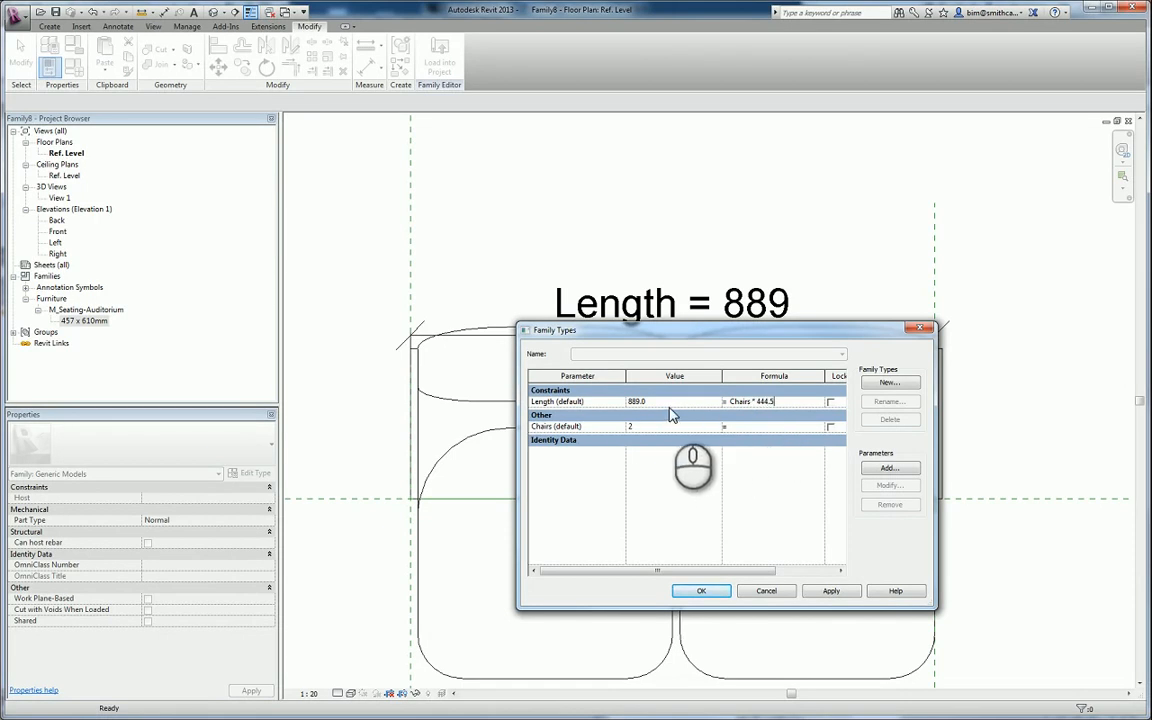
click(830, 592)
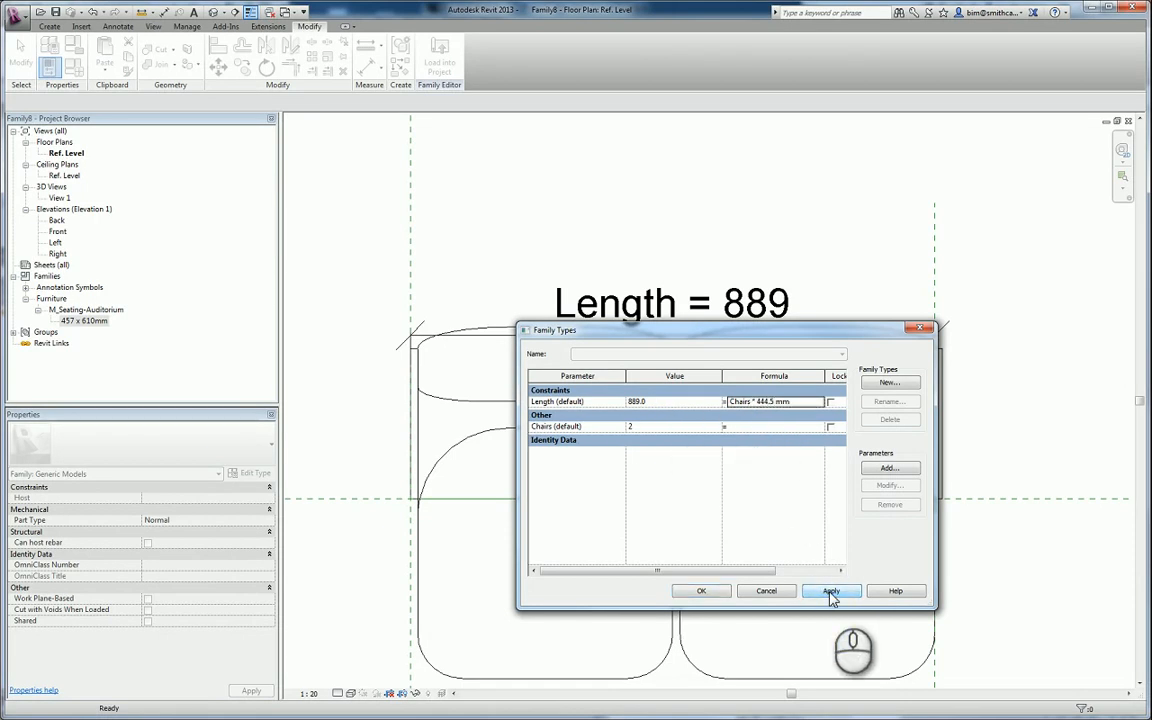
drag(706, 348, 740, 447)
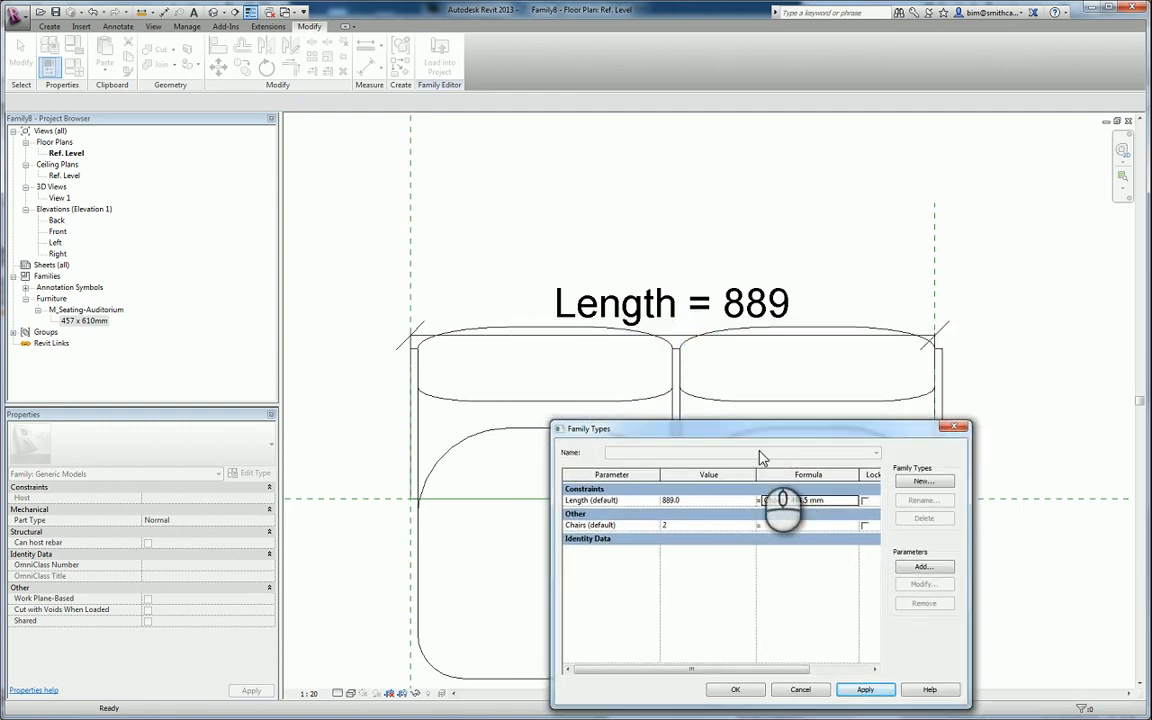
drag(760, 428, 628, 233)
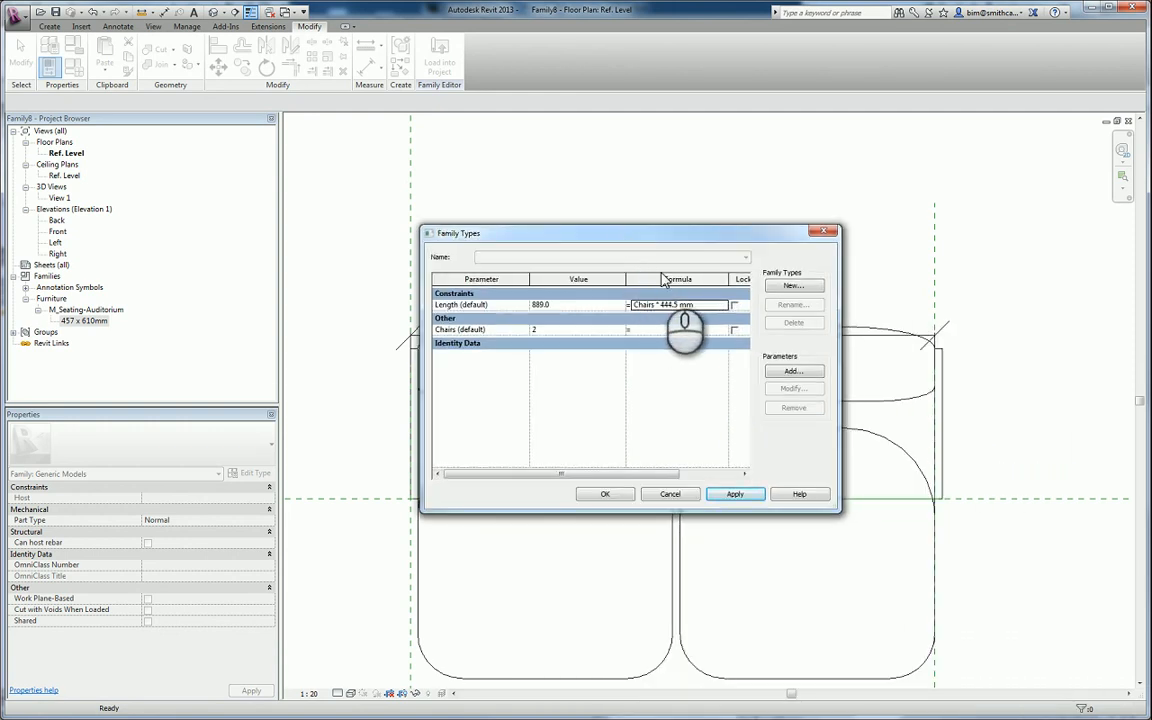
click(605, 494)
click(690, 360)
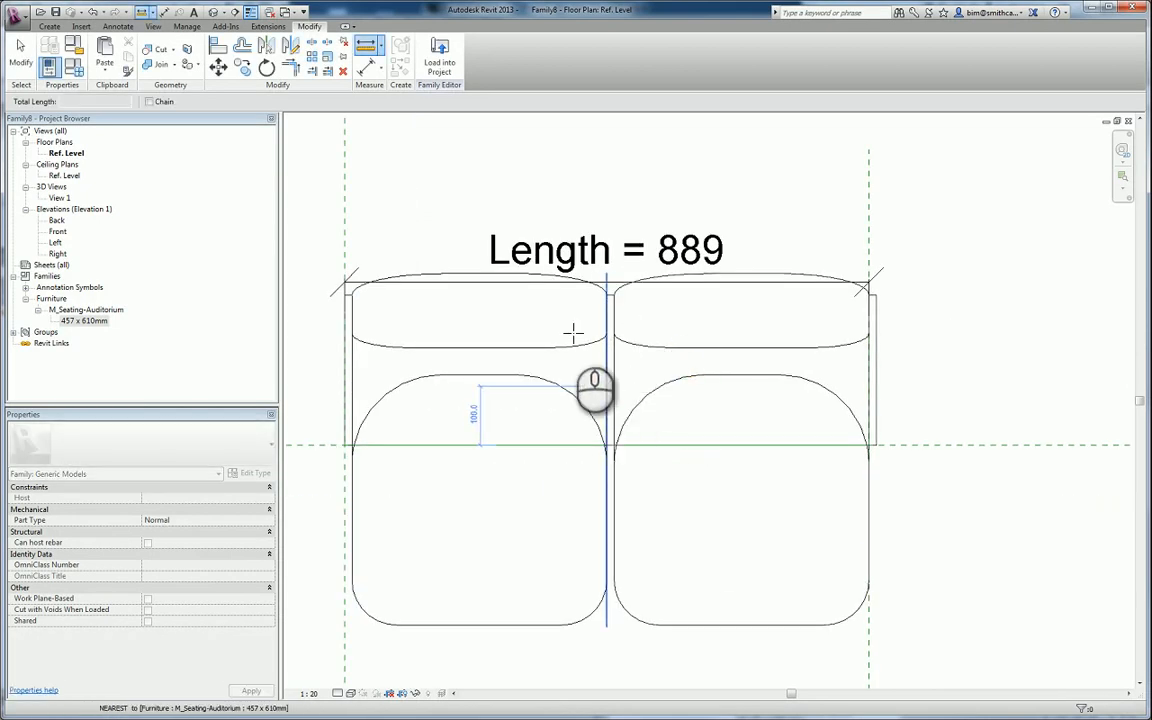
key(Escape)
key(Escape)
click(548, 253)
middle_drag(546, 246, 590, 242)
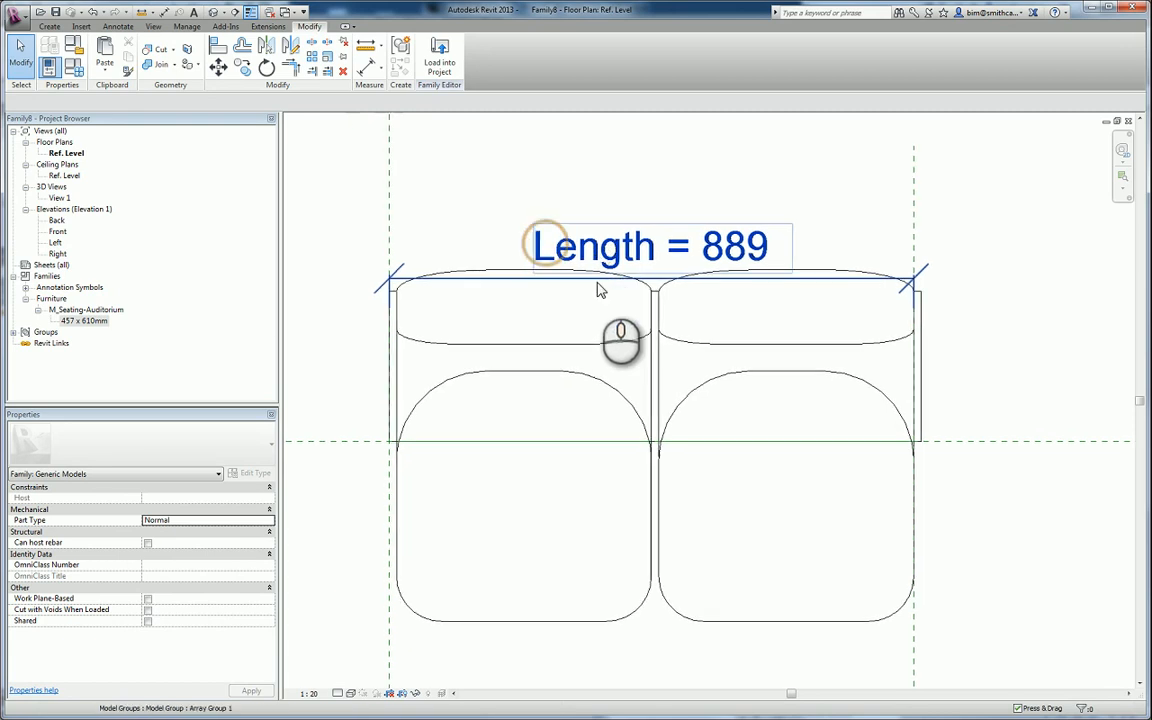
Change the family category from Generic Models to Furniture Systems.
click(76, 56)
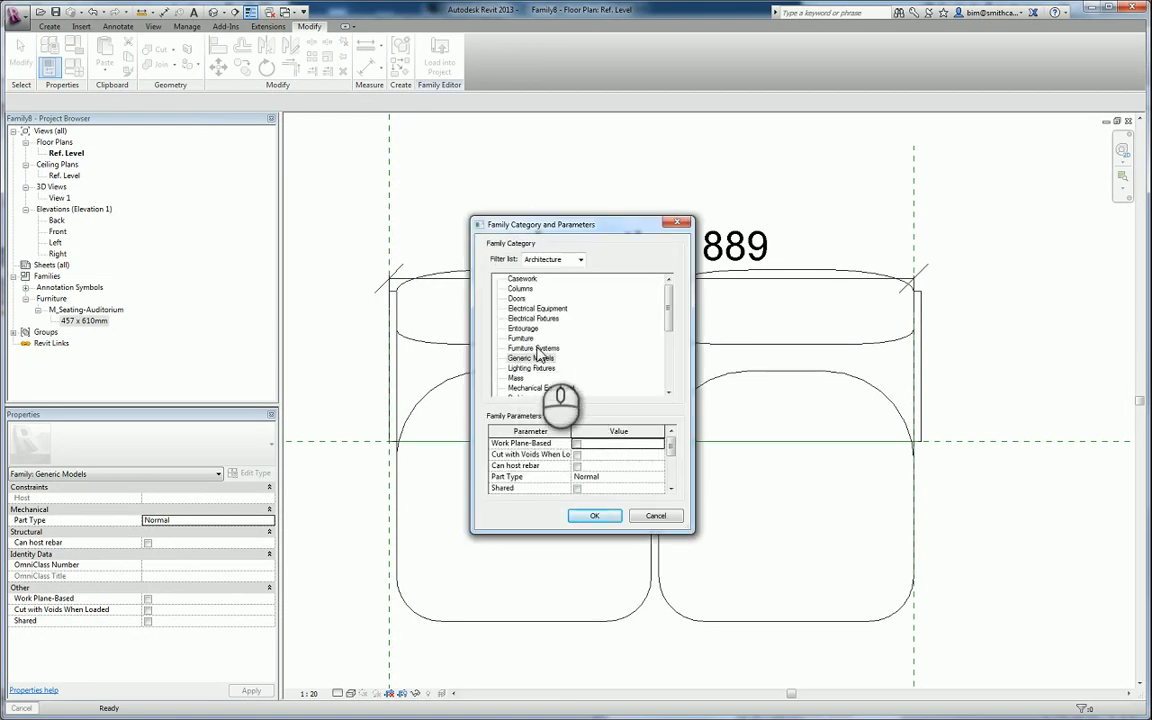
click(520, 348)
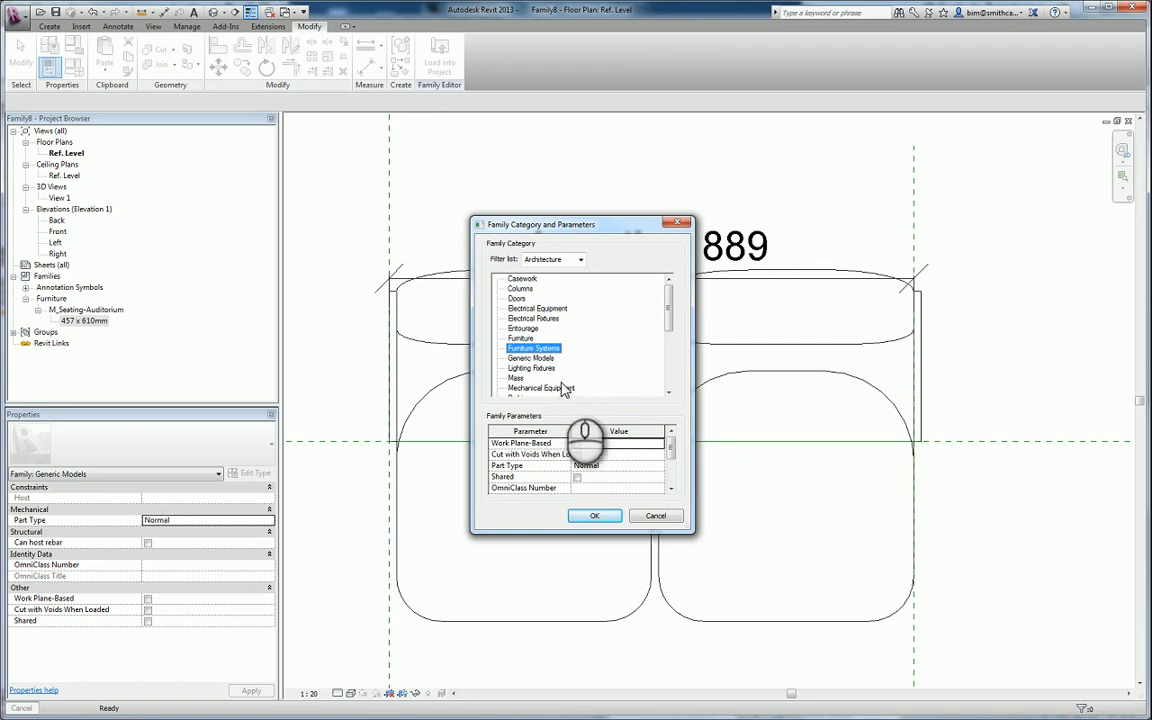
click(598, 516)
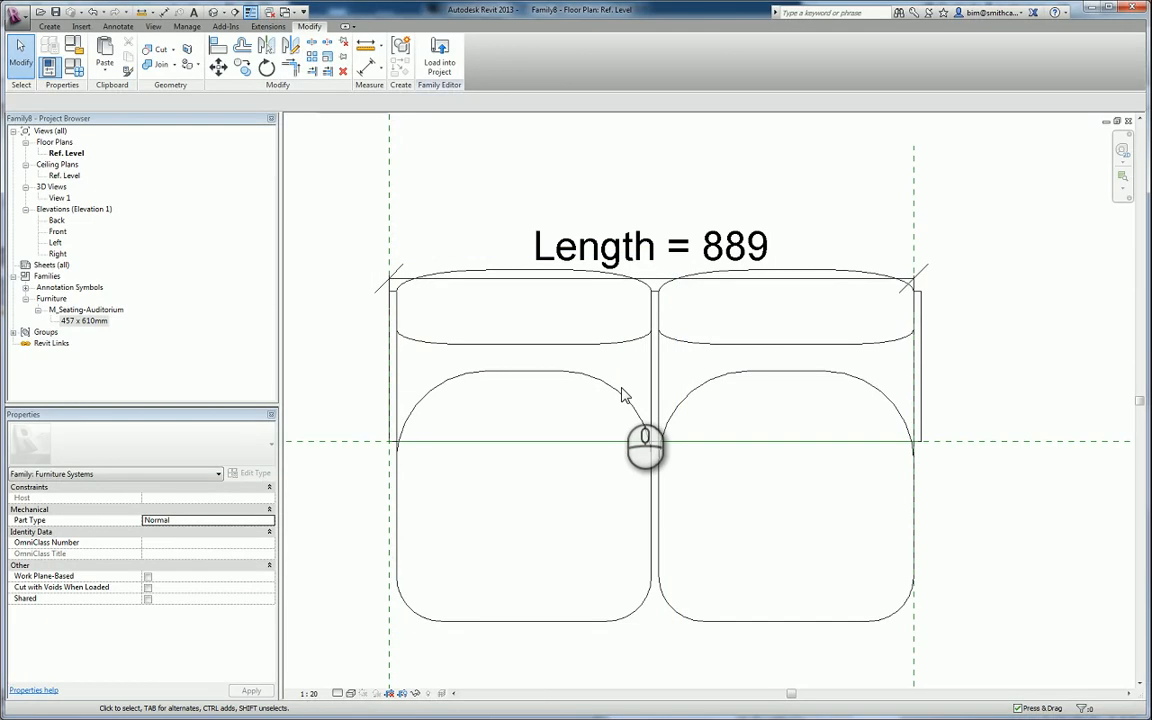
Load the seating family into Project1 and place a chair row on Level 1, about 2260 mm long and rising at 15°.
click(437, 72)
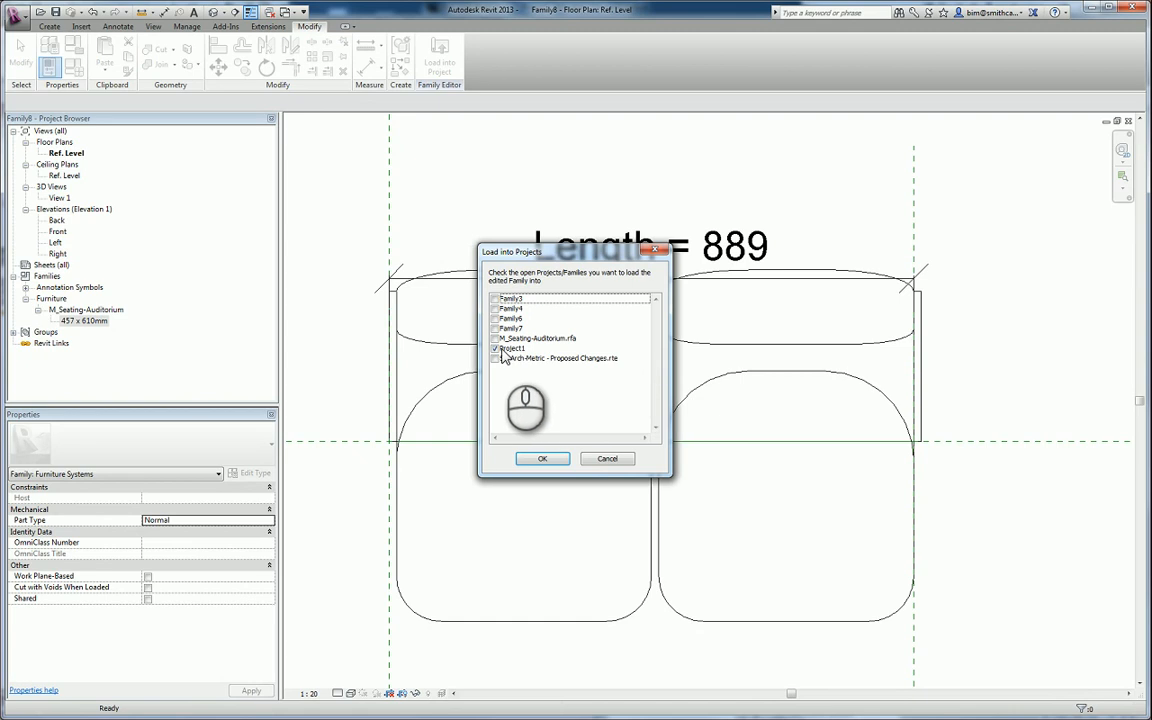
click(555, 458)
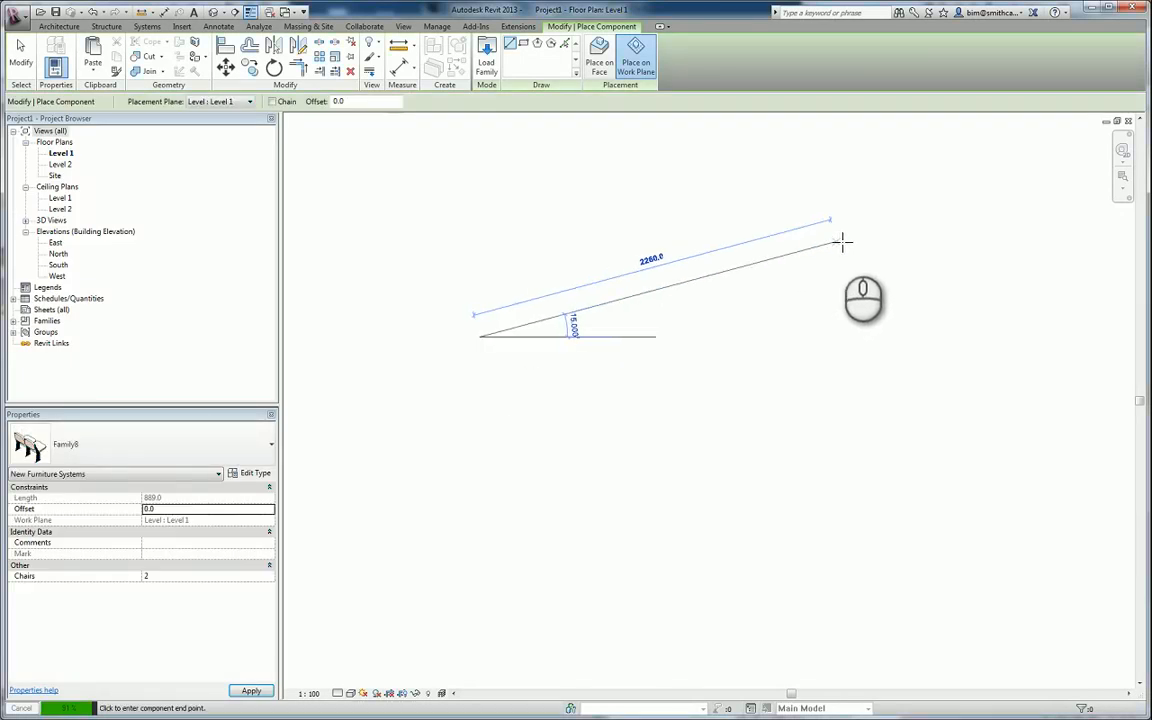
click(842, 241)
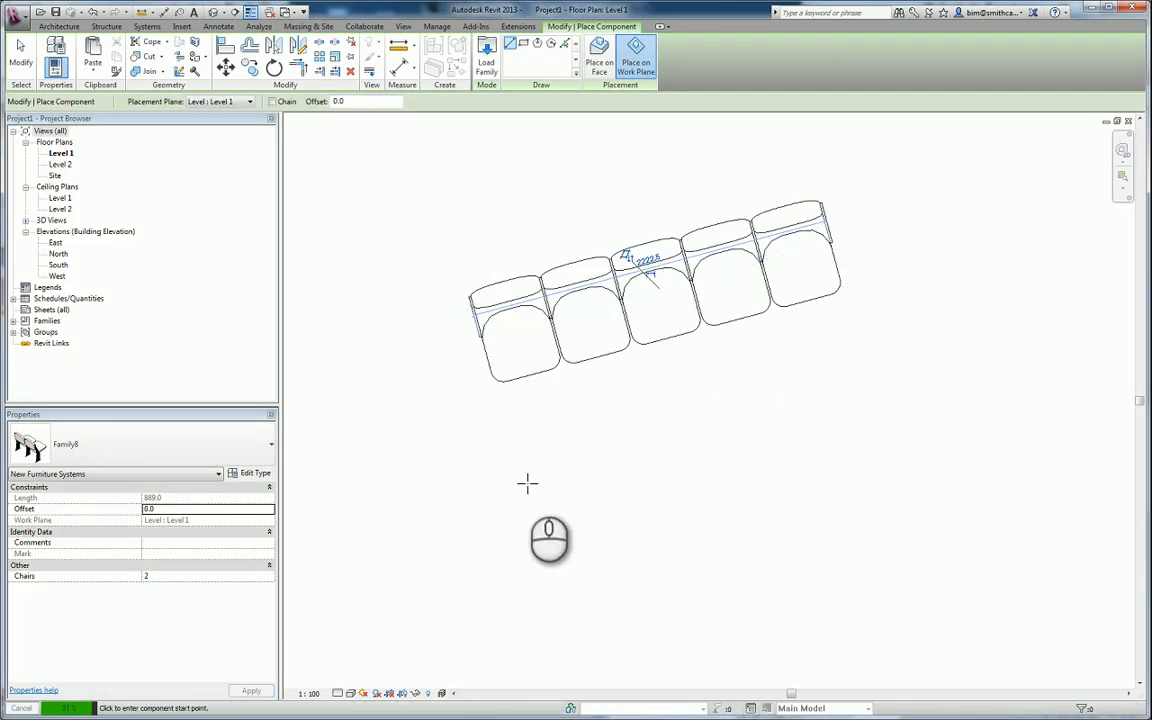
Place a second chair row below the first, about 2920 mm long and sloping slightly downward, and finish placing components.
click(527, 484)
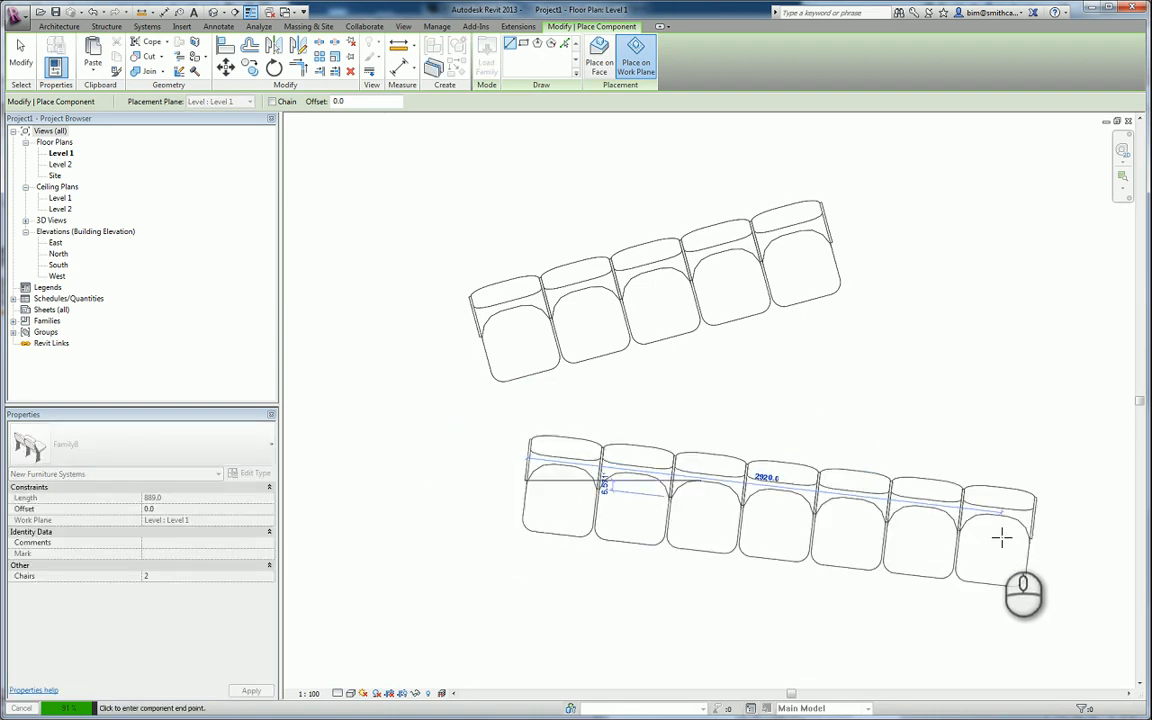
click(1000, 535)
key(Escape)
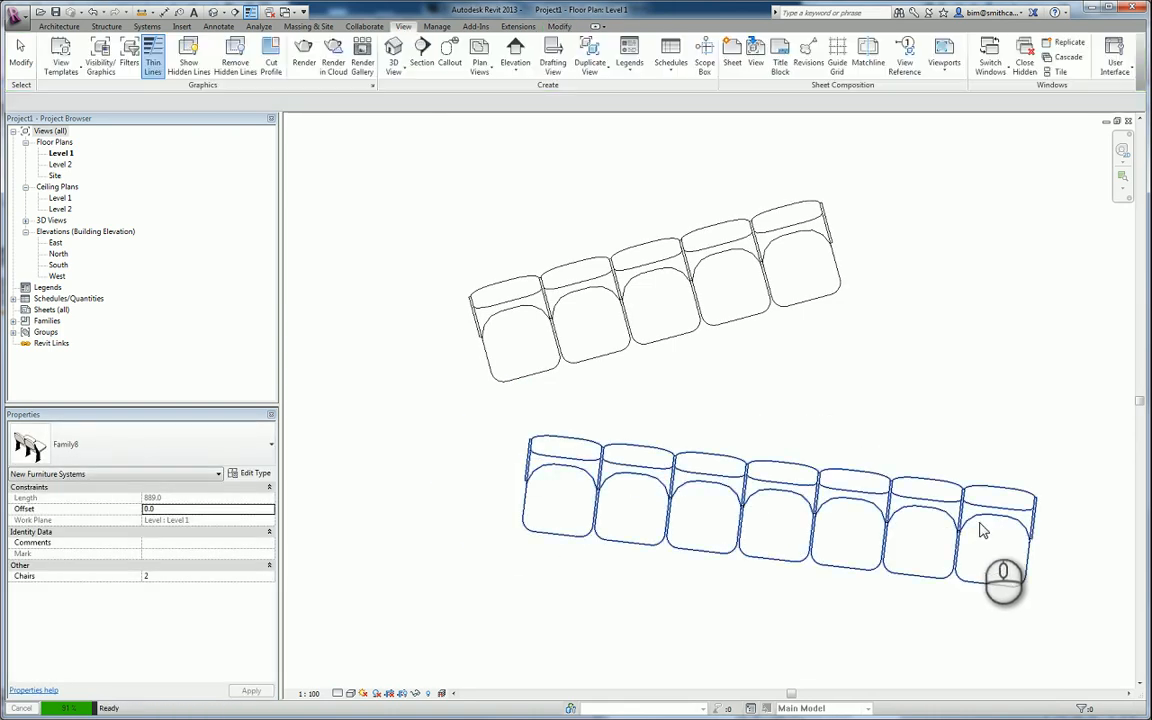
Move the end point of the lower chair row inward so it runs horizontally with five chairs, and deselect it.
click(1003, 543)
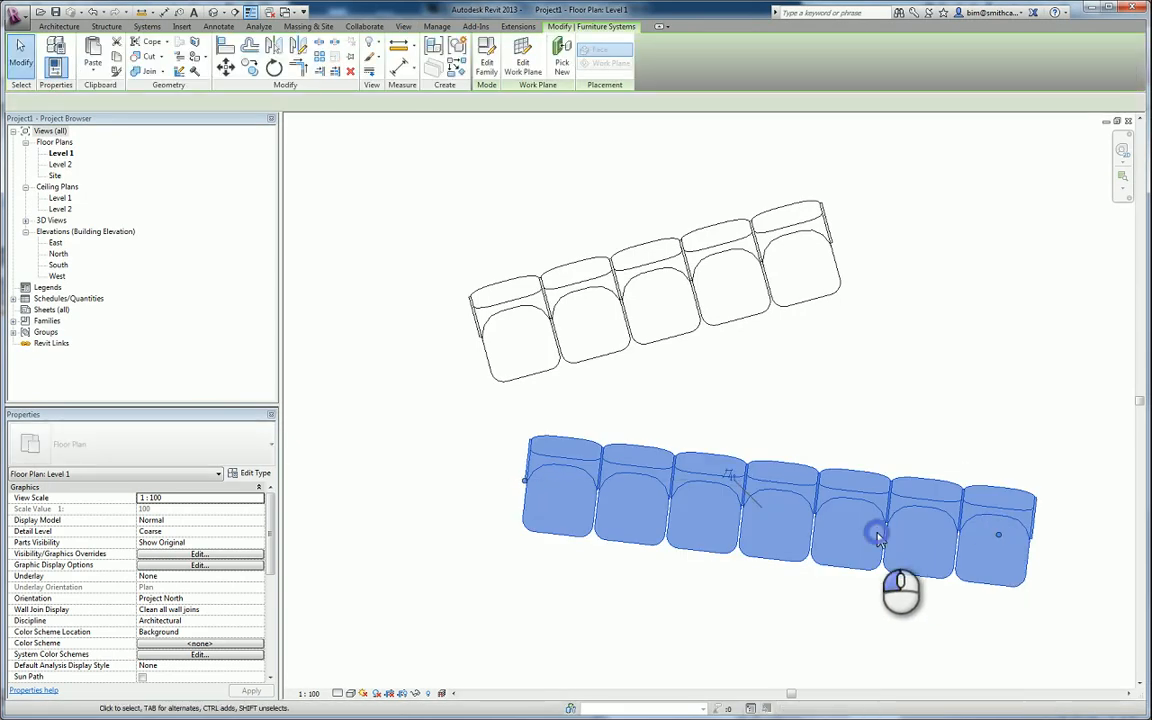
key(Escape)
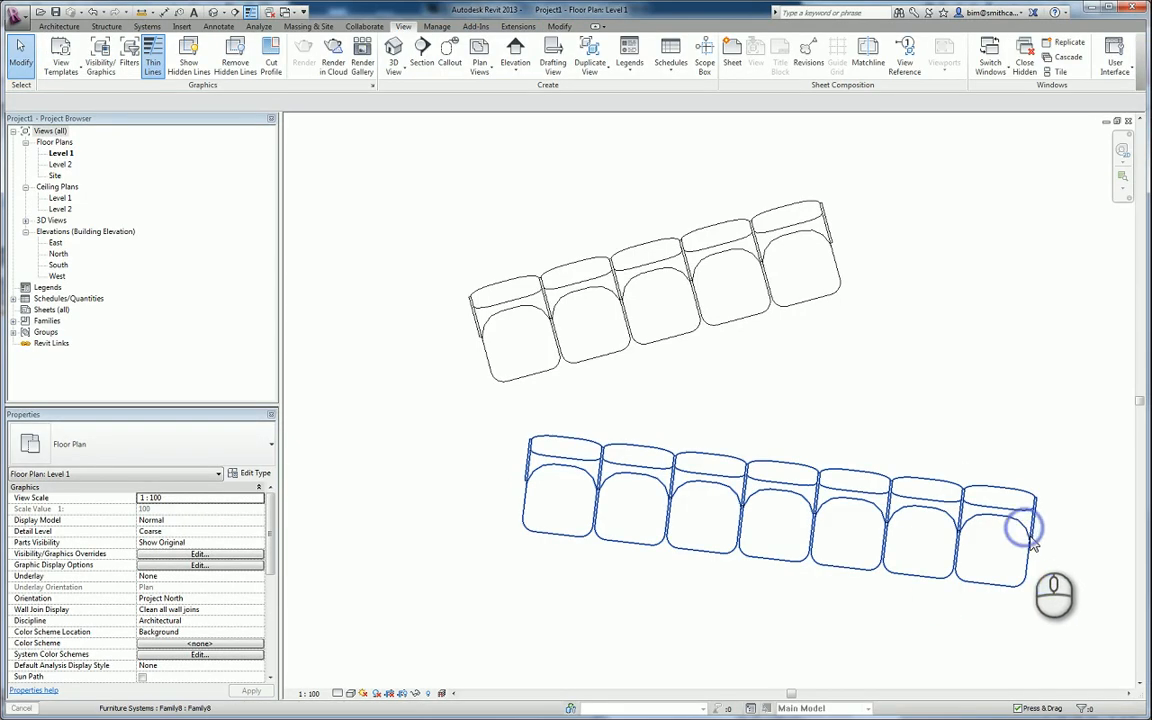
click(1000, 537)
click(1000, 537)
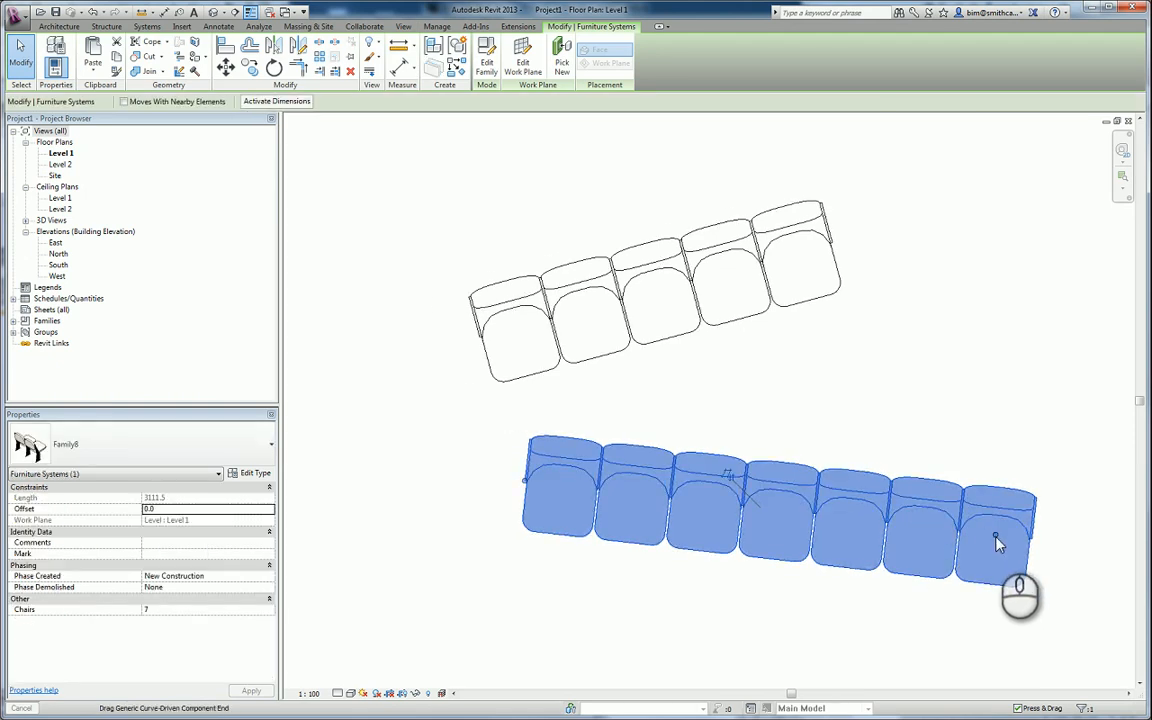
drag(996, 536, 889, 479)
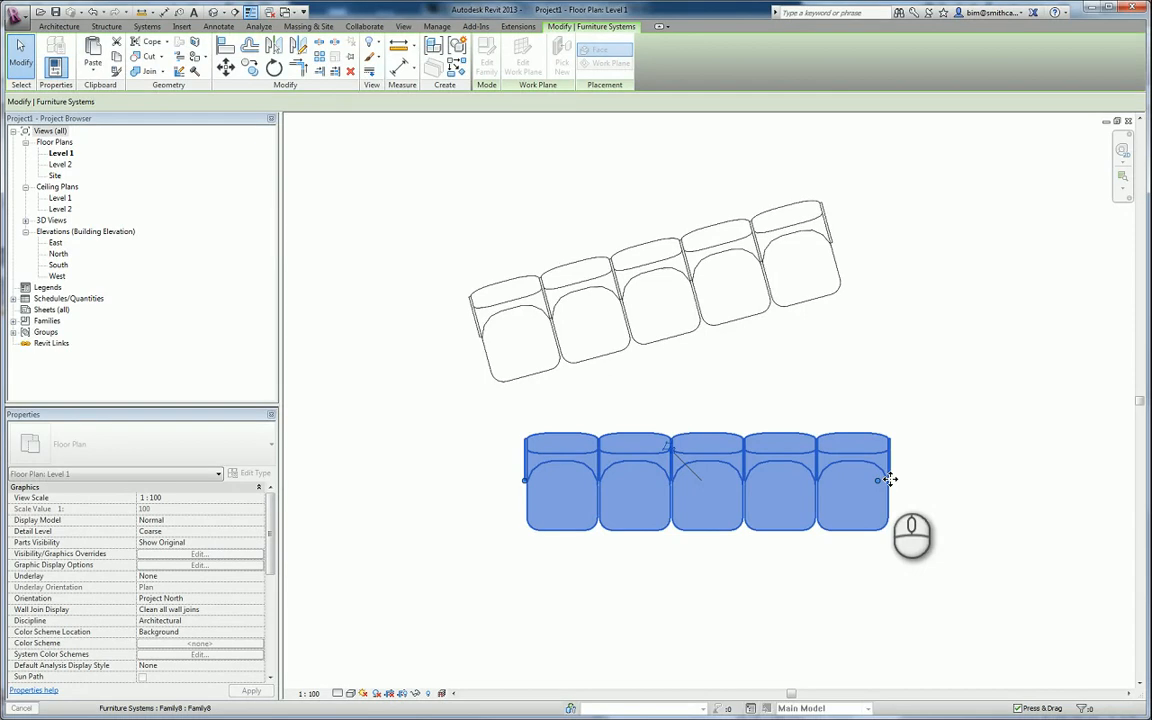
click(891, 479)
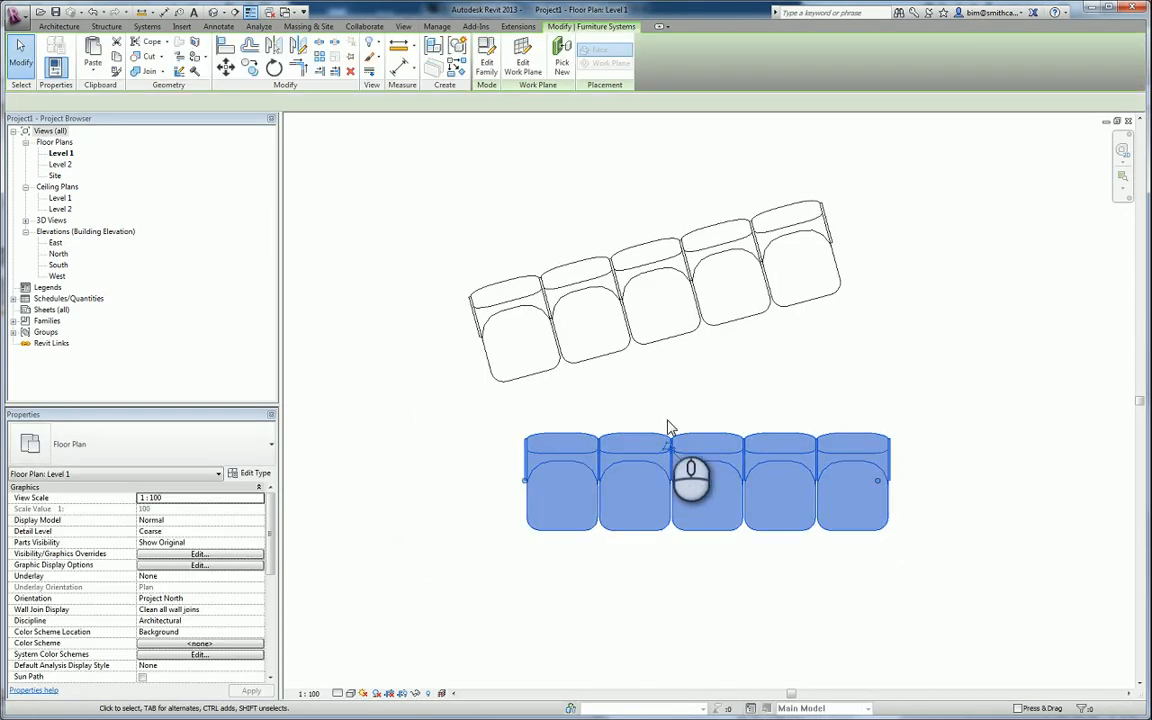
click(682, 408)
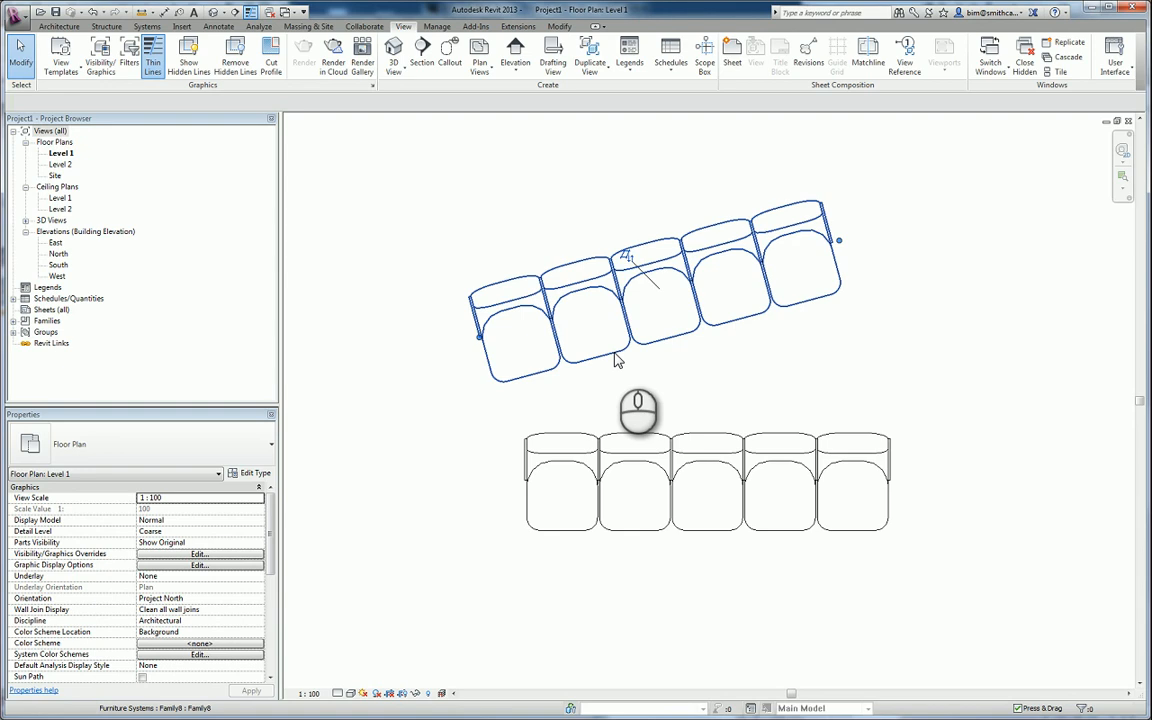
Check the sloped row's instance properties and select the Family8 type among the project's Furniture Systems families.
click(617, 357)
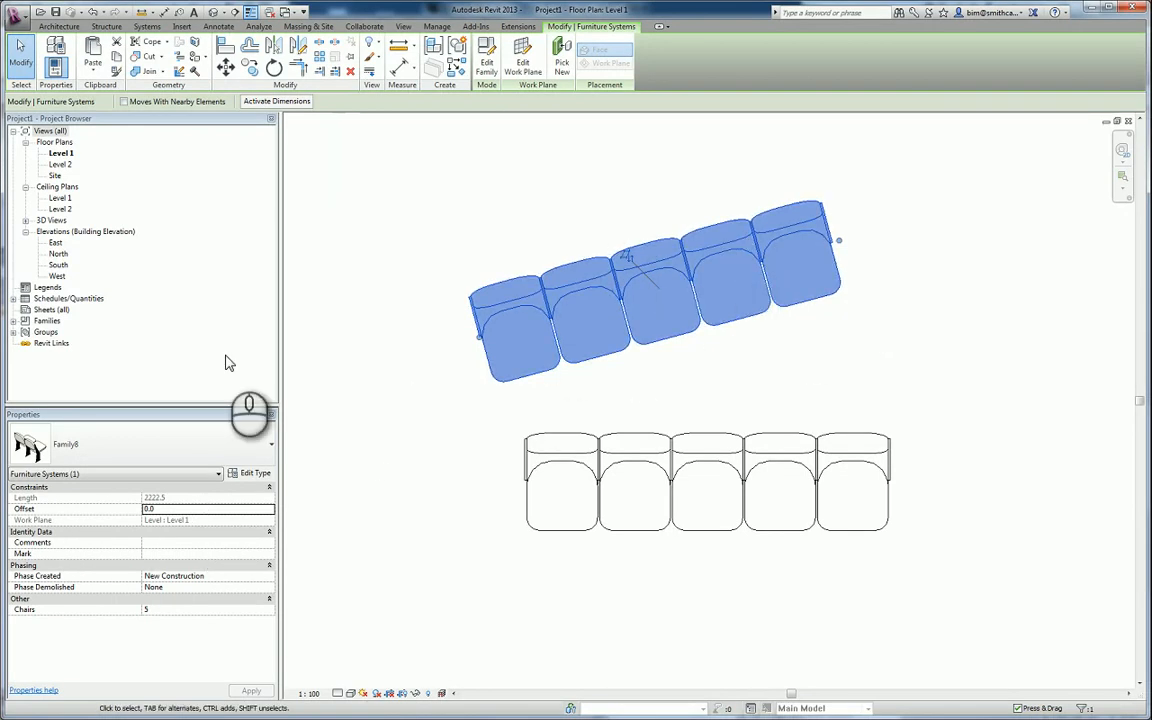
click(13, 321)
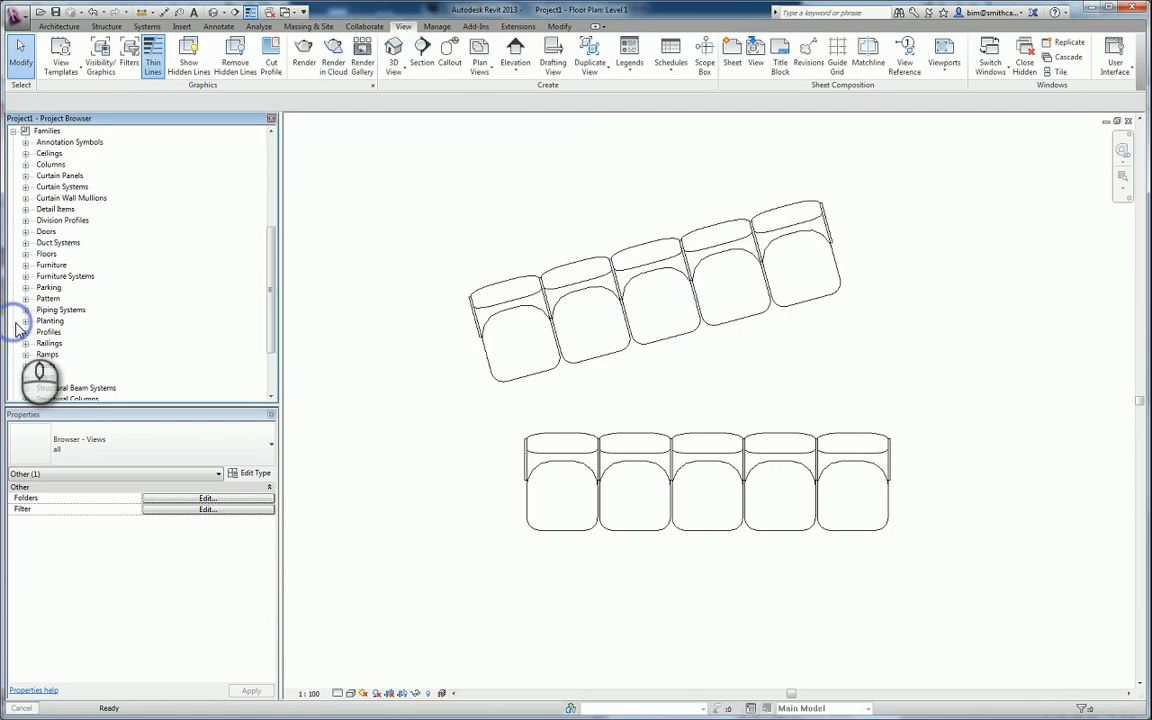
double_click(65, 276)
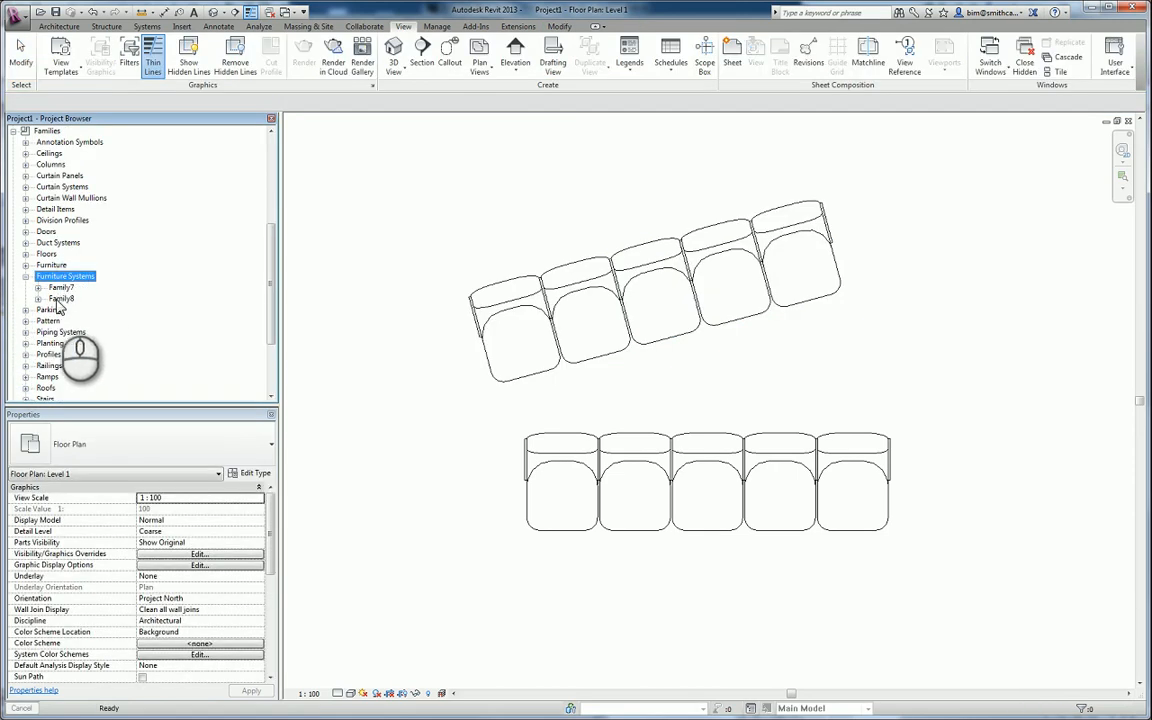
double_click(60, 287)
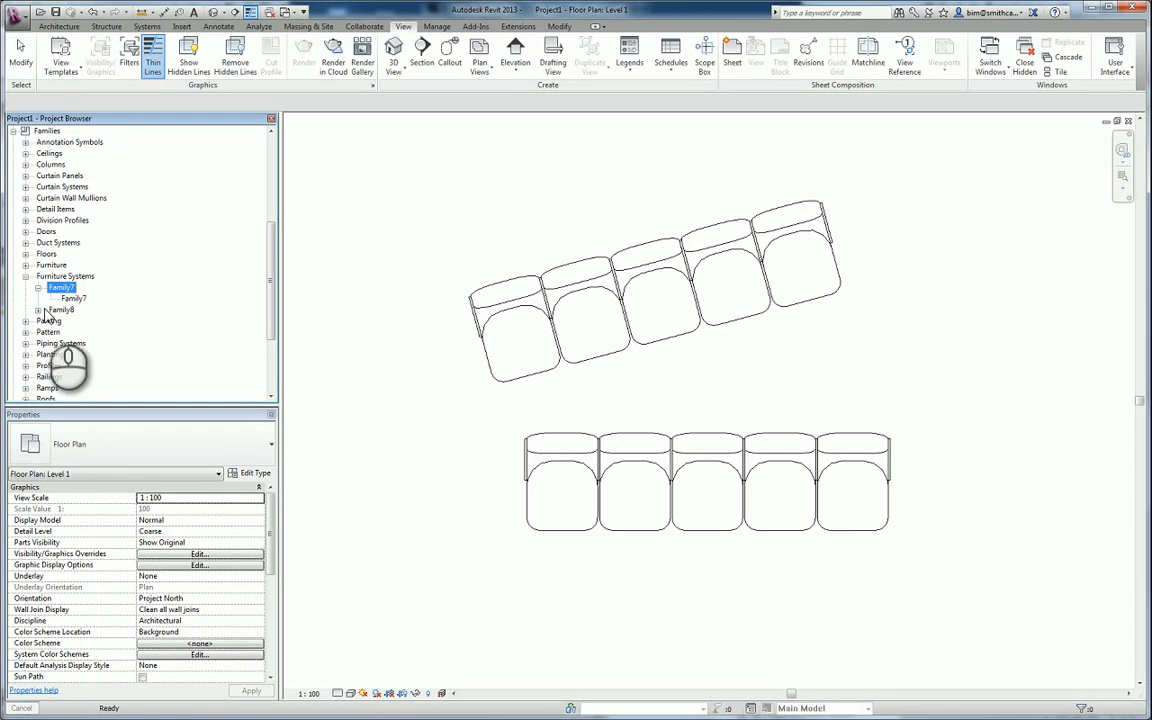
click(37, 310)
click(73, 320)
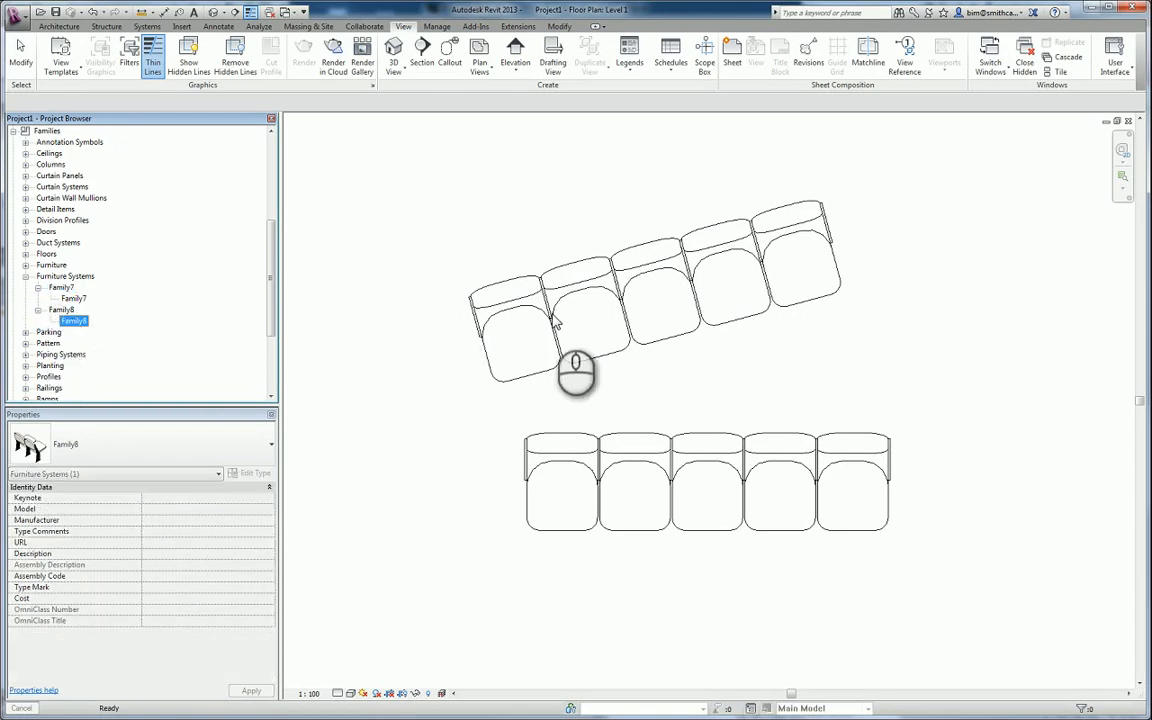